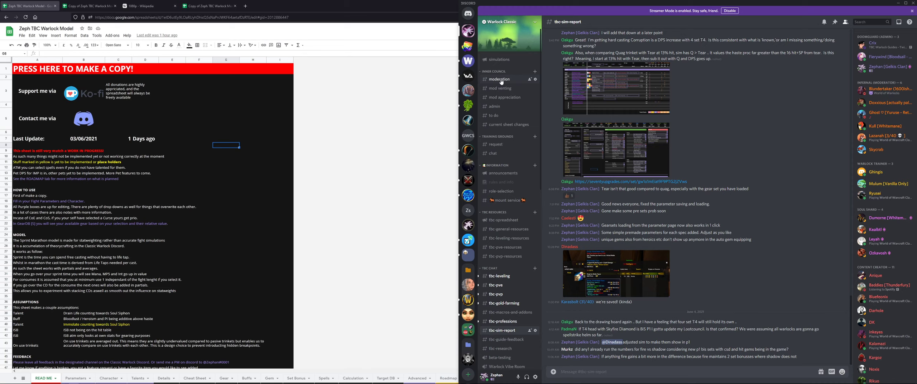
Open the spreadsheet link posted in the tbc-spreadsheet channel
{"action": "left_click", "coordinate": [505, 222]}
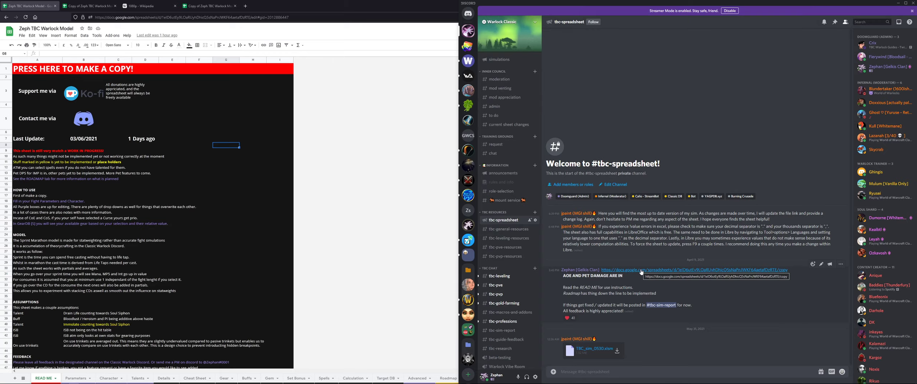
{"action": "left_click", "coordinate": [220, 104]}
{"action": "mouse_move", "coordinate": [77, 103]}
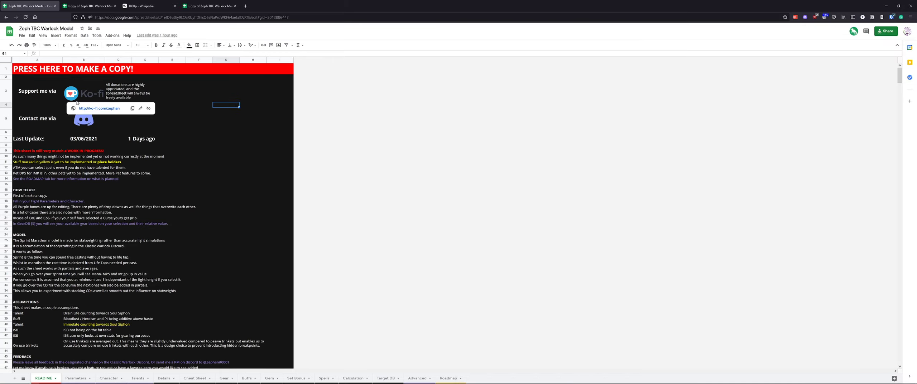
Make a copy of the Zeph TBC Warlock Model spreadsheet using its copy link
{"action": "left_click", "coordinate": [32, 84]}
{"action": "left_click", "coordinate": [31, 77]}
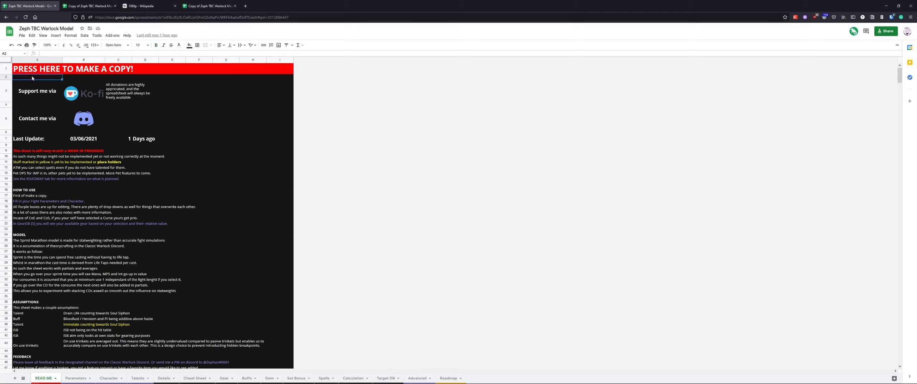
{"action": "mouse_move", "coordinate": [27, 73]}
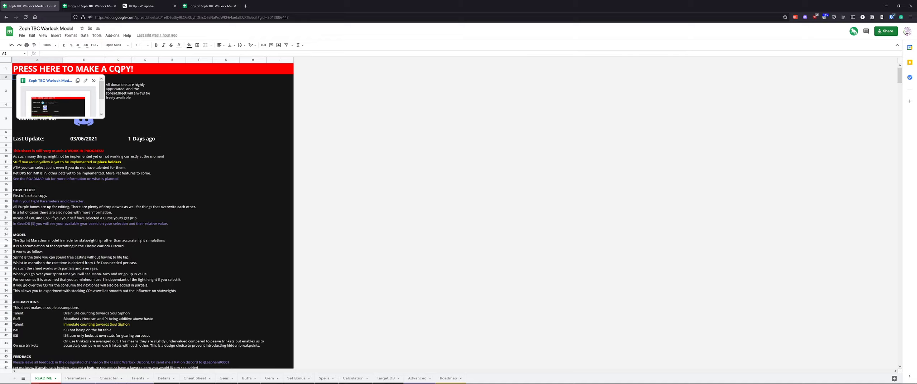
{"action": "left_click", "coordinate": [50, 81]}
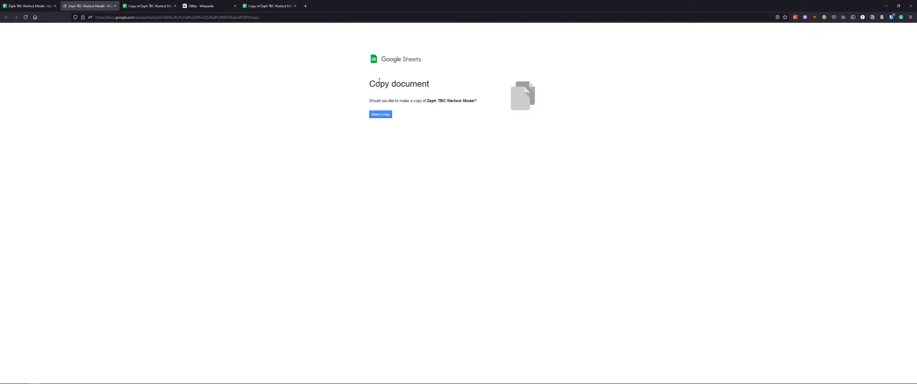
{"action": "left_click_drag", "start_coordinate": [371, 84], "coordinate": [475, 101]}
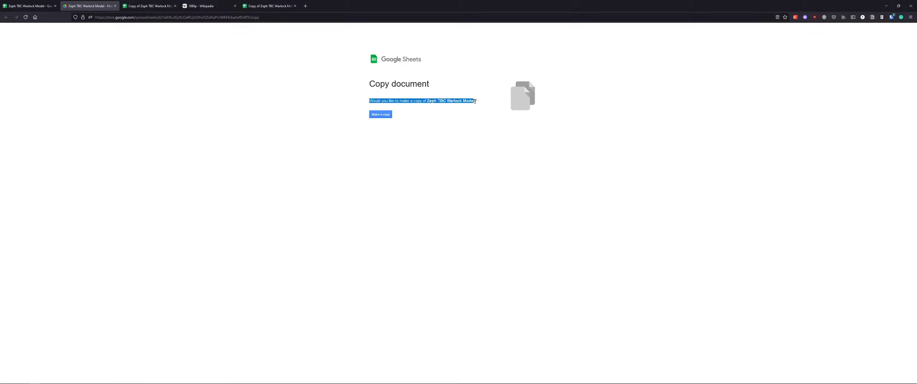
{"action": "left_click", "coordinate": [380, 114]}
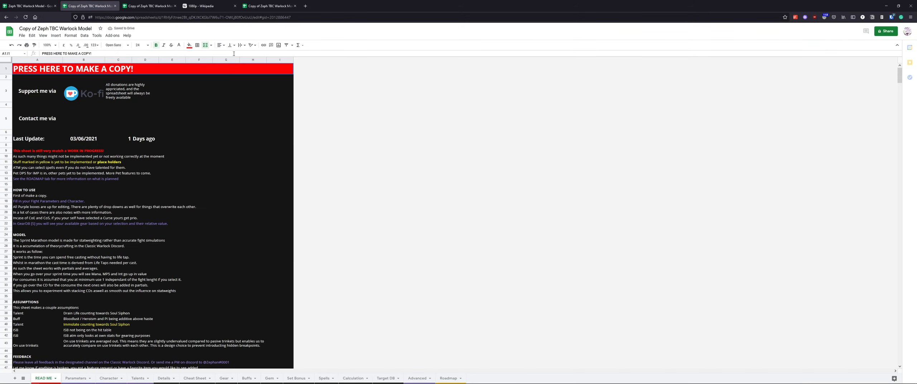
Review the README instructions and the notes on the Parameters sheet in the copied spreadsheet
{"action": "left_click", "coordinate": [235, 6]}
{"action": "left_click", "coordinate": [166, 176]}
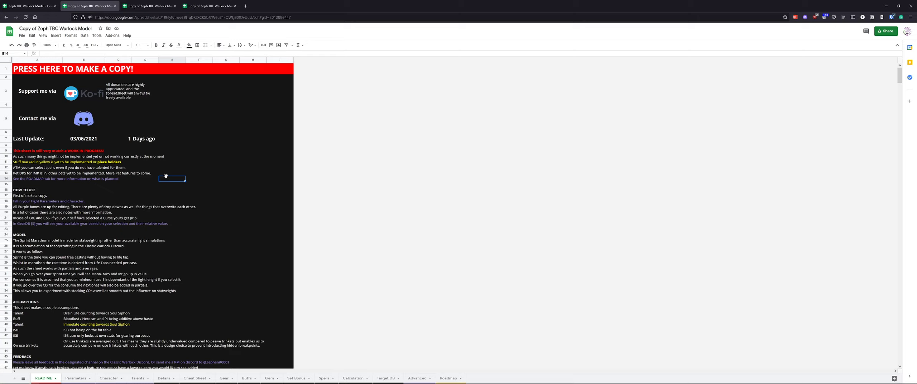
{"action": "left_click", "coordinate": [19, 179]}
{"action": "left_click", "coordinate": [168, 207]}
{"action": "left_click", "coordinate": [74, 377]}
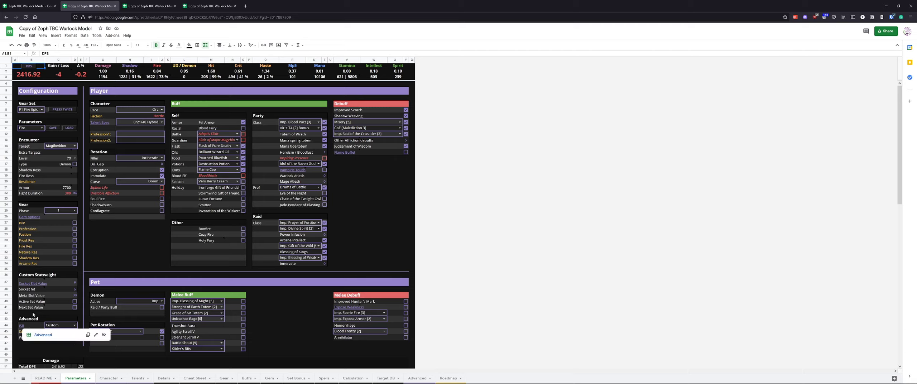
{"action": "mouse_move", "coordinate": [32, 287]}
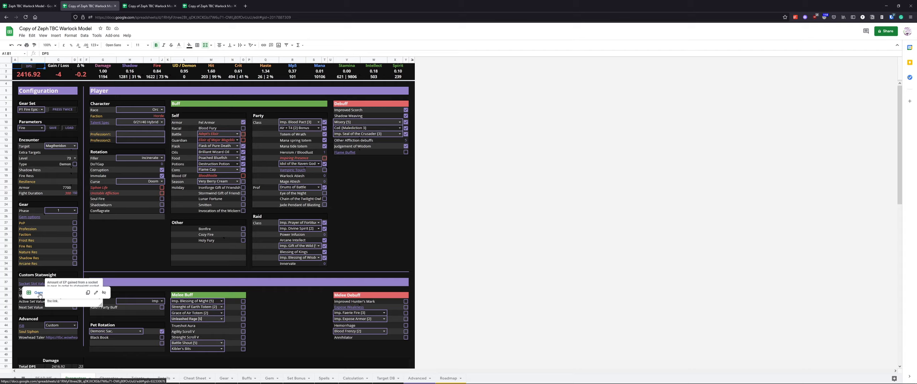
{"action": "left_click", "coordinate": [109, 254]}
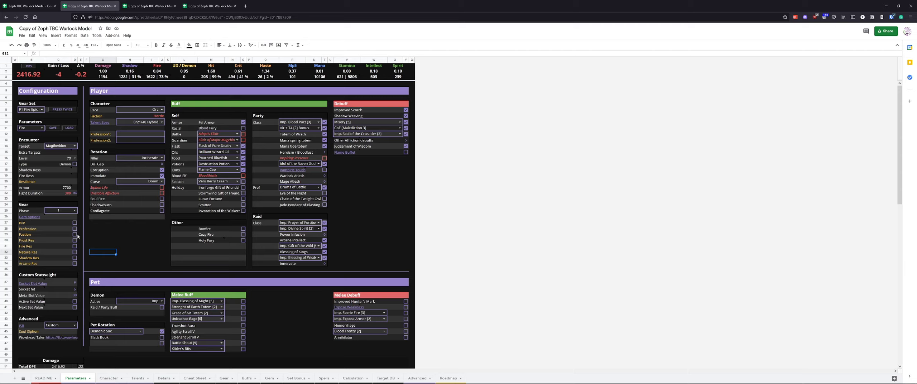
{"action": "mouse_move", "coordinate": [28, 218]}
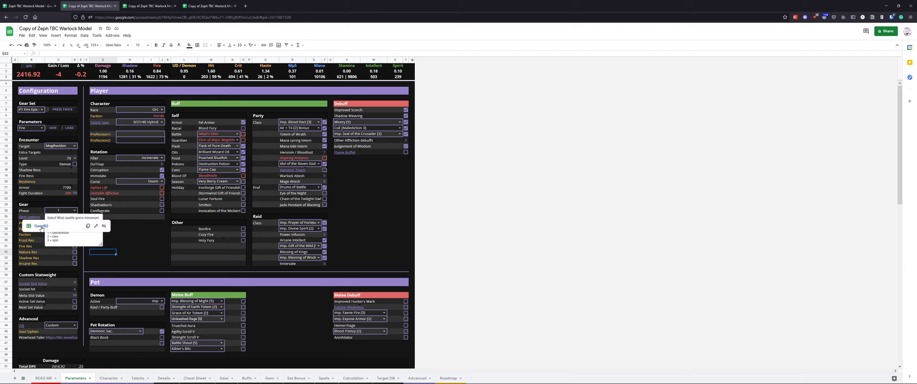
{"action": "left_click", "coordinate": [161, 234]}
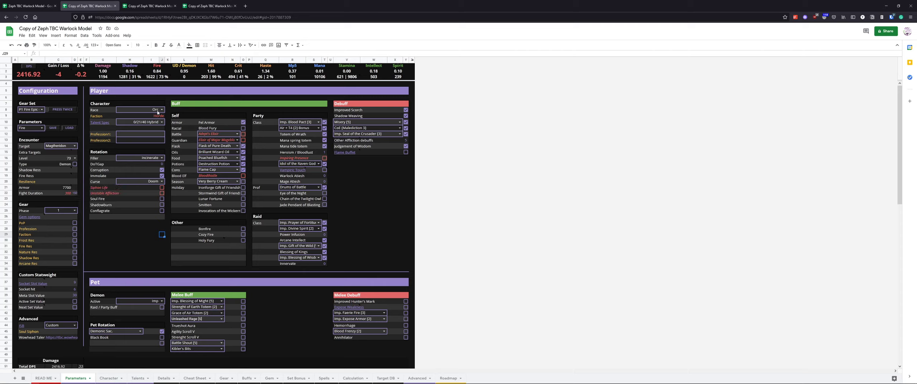
Open the Race options and close them without changing the race
{"action": "left_click", "coordinate": [135, 110]}
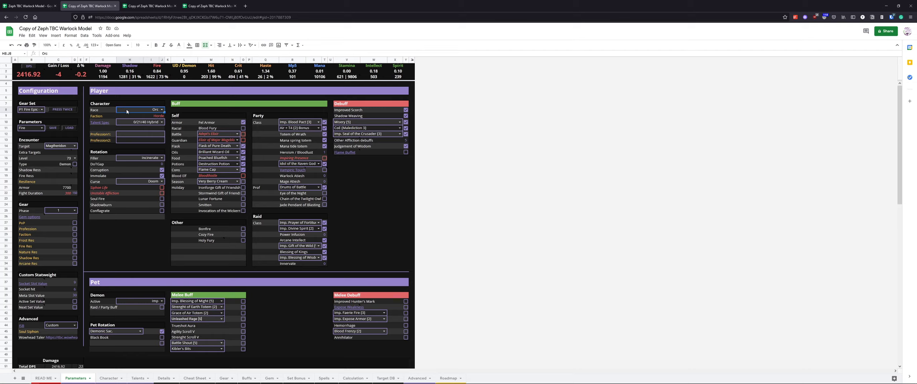
{"action": "left_click", "coordinate": [161, 108]}
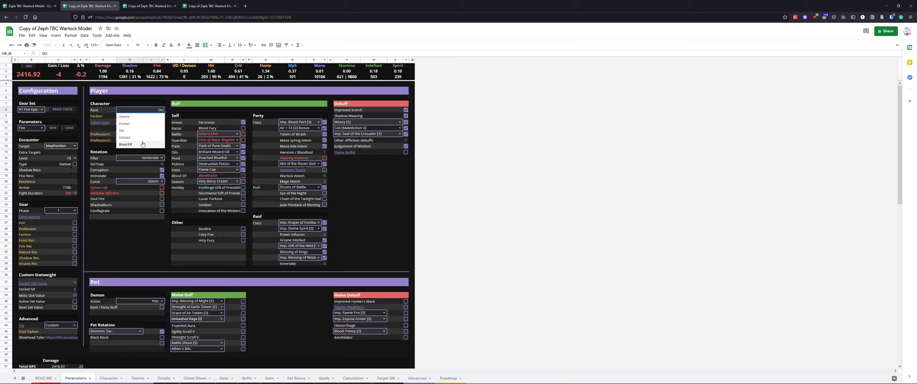
{"action": "left_click", "coordinate": [148, 98]}
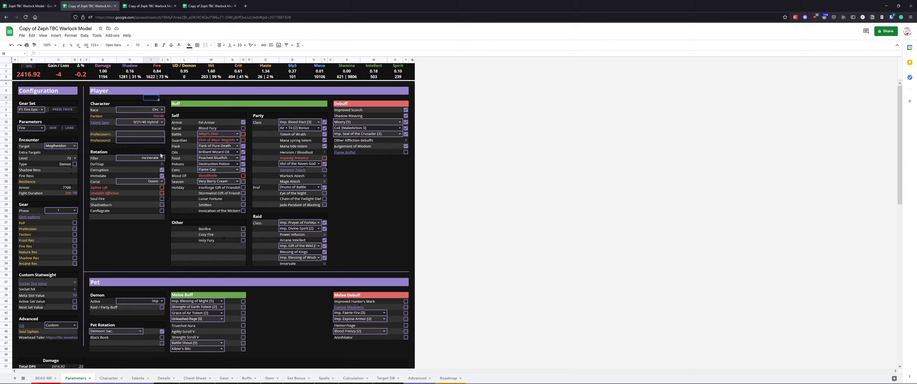
{"action": "left_click", "coordinate": [150, 168]}
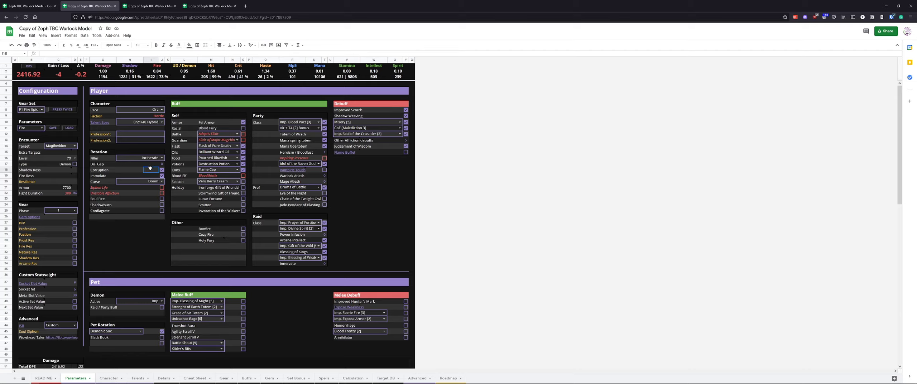
Enable and then disable the Adept's Elixir battle elixir to compare its effect on DPS
{"action": "left_click", "coordinate": [243, 122]}
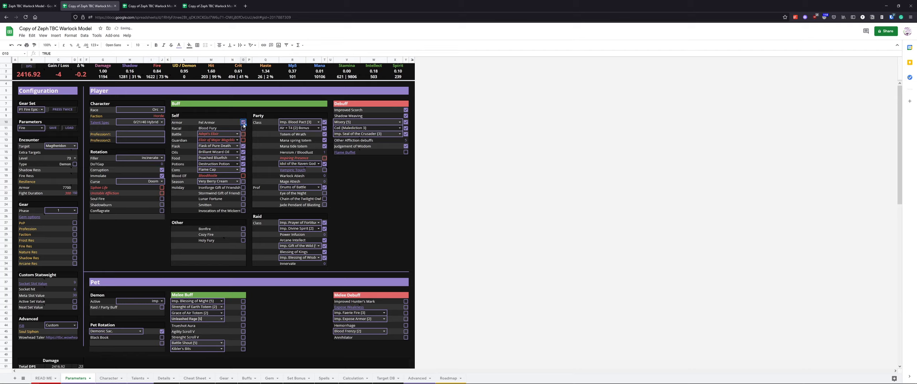
{"action": "left_click", "coordinate": [245, 136]}
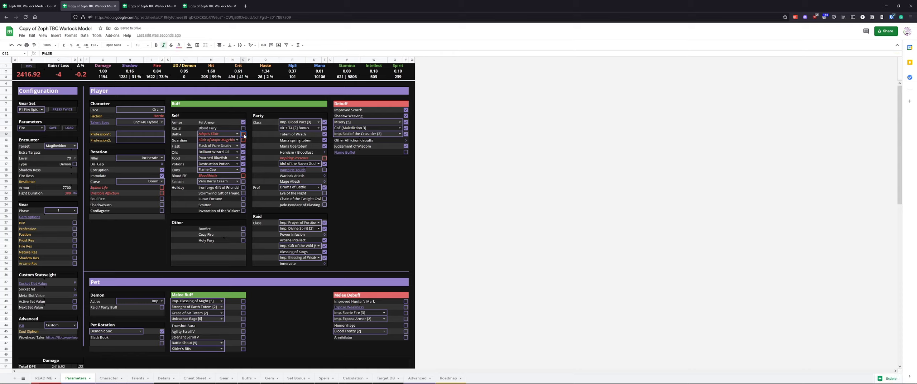
{"action": "left_click", "coordinate": [180, 136]}
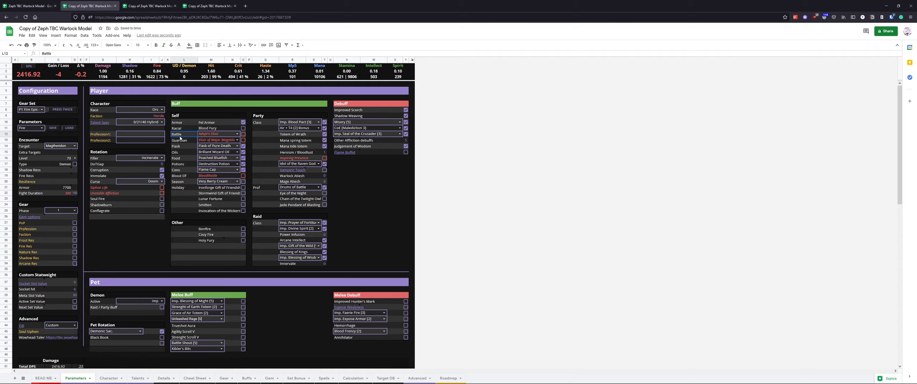
{"action": "left_click_drag", "start_coordinate": [180, 138], "coordinate": [238, 142]}
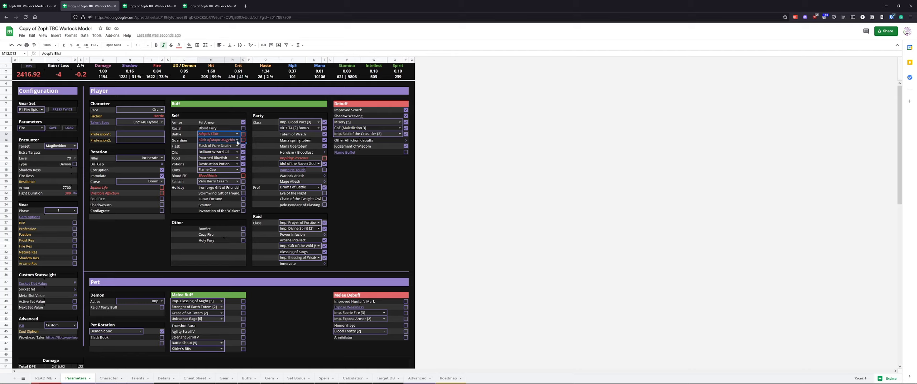
{"action": "left_click", "coordinate": [243, 134]}
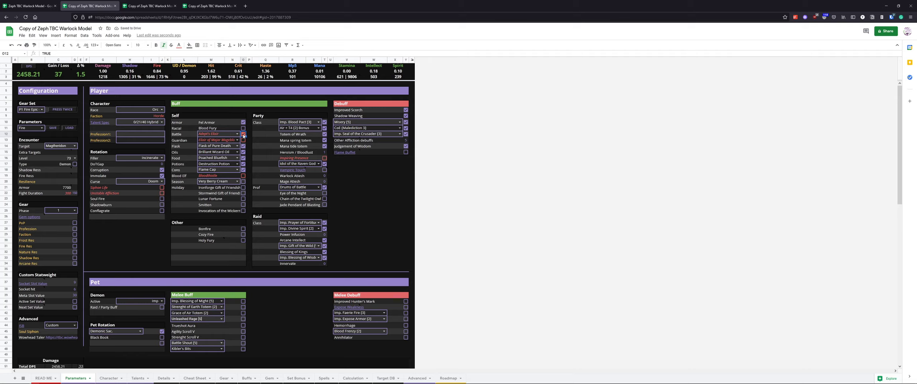
{"action": "left_click", "coordinate": [243, 134]}
{"action": "left_click", "coordinate": [254, 136]}
{"action": "left_click", "coordinate": [250, 135]}
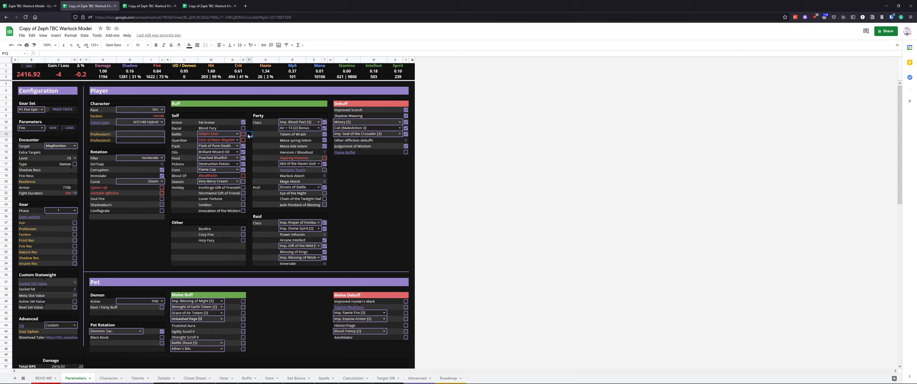
Set the Bloodlust count to 2
{"action": "left_click", "coordinate": [323, 154]}
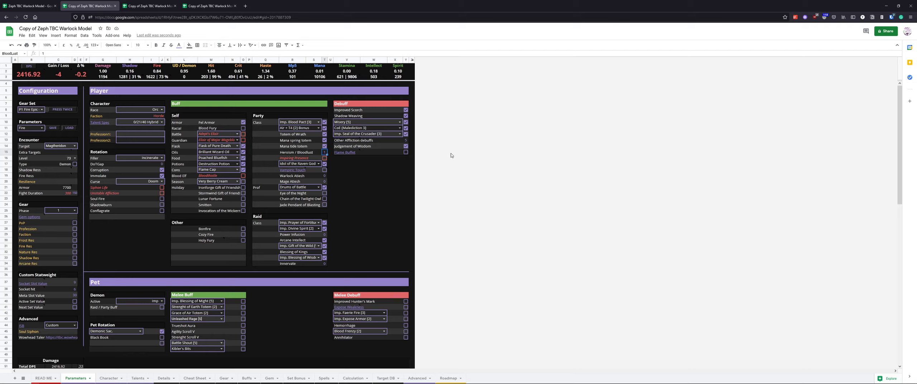
{"action": "type", "text": "2"}
{"action": "key", "text": "Return"}
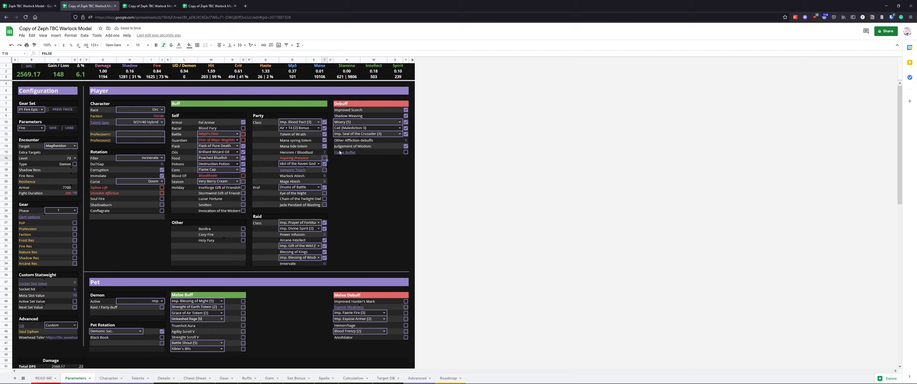
Set the Bloodlust count back to 1
{"action": "left_click", "coordinate": [324, 153]}
{"action": "left_click", "coordinate": [324, 153]}
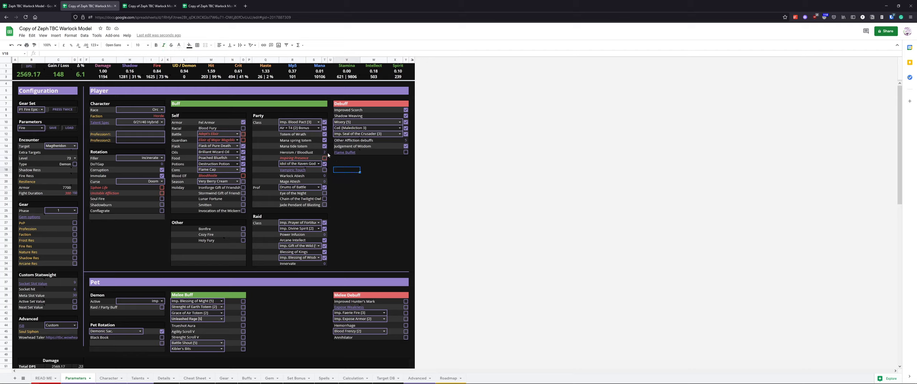
{"action": "type", "text": "1"}
{"action": "key", "text": "Return"}
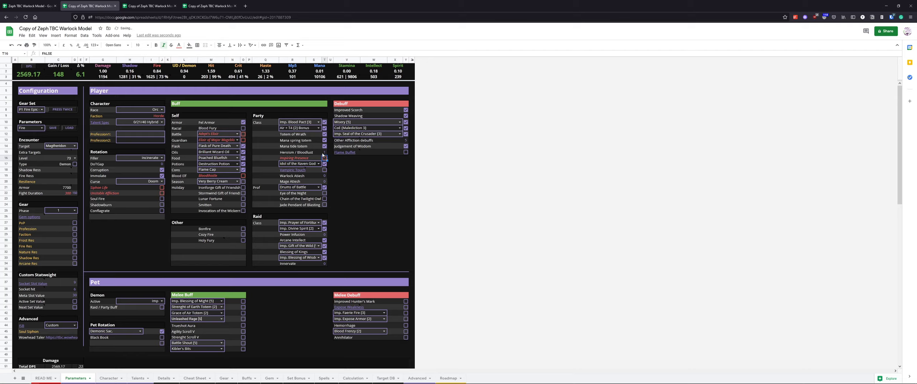
{"action": "left_click", "coordinate": [146, 242]}
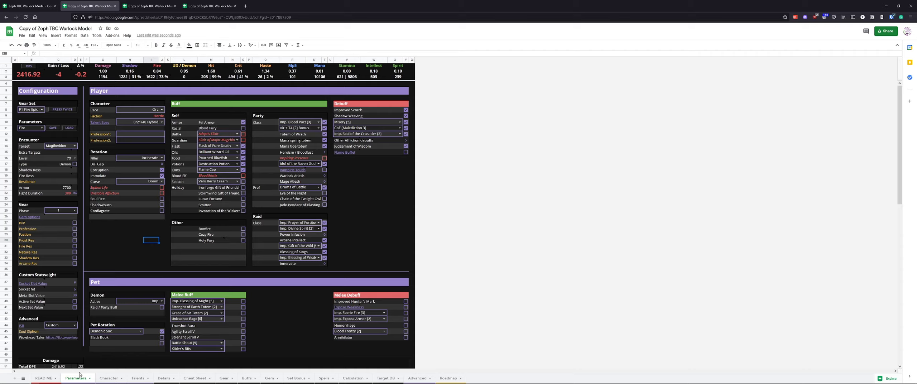
Browse the Character, Talents and Advanced sheets
{"action": "left_click", "coordinate": [111, 378]}
{"action": "left_click", "coordinate": [140, 378]}
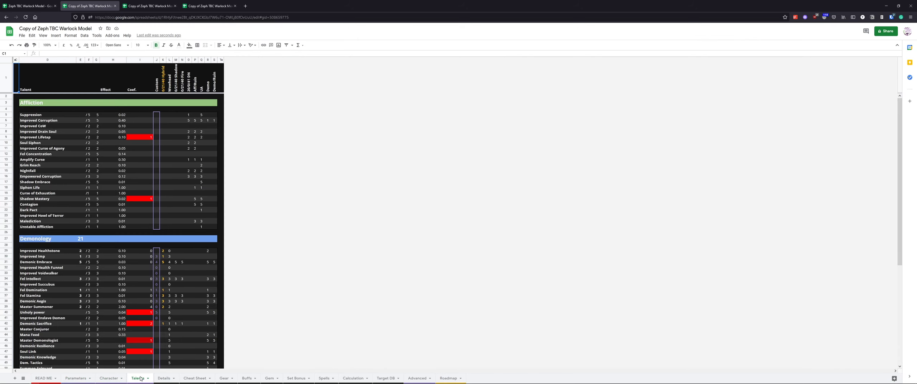
{"action": "left_click", "coordinate": [417, 379]}
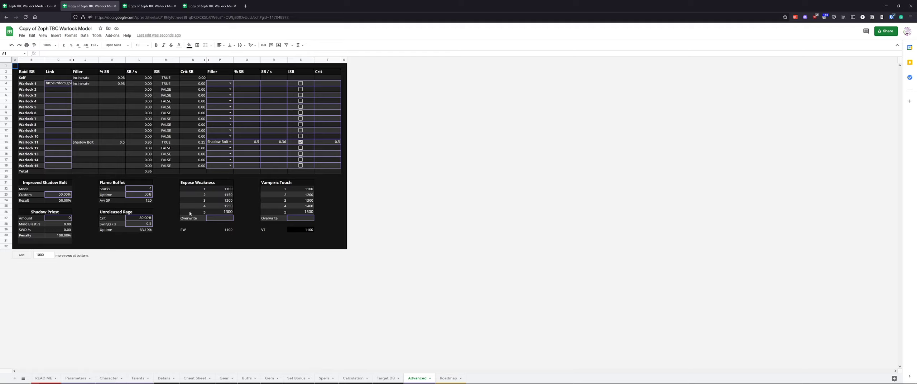
Examine the damage and mana breakdown on the Details sheet
{"action": "left_click", "coordinate": [164, 378]}
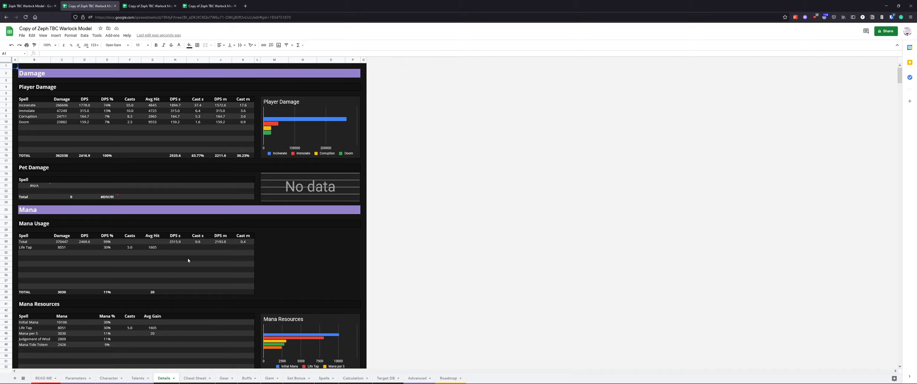
{"action": "left_click", "coordinate": [331, 252]}
{"action": "scroll", "coordinate": [325, 254], "scroll_direction": "down", "scroll_amount": 5}
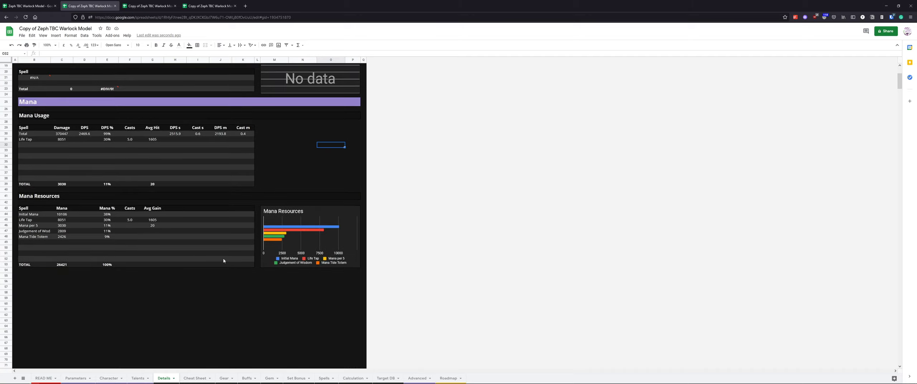
{"action": "scroll", "coordinate": [224, 262], "scroll_direction": "up", "scroll_amount": 5}
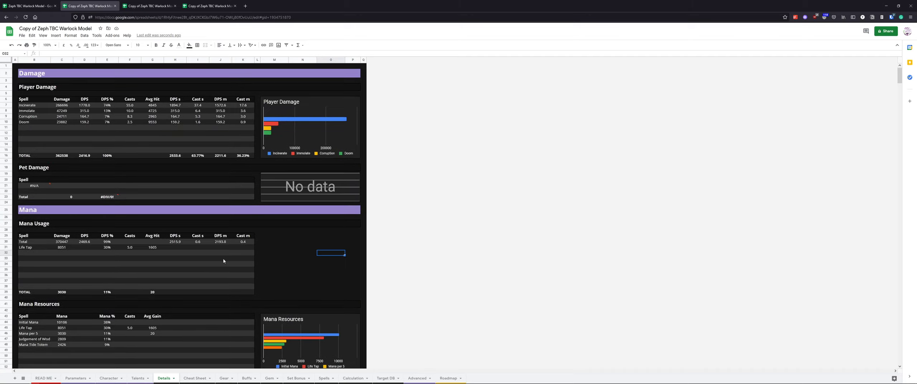
Browse the Cheat Sheet and the Gear sheet's item list
{"action": "left_click", "coordinate": [194, 379]}
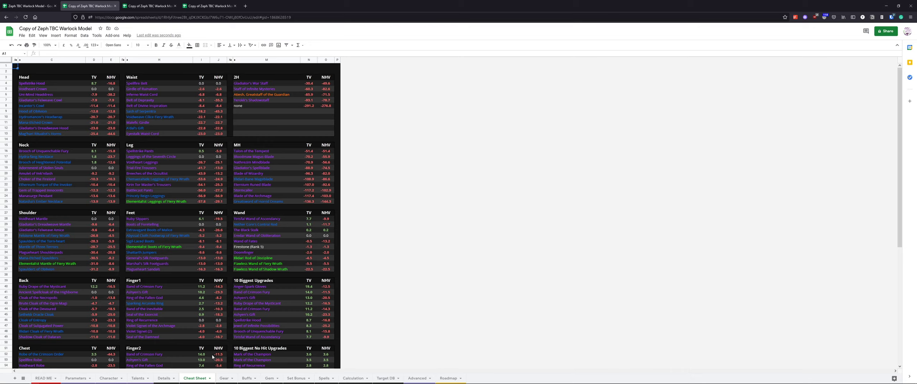
{"action": "left_click", "coordinate": [223, 378]}
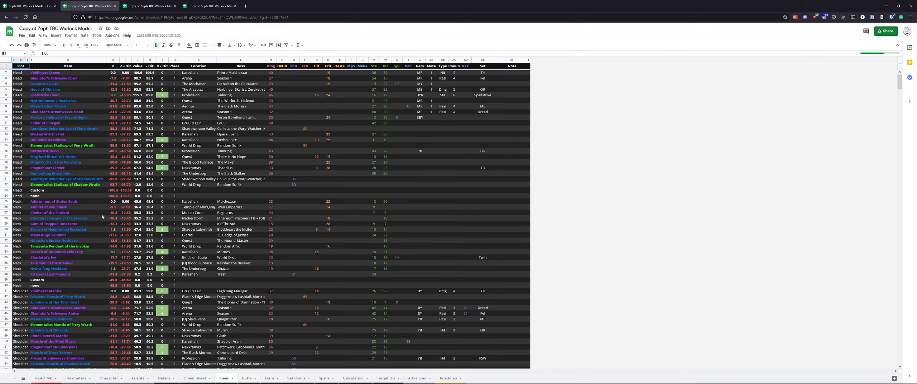
{"action": "scroll", "coordinate": [101, 186], "scroll_direction": "down", "scroll_amount": 10}
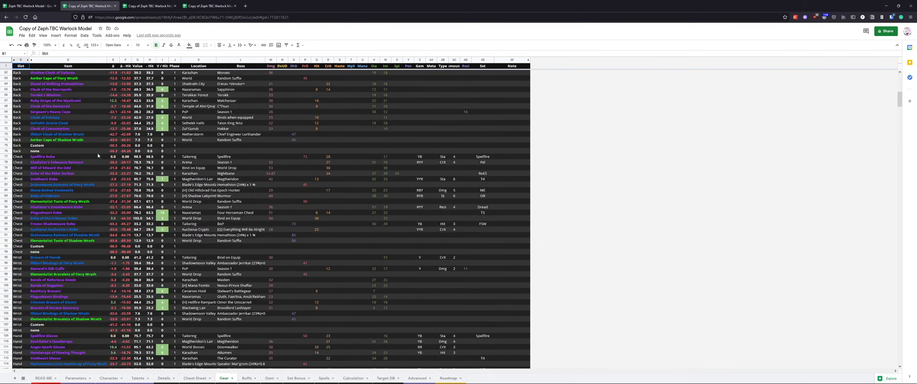
Browse the rest of the Gear item list and the Buffs sheet
{"action": "scroll", "coordinate": [98, 156], "scroll_direction": "down", "scroll_amount": 15}
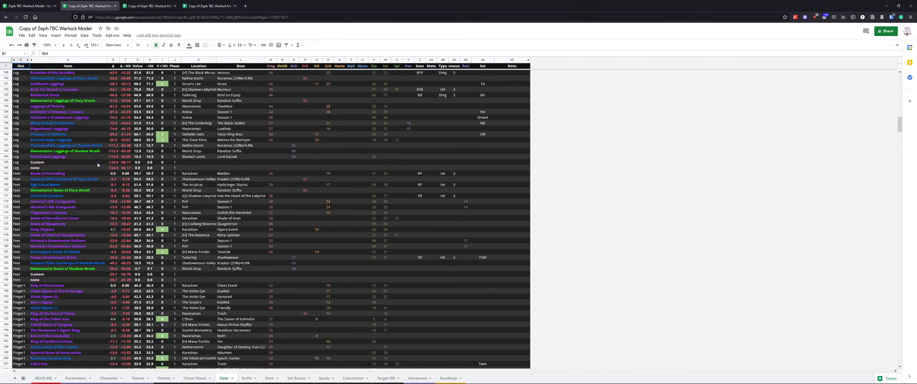
{"action": "scroll", "coordinate": [97, 165], "scroll_direction": "up", "scroll_amount": 15}
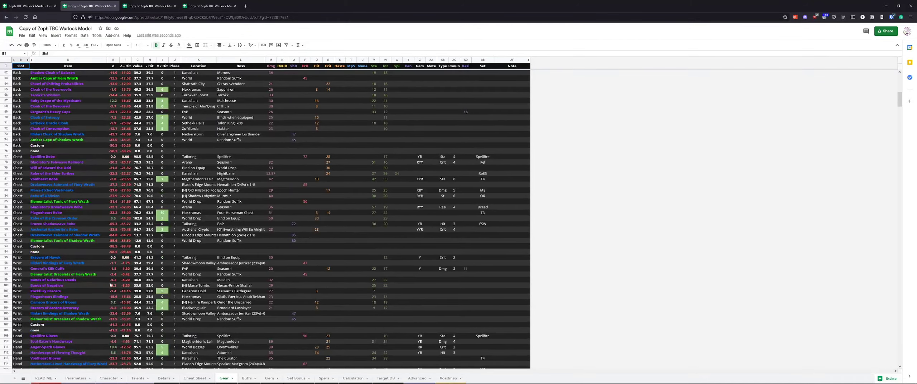
{"action": "scroll", "coordinate": [182, 223], "scroll_direction": "up", "scroll_amount": 10}
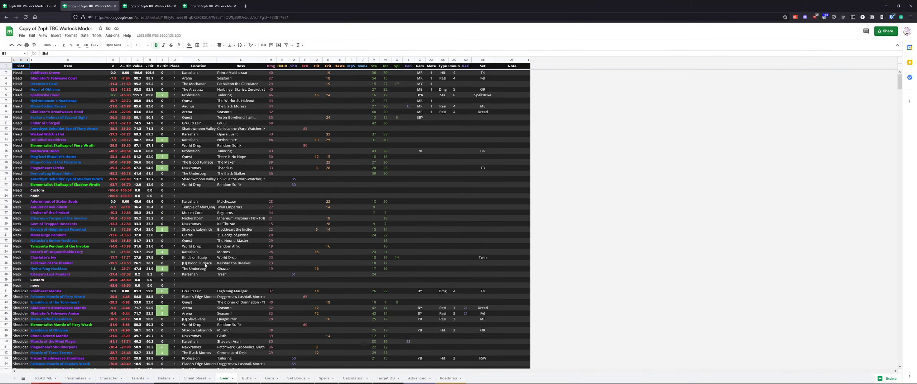
{"action": "left_click", "coordinate": [247, 378]}
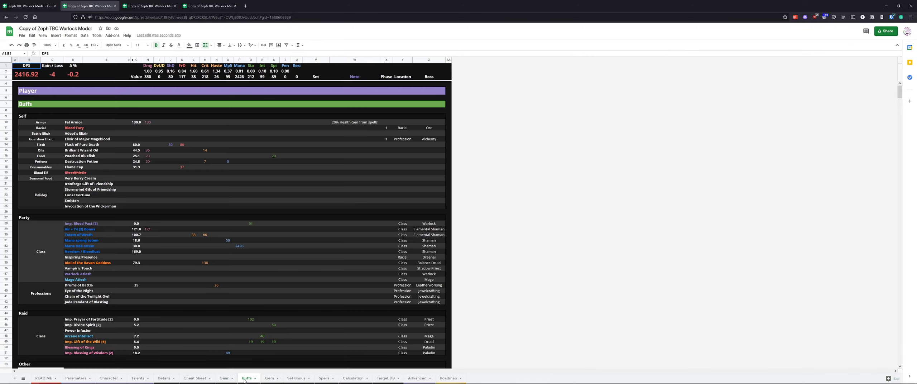
{"action": "scroll", "coordinate": [325, 174], "scroll_direction": "down", "scroll_amount": 8}
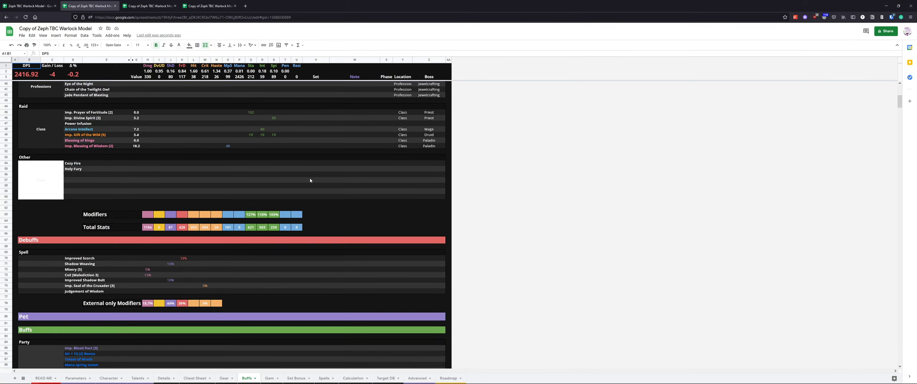
{"action": "scroll", "coordinate": [218, 217], "scroll_direction": "up", "scroll_amount": 8}
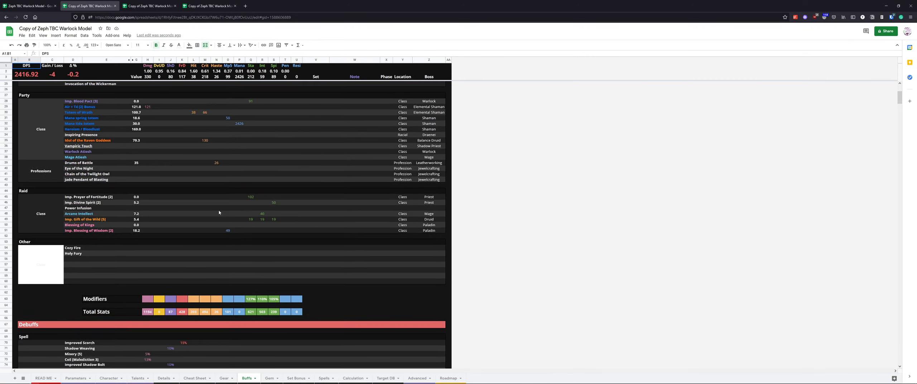
Examine the gem list and its filter formula on the Gem sheet
{"action": "left_click", "coordinate": [269, 379]}
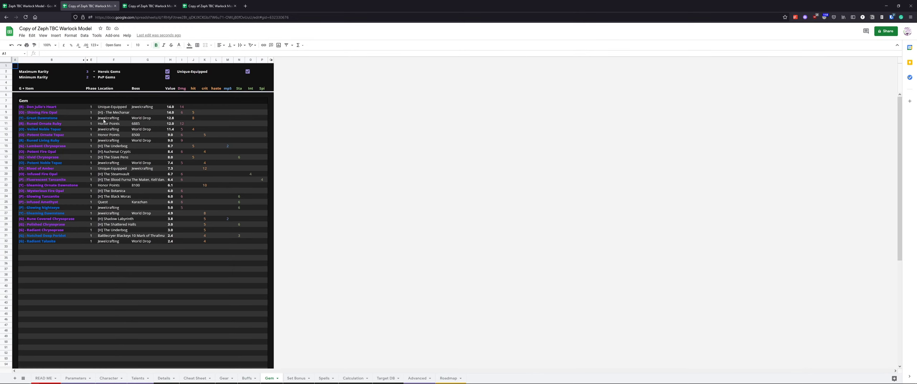
{"action": "left_click_drag", "start_coordinate": [30, 69], "coordinate": [244, 78]}
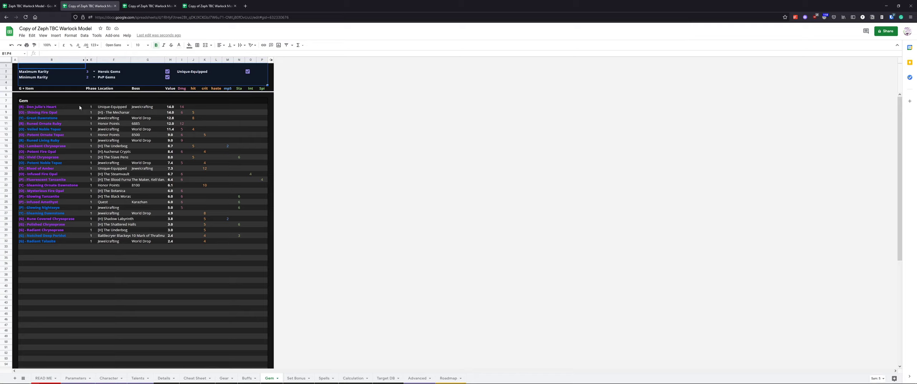
{"action": "left_click_drag", "start_coordinate": [80, 106], "coordinate": [185, 237]}
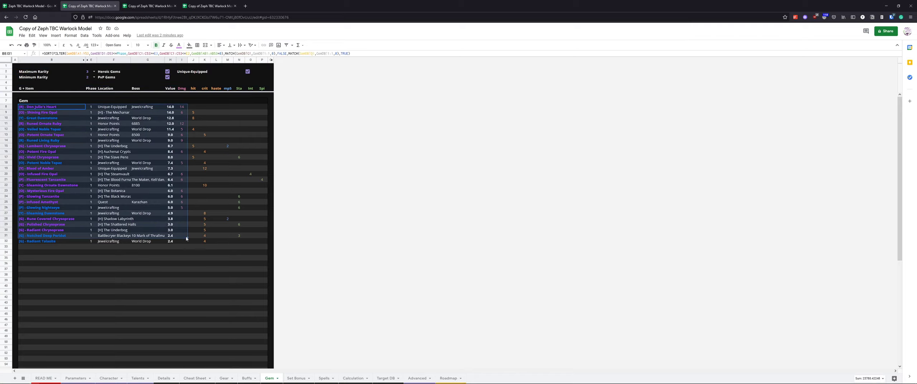
{"action": "left_click", "coordinate": [215, 259]}
{"action": "scroll", "coordinate": [267, 346], "scroll_direction": "down", "scroll_amount": 5}
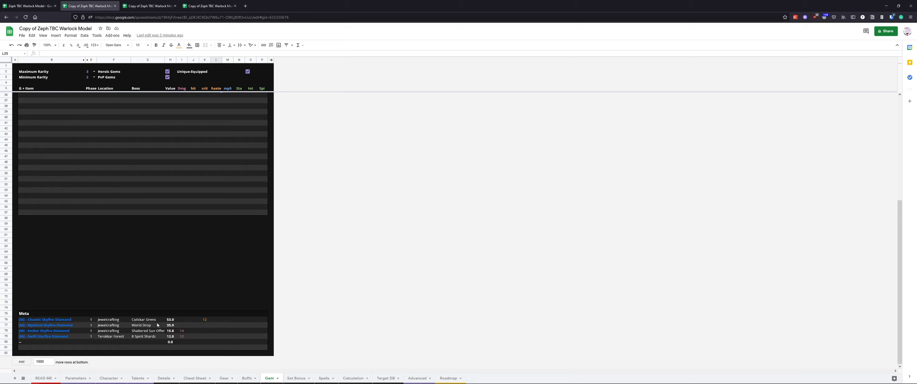
Browse the Set Bonus, Spells, Calculation and Target DB sheets
{"action": "left_click", "coordinate": [295, 378]}
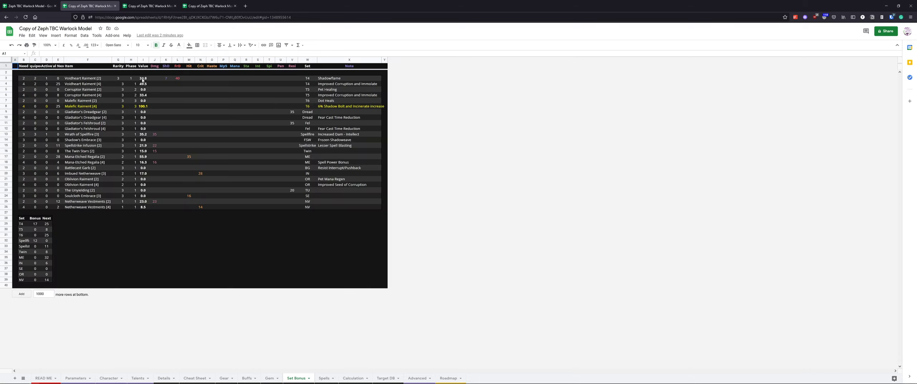
{"action": "left_click_drag", "start_coordinate": [144, 81], "coordinate": [148, 208]}
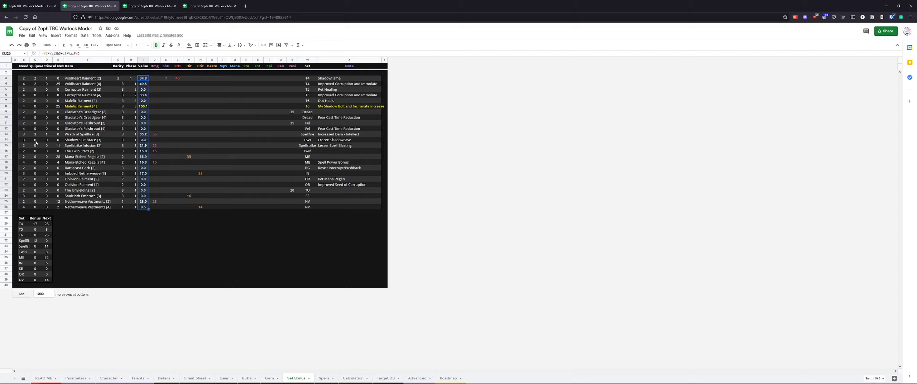
{"action": "left_click", "coordinate": [324, 378]}
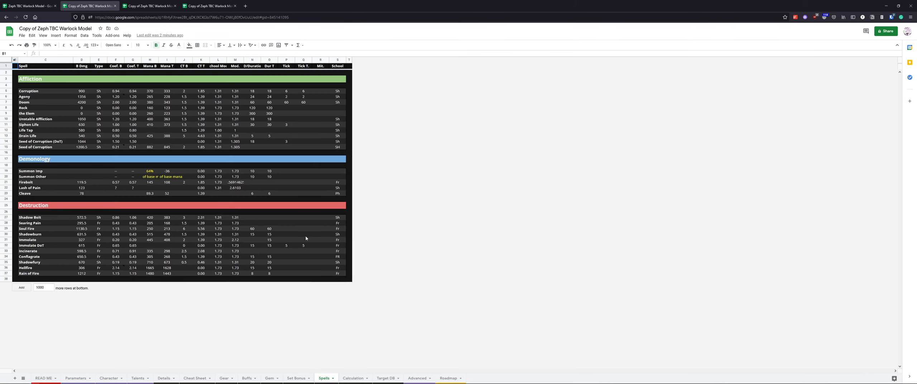
{"action": "left_click", "coordinate": [353, 378]}
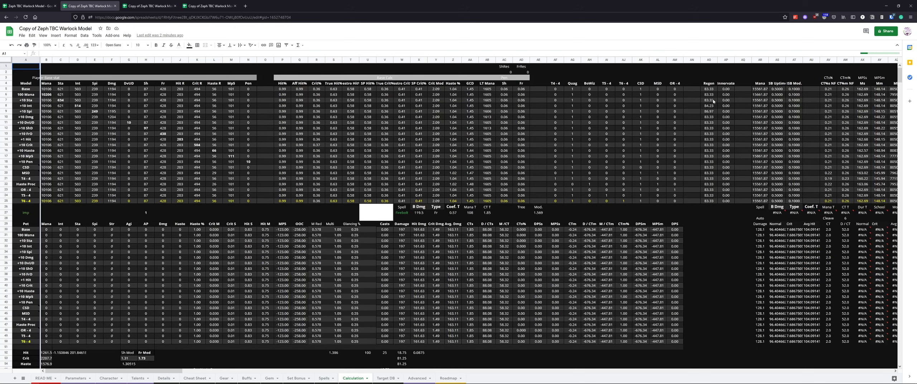
{"action": "left_click", "coordinate": [383, 379]}
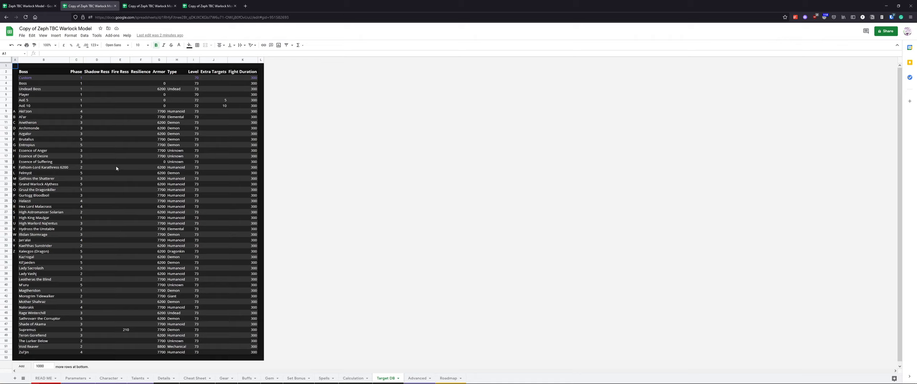
Browse the Advanced sheet and the Roadmap sheet's changelog
{"action": "left_click", "coordinate": [416, 378]}
{"action": "left_click", "coordinate": [449, 379]}
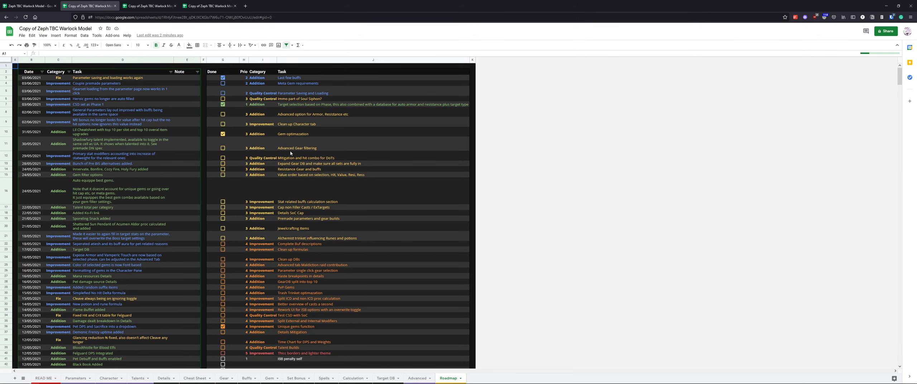
{"action": "scroll", "coordinate": [124, 148], "scroll_direction": "down", "scroll_amount": 10}
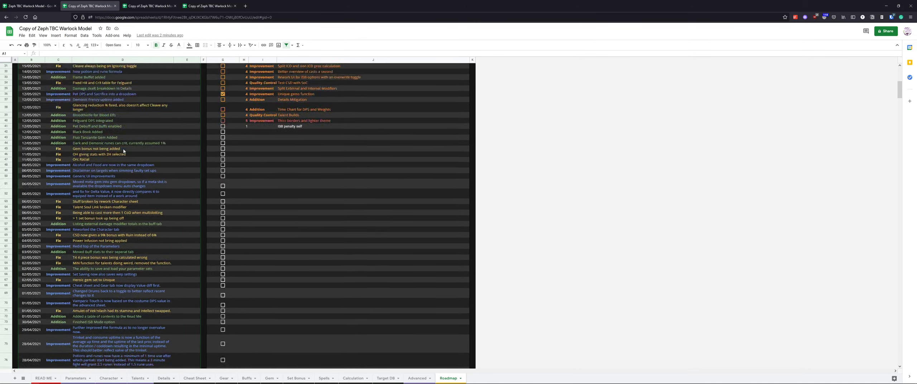
{"action": "scroll", "coordinate": [123, 148], "scroll_direction": "up", "scroll_amount": 10}
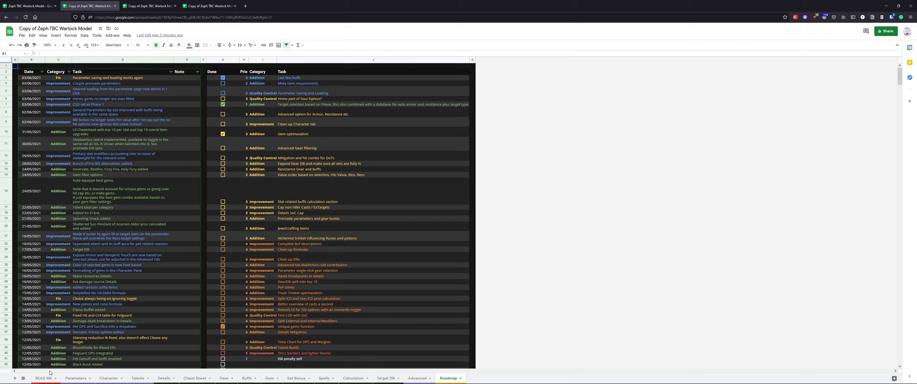
Inspect the DPS cell on the Parameters sheet
{"action": "left_click", "coordinate": [75, 378]}
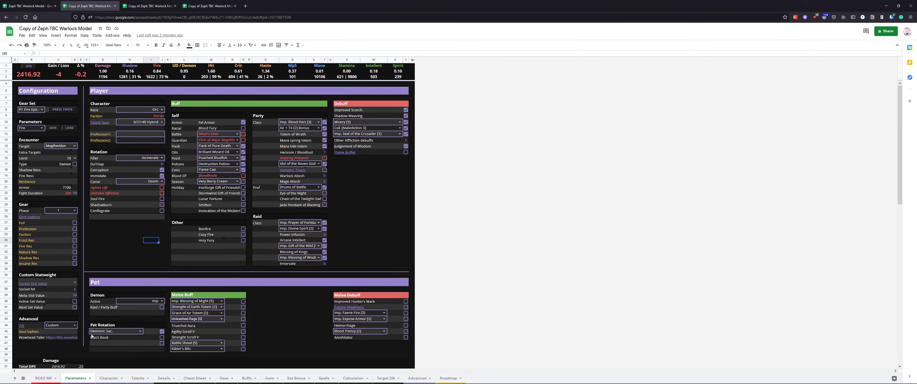
{"action": "left_click", "coordinate": [87, 252]}
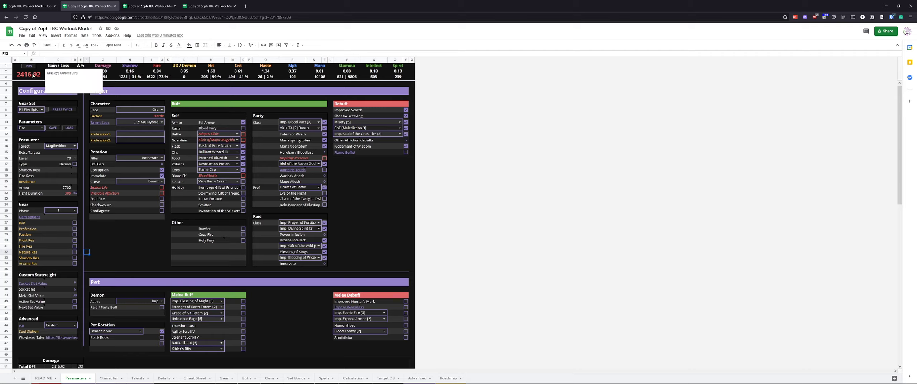
{"action": "left_click_drag", "start_coordinate": [32, 74], "coordinate": [81, 74]}
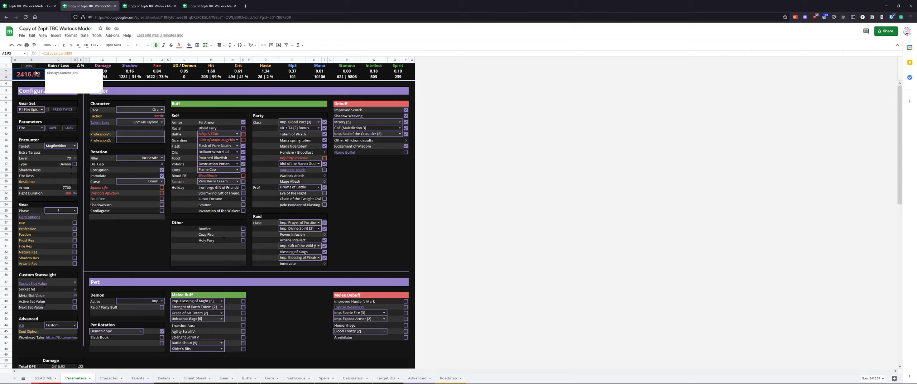
{"action": "left_click", "coordinate": [30, 85]}
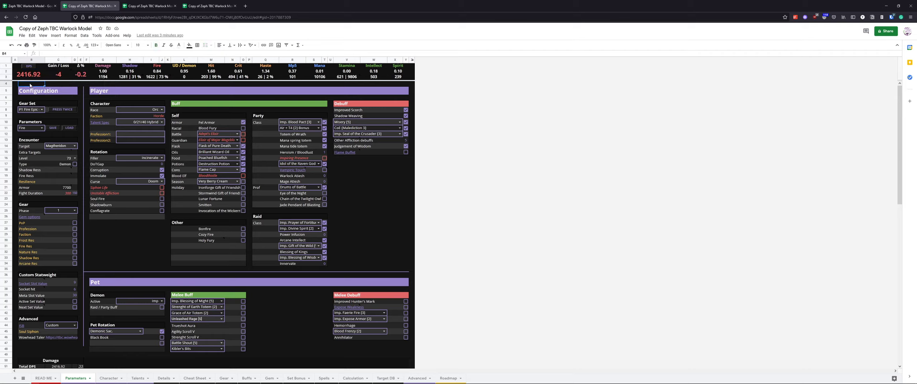
Run the DPS baseline script, authorising GearSets to access the Google account
{"action": "mouse_move", "coordinate": [32, 68]}
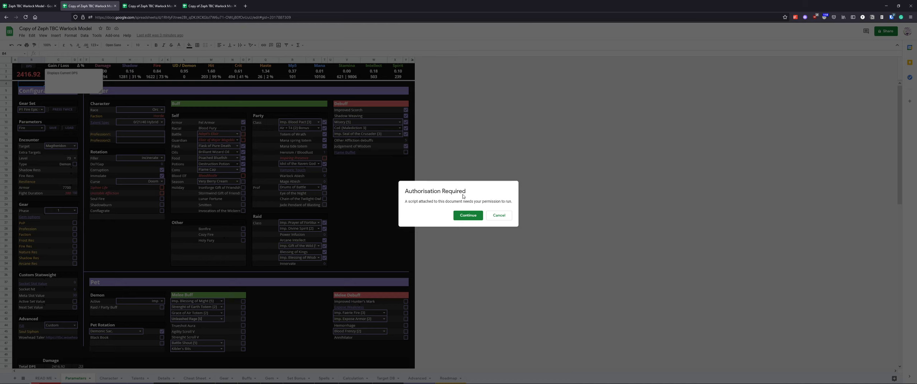
{"action": "left_click", "coordinate": [468, 215]}
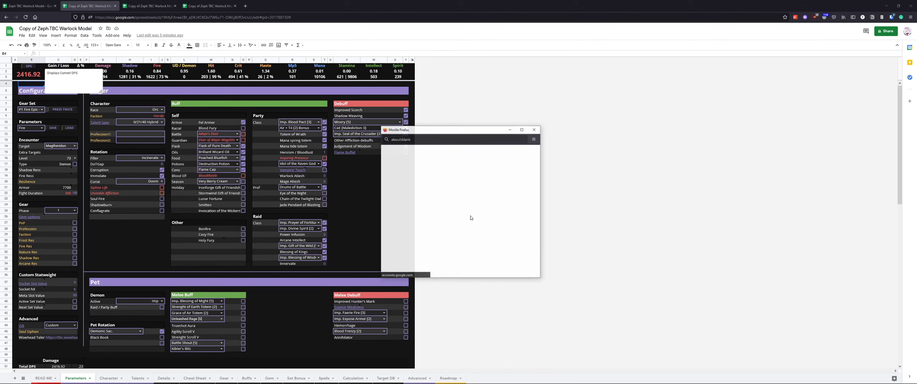
{"action": "left_click", "coordinate": [458, 200]}
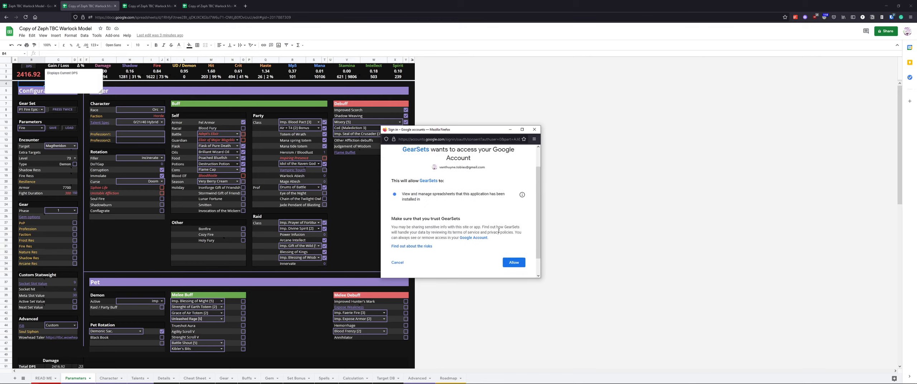
{"action": "scroll", "coordinate": [508, 240], "scroll_direction": "down", "scroll_amount": 2}
{"action": "left_click", "coordinate": [514, 243]}
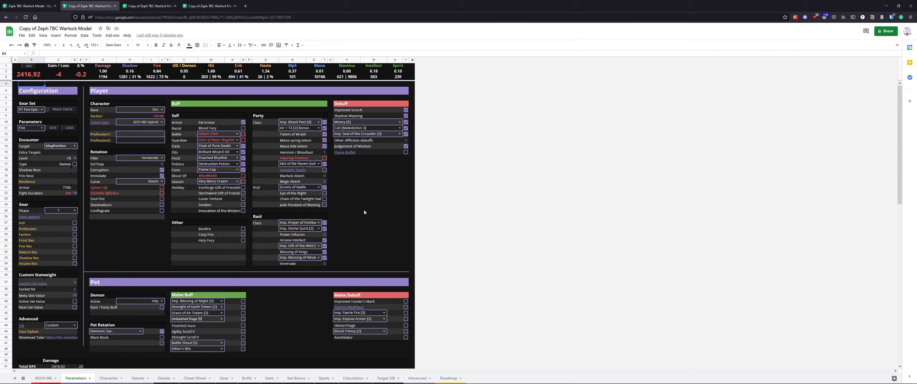
{"action": "left_click", "coordinate": [33, 67]}
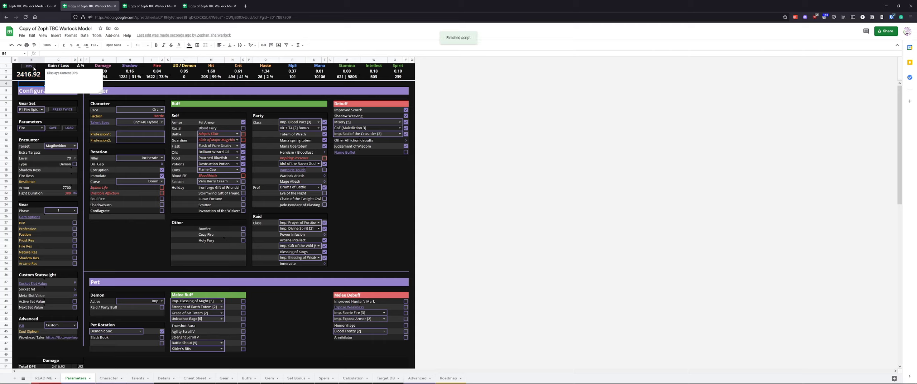
Set the Bloodlust count to 2
{"action": "left_click", "coordinate": [31, 75]}
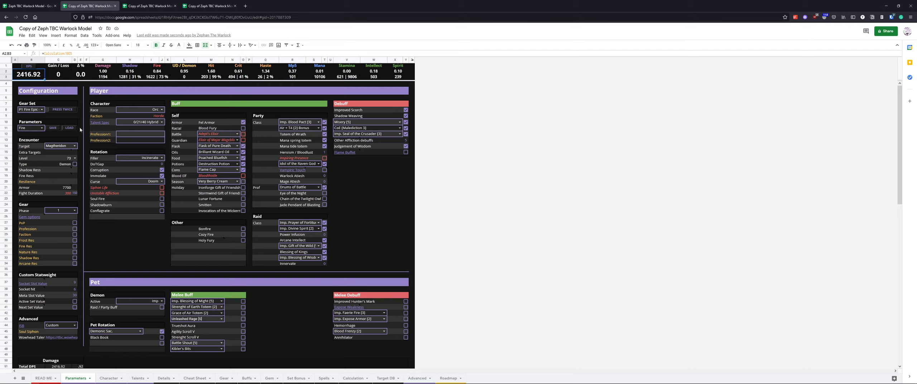
{"action": "left_click", "coordinate": [59, 85]}
{"action": "mouse_move", "coordinate": [26, 78]}
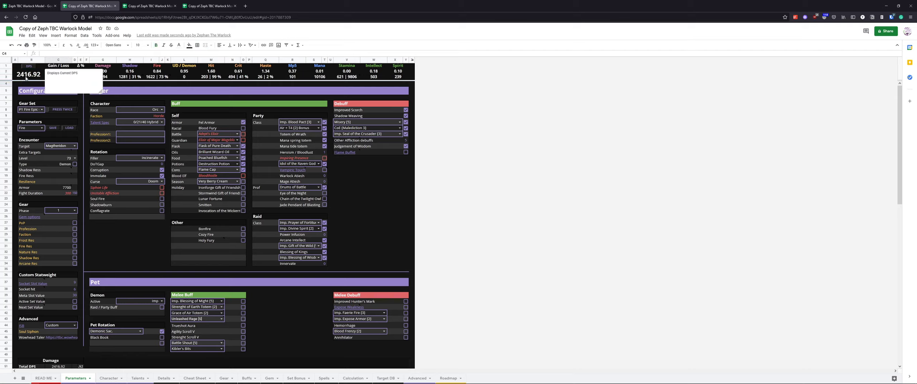
{"action": "left_click", "coordinate": [324, 152]}
{"action": "type", "text": "2"}
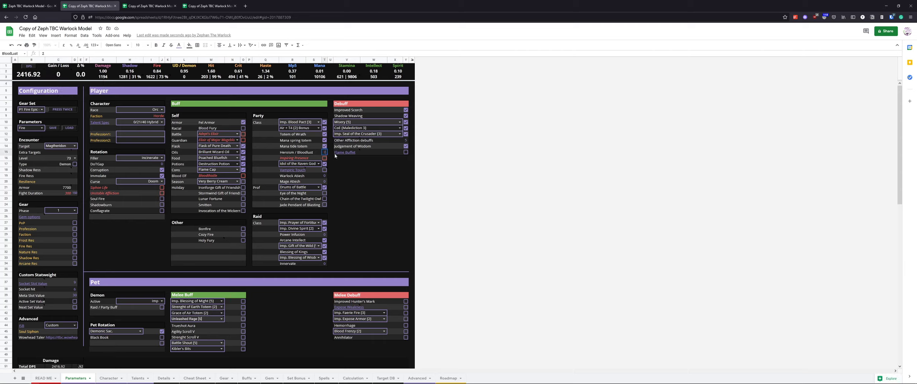
{"action": "key", "text": "Return"}
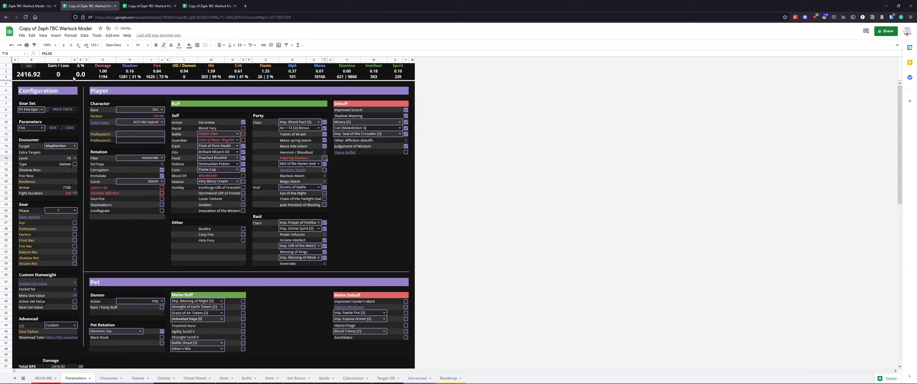
Examine the DPS gain and the school damage formulas in the header
{"action": "left_click", "coordinate": [63, 90]}
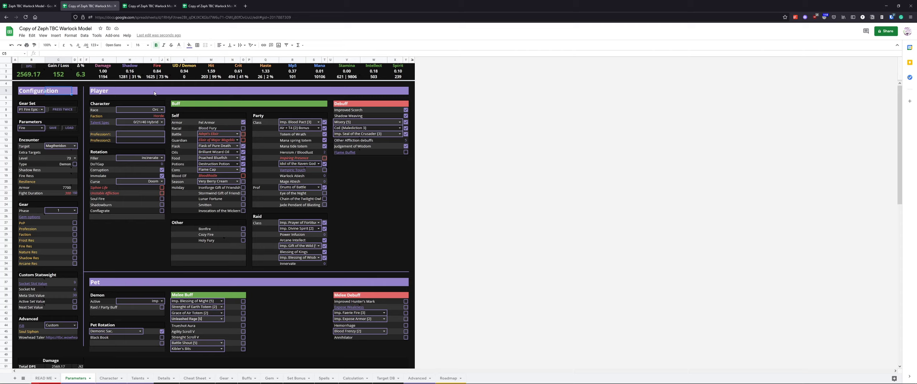
{"action": "left_click", "coordinate": [138, 78]}
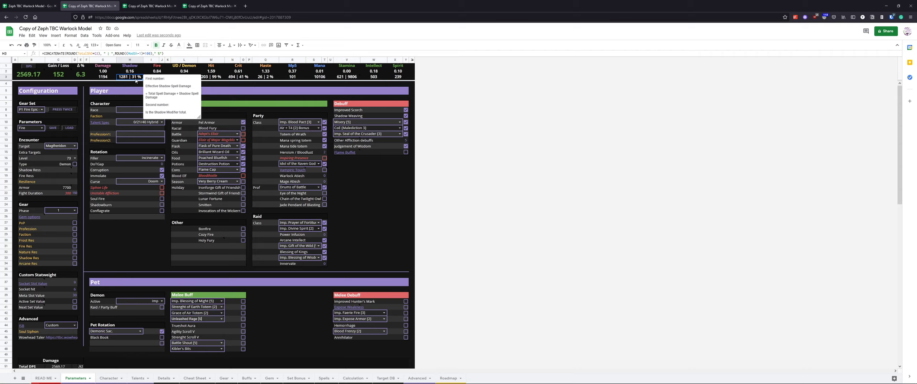
{"action": "left_click", "coordinate": [137, 83]}
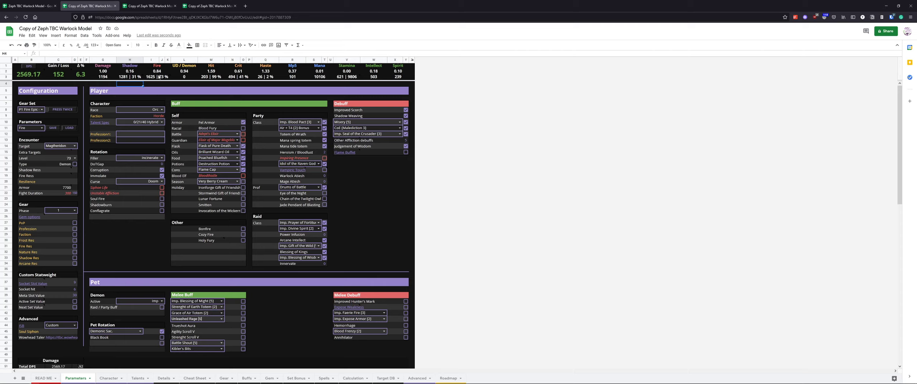
{"action": "left_click_drag", "start_coordinate": [108, 71], "coordinate": [399, 70]}
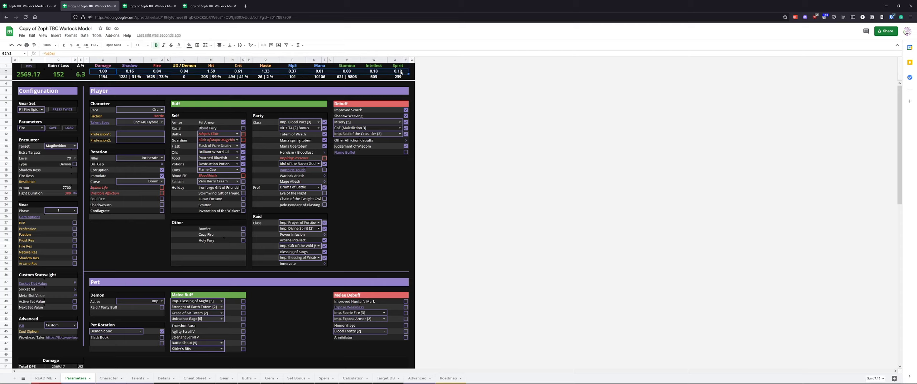
Examine the stat weight and stat total formulas in each header column of the Parameters sheet
{"action": "left_click", "coordinate": [110, 73]}
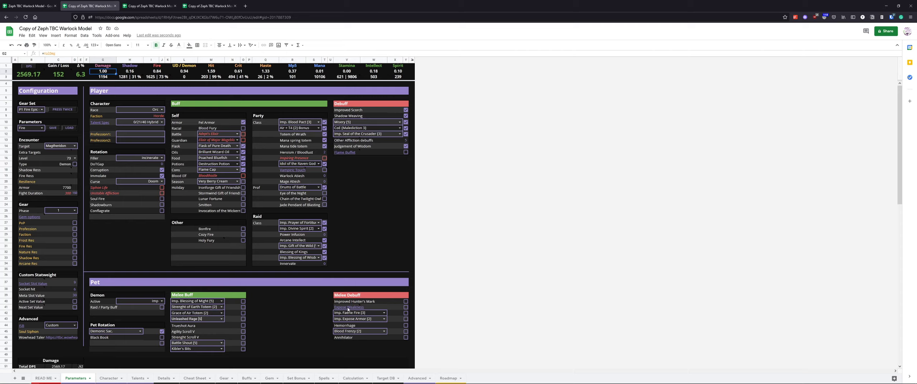
{"action": "left_click", "coordinate": [133, 74]}
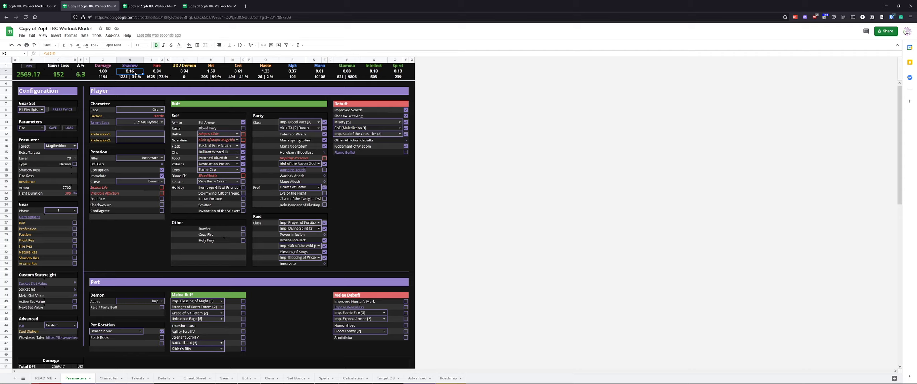
{"action": "left_click", "coordinate": [156, 72]}
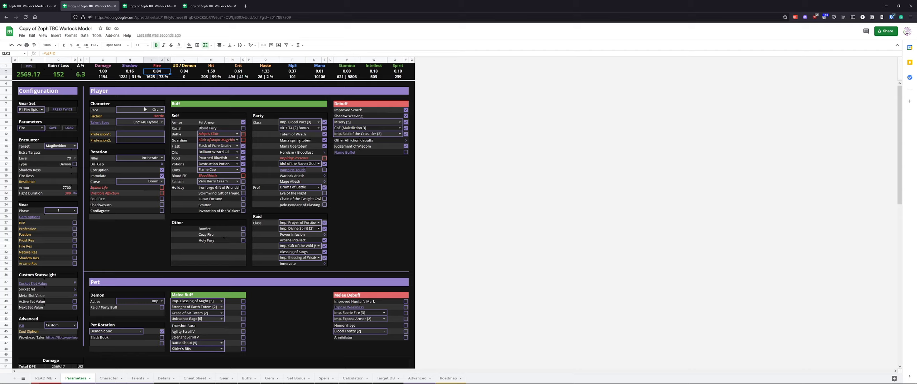
{"action": "left_click", "coordinate": [133, 72]}
{"action": "left_click", "coordinate": [112, 73]}
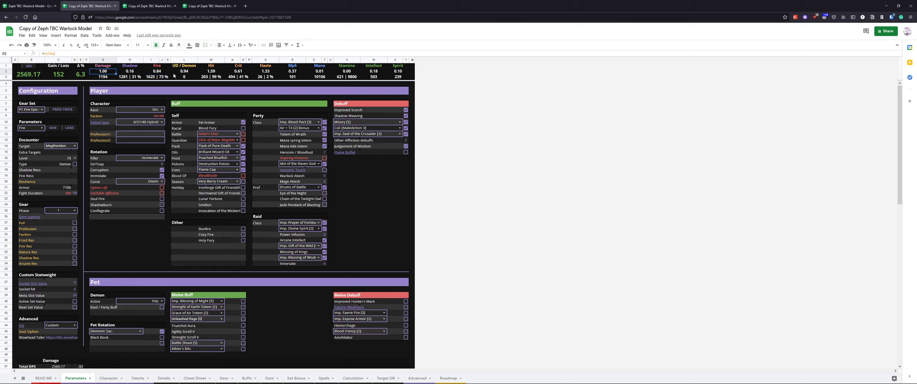
{"action": "left_click", "coordinate": [176, 74]}
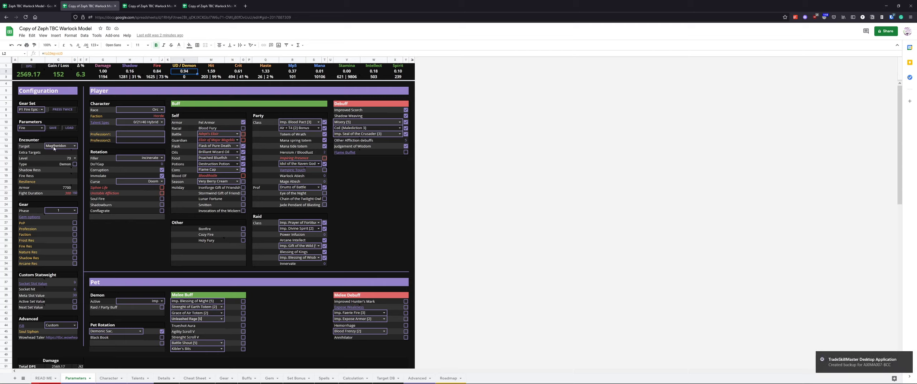
{"action": "left_click", "coordinate": [62, 165]}
{"action": "left_click", "coordinate": [192, 72]}
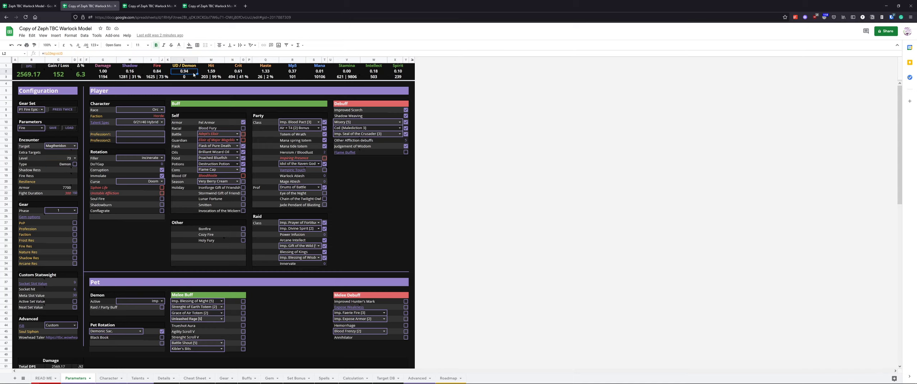
{"action": "left_click", "coordinate": [217, 72]}
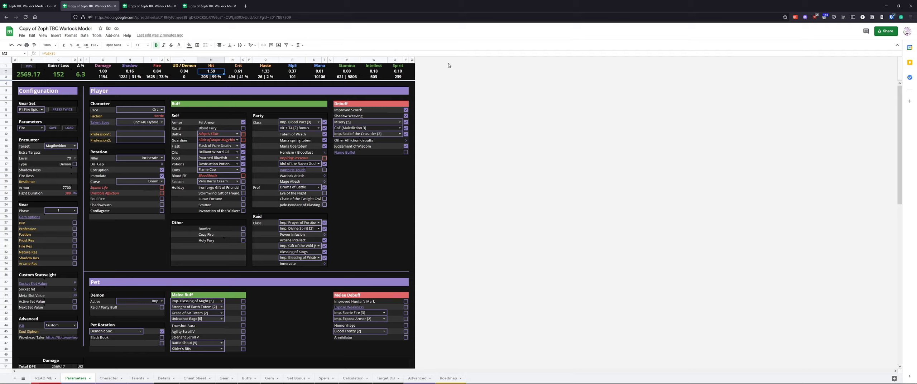
{"action": "left_click", "coordinate": [208, 78]}
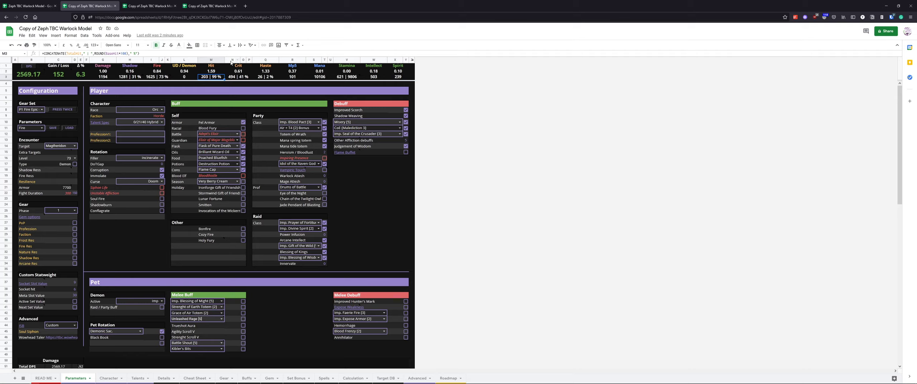
{"action": "left_click", "coordinate": [212, 72]}
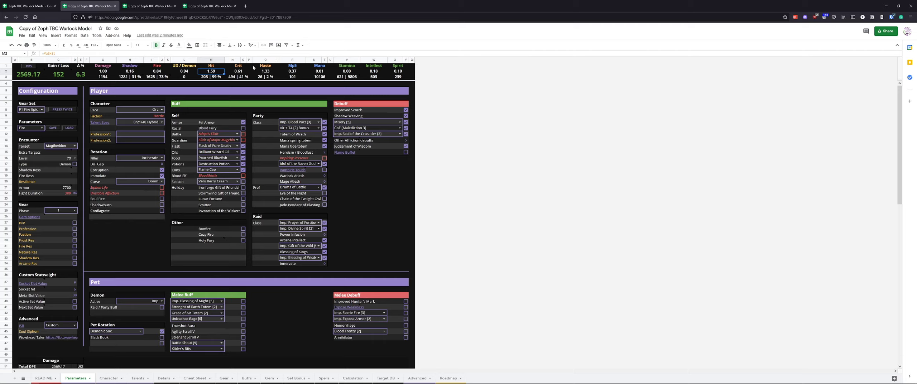
{"action": "left_click", "coordinate": [245, 74]}
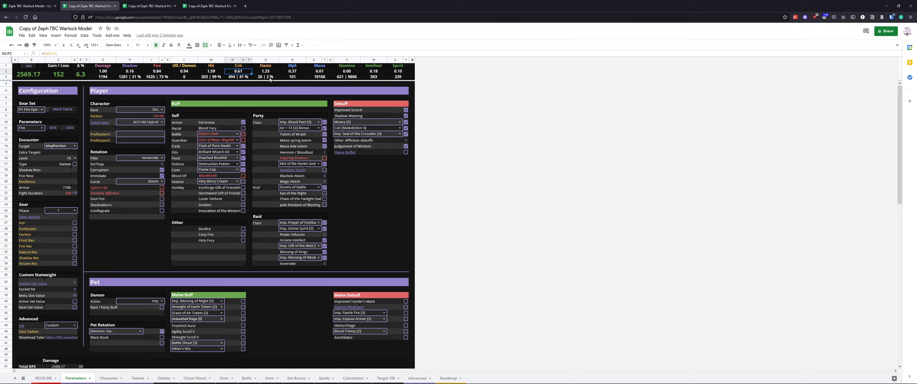
{"action": "left_click", "coordinate": [212, 78]}
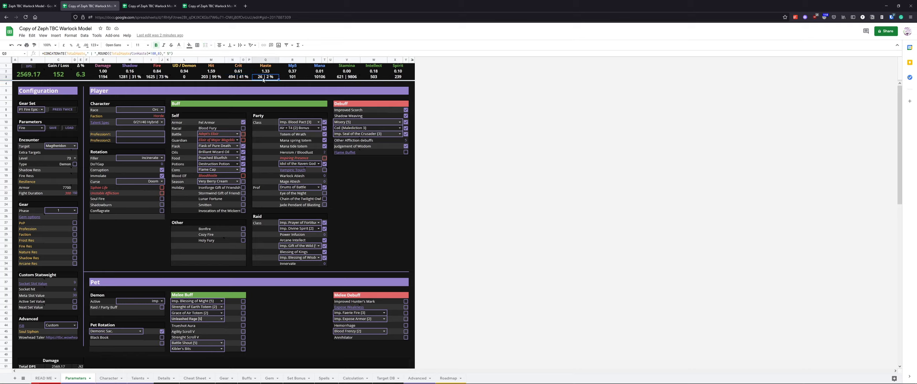
{"action": "left_click", "coordinate": [236, 78]}
{"action": "left_click", "coordinate": [270, 78]}
{"action": "left_click", "coordinate": [353, 72]}
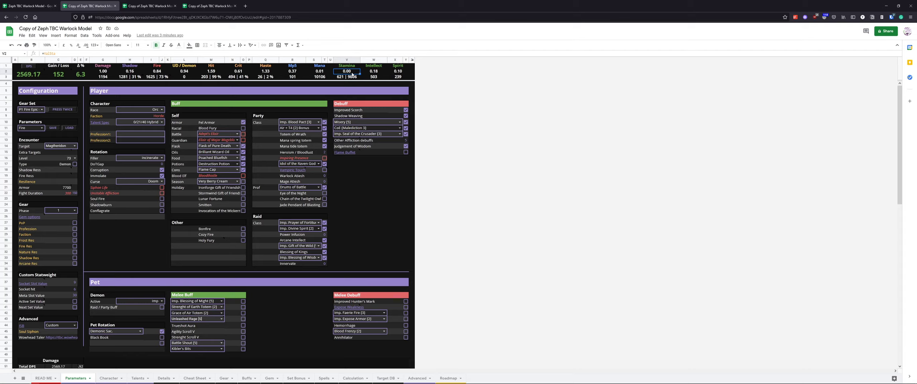
{"action": "left_click", "coordinate": [367, 186]}
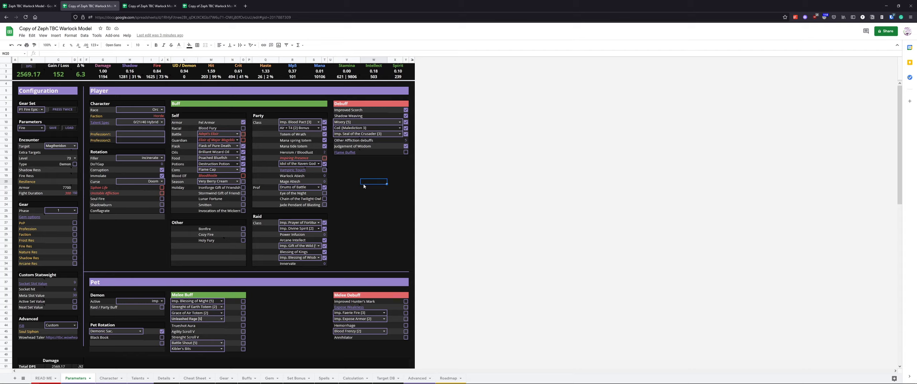
{"action": "left_click_drag", "start_coordinate": [400, 67], "coordinate": [11, 76]}
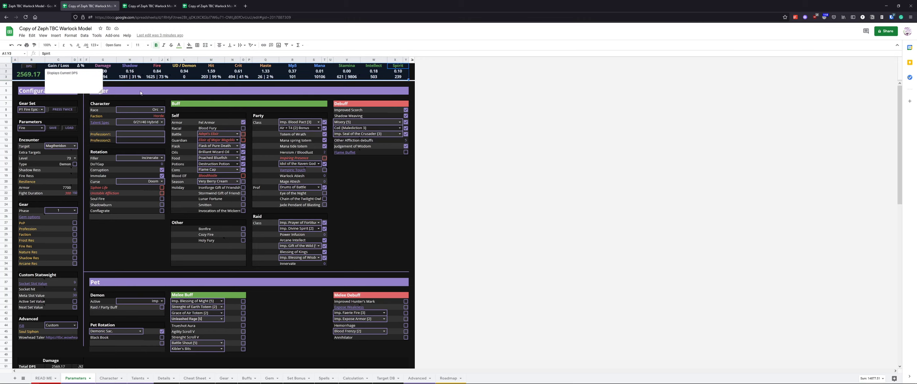
{"action": "left_click", "coordinate": [363, 193]}
Open the Character sheet and inspect the stat value cells in its header
{"action": "left_click", "coordinate": [103, 380]}
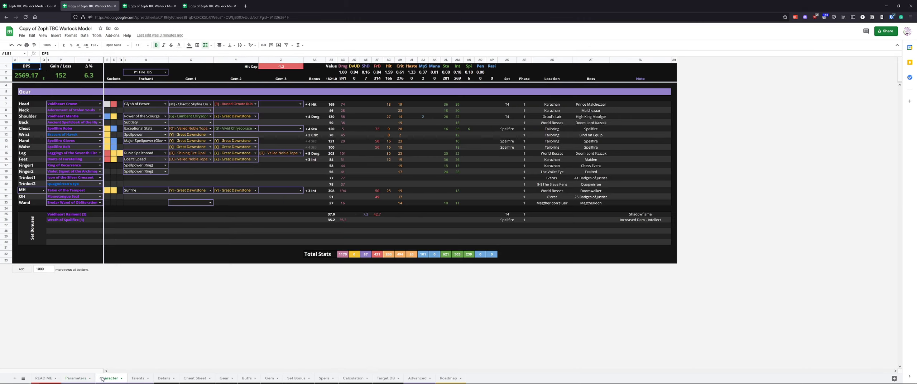
{"action": "mouse_move", "coordinate": [490, 69]}
{"action": "left_mouse_down"}
{"action": "mouse_move", "coordinate": [331, 78]}
{"action": "mouse_move", "coordinate": [490, 73]}
{"action": "left_mouse_up"}
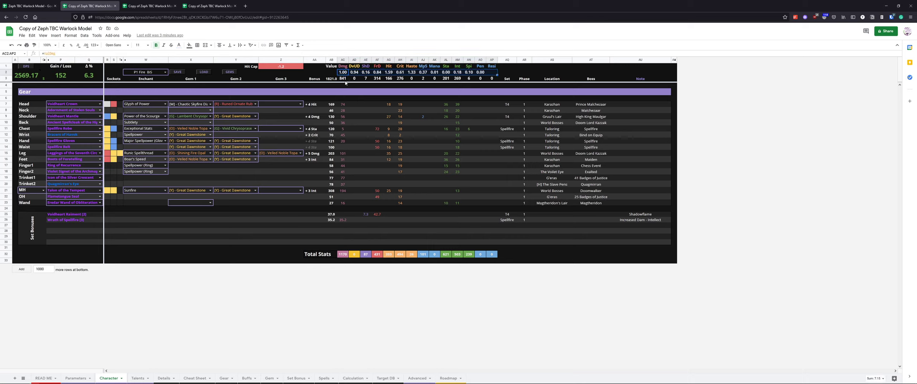
{"action": "left_click_drag", "start_coordinate": [345, 80], "coordinate": [493, 80]}
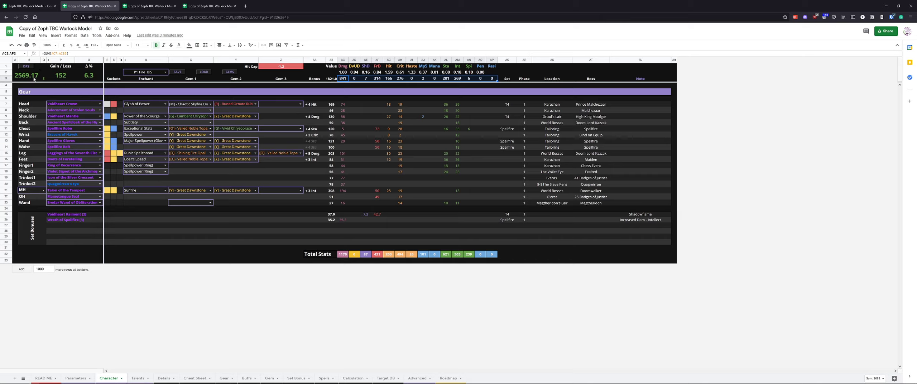
Hide column C on the Character sheet
{"action": "left_click_drag", "start_coordinate": [34, 79], "coordinate": [97, 66]}
{"action": "right_click", "coordinate": [43, 61]}
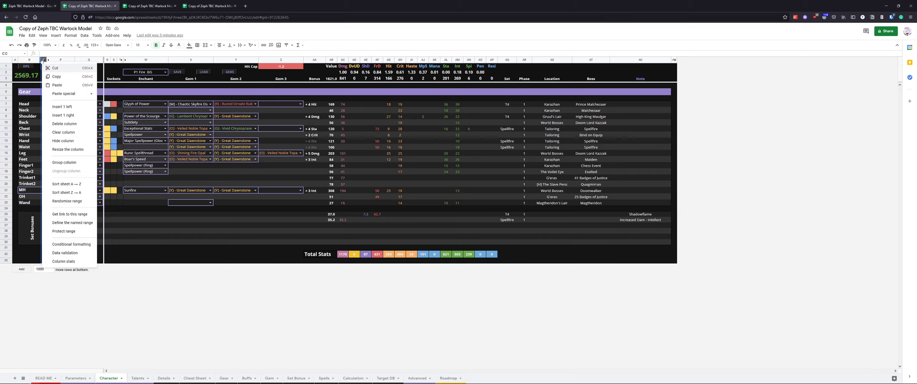
{"action": "left_click", "coordinate": [68, 141]}
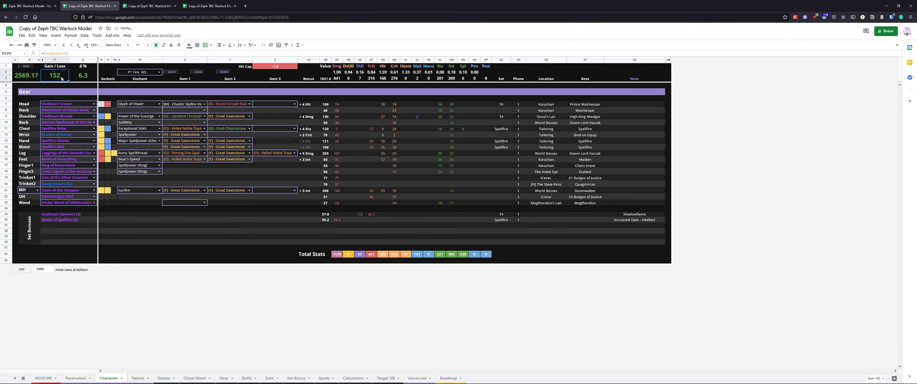
Change the neck item to Charlotte's Ivy in the gear list
{"action": "left_click_drag", "start_coordinate": [18, 79], "coordinate": [77, 77]}
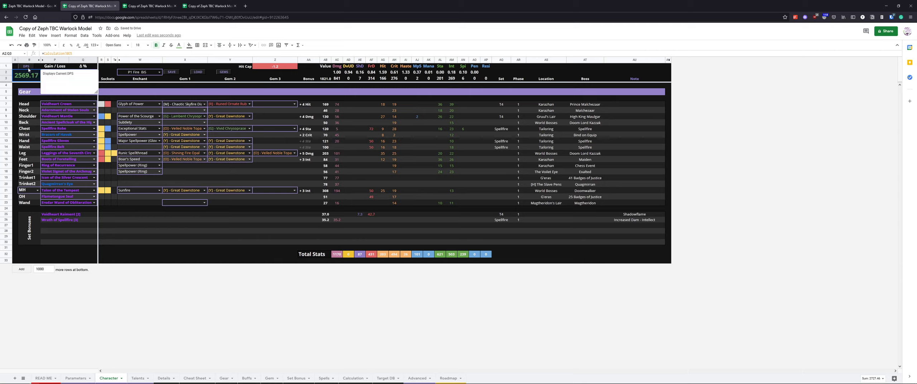
{"action": "left_click", "coordinate": [25, 76]}
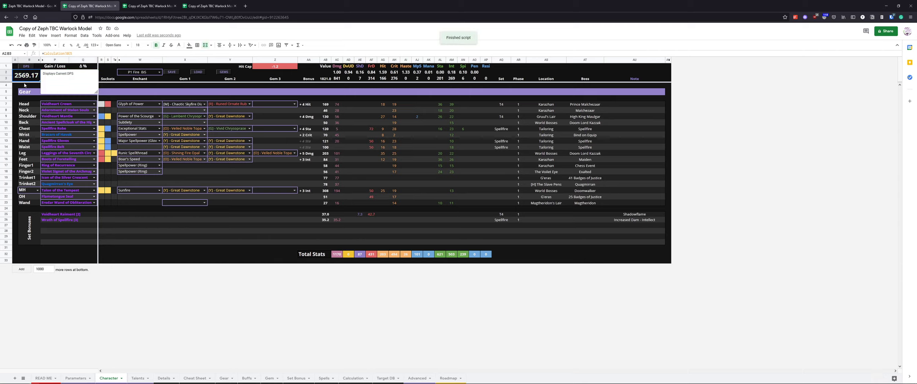
{"action": "left_click", "coordinate": [157, 77]}
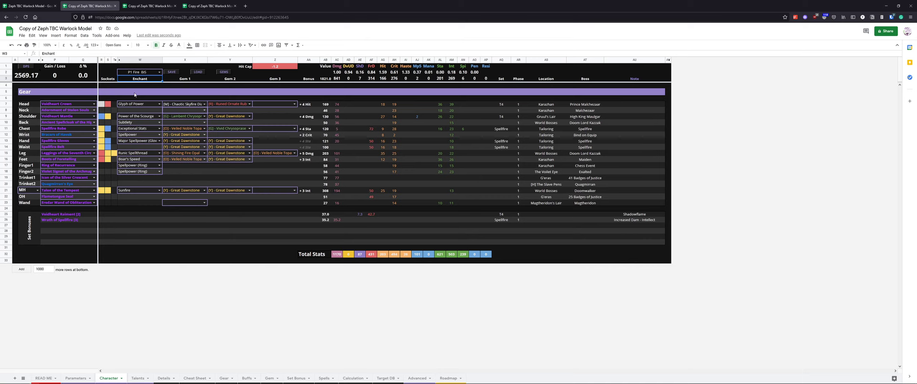
{"action": "left_click", "coordinate": [93, 105]}
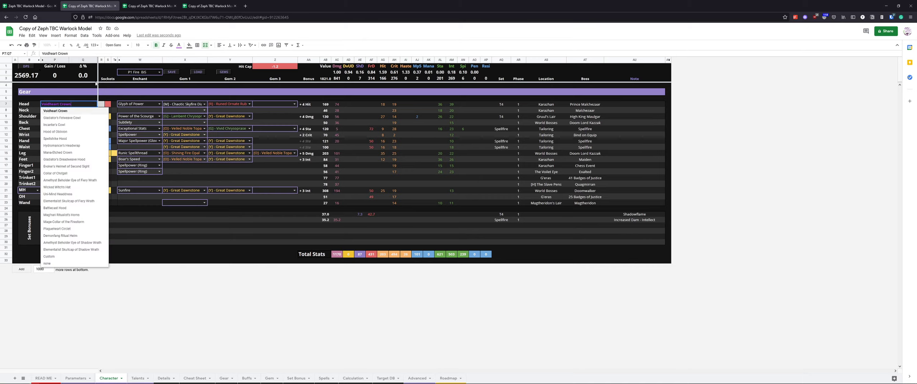
{"action": "left_click", "coordinate": [83, 91]}
{"action": "left_click", "coordinate": [94, 110]}
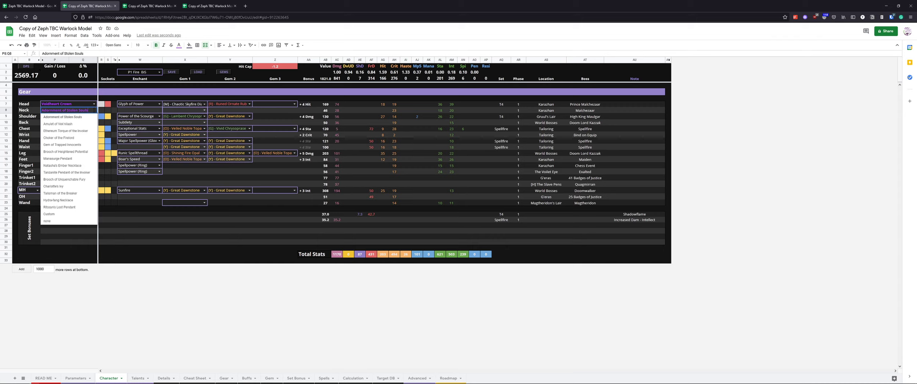
{"action": "left_click", "coordinate": [72, 185]}
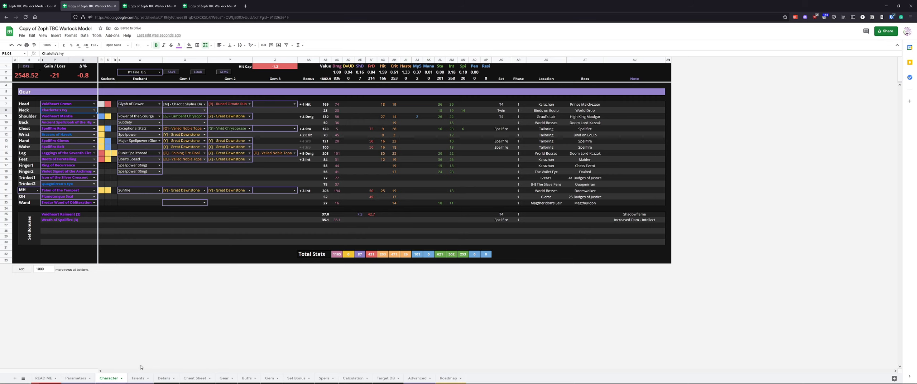
Select the Shadow parameter preset on the Parameters sheet and load it
{"action": "left_click", "coordinate": [68, 379]}
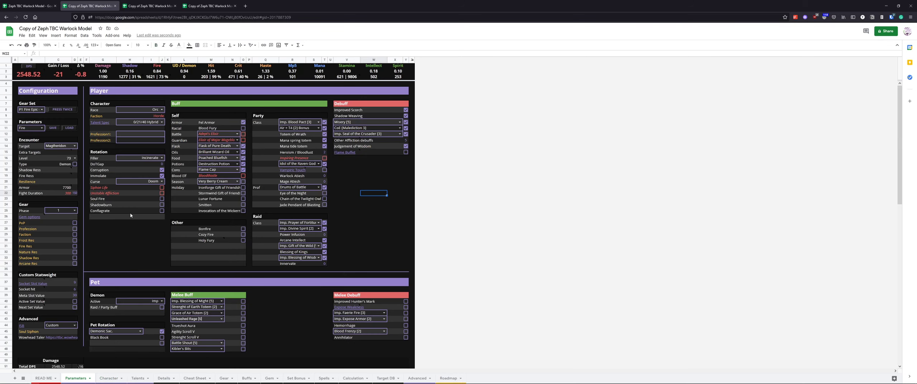
{"action": "left_click", "coordinate": [57, 116]}
{"action": "double_click", "coordinate": [39, 128]}
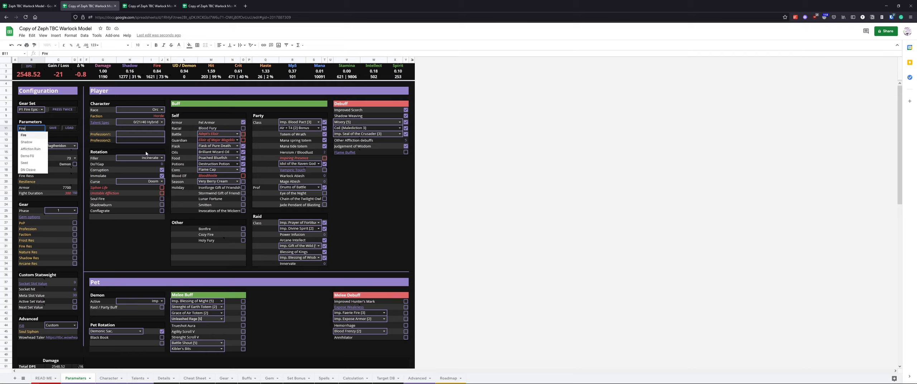
{"action": "left_click", "coordinate": [27, 143]}
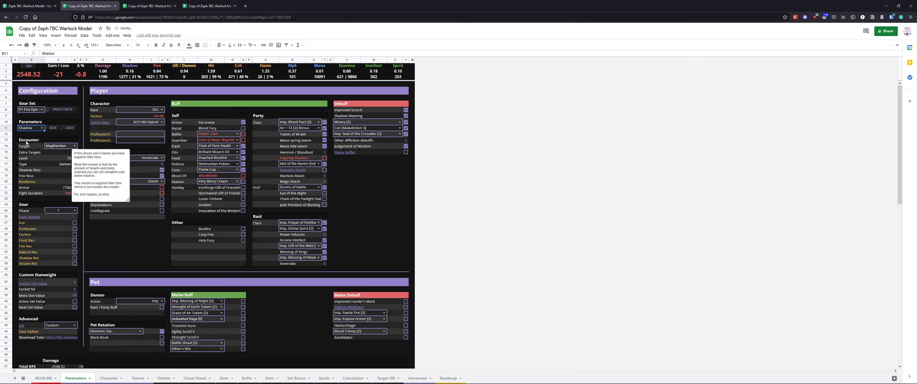
{"action": "left_click", "coordinate": [72, 128]}
{"action": "left_click", "coordinate": [123, 239]}
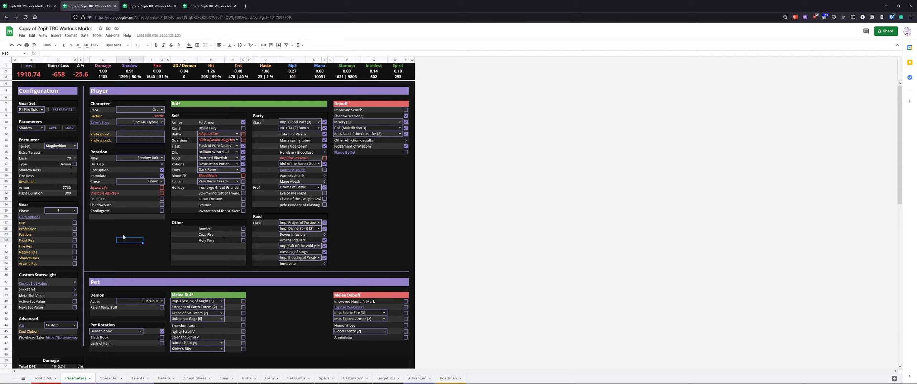
Inspect the loaded filler spell and the Dark Rune consumable settings
{"action": "left_click", "coordinate": [138, 160]}
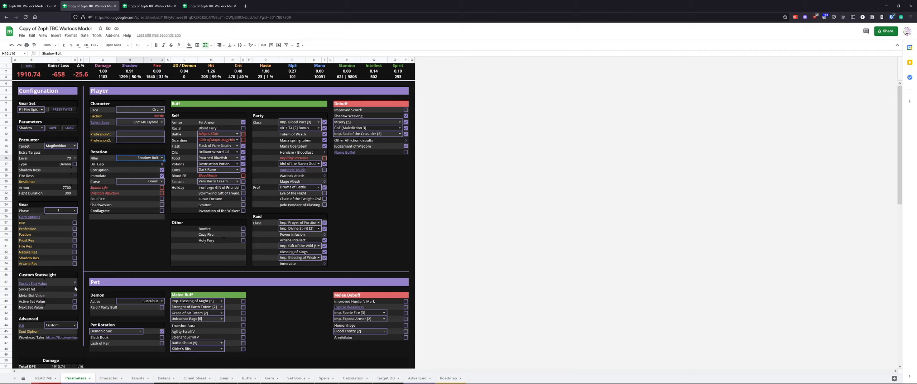
{"action": "left_click", "coordinate": [210, 171]}
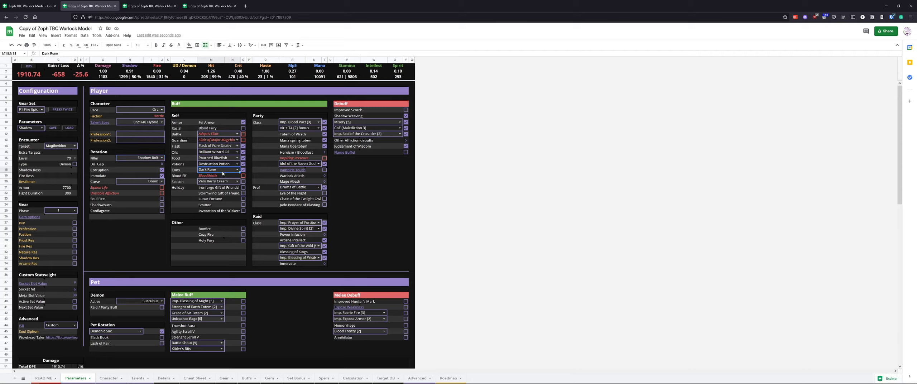
{"action": "left_click", "coordinate": [237, 169]}
{"action": "left_click", "coordinate": [395, 199]}
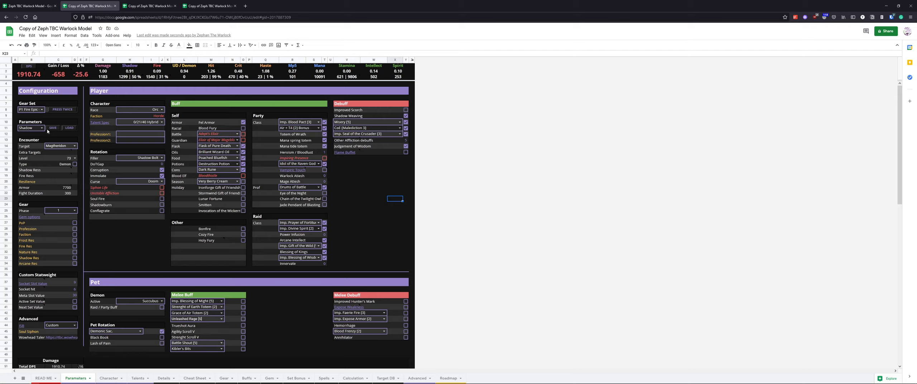
Enter Test as the parameter set name
{"action": "left_click", "coordinate": [31, 128]}
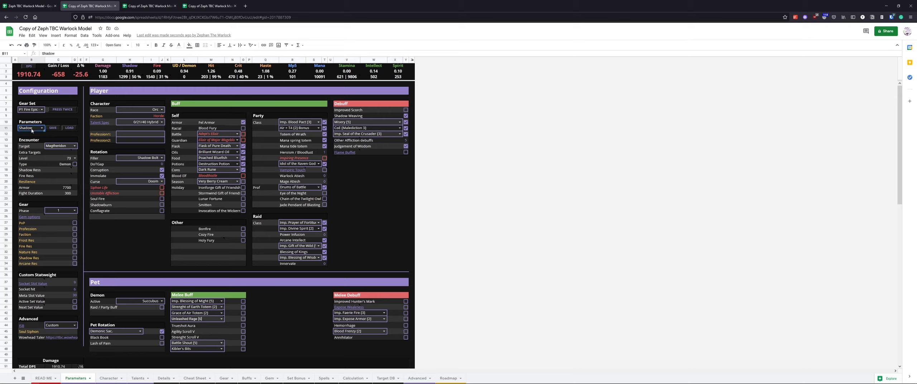
{"action": "type", "text": "Test"}
{"action": "key", "text": "Return"}
Untick Corruption and Immolate in the rotation and save the changes to the Test parameter set
{"action": "left_click", "coordinate": [161, 171]}
{"action": "left_click", "coordinate": [162, 171]}
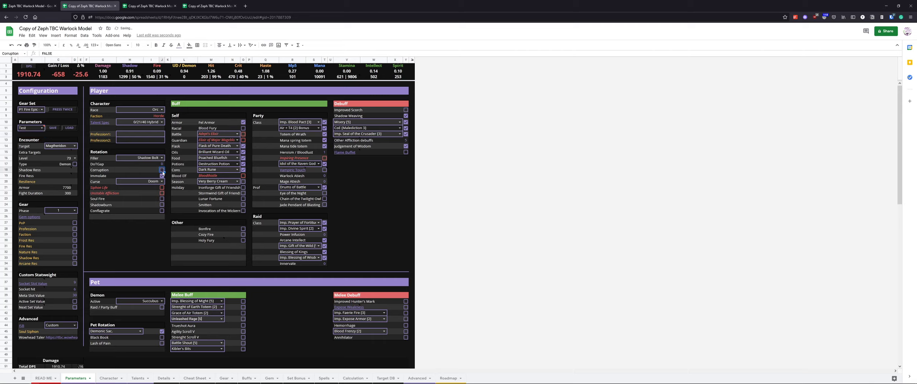
{"action": "left_click", "coordinate": [162, 176]}
{"action": "left_click", "coordinate": [162, 176]}
{"action": "left_click", "coordinate": [116, 170]}
{"action": "left_click", "coordinate": [53, 129]}
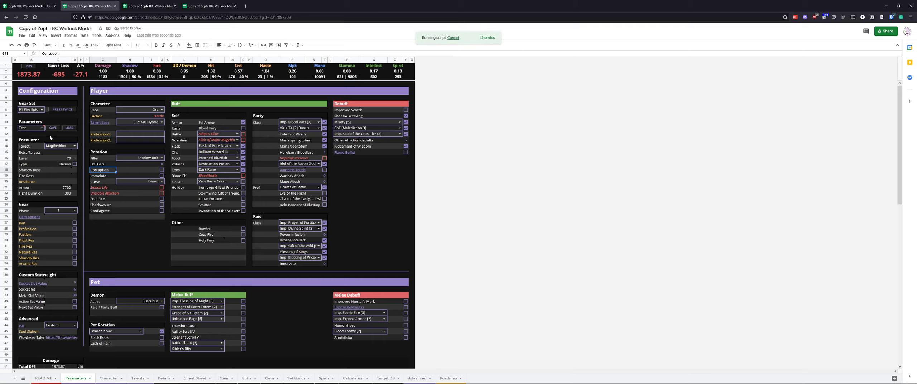
Select and load the Shadow parameter preset for comparison
{"action": "left_click", "coordinate": [41, 128]}
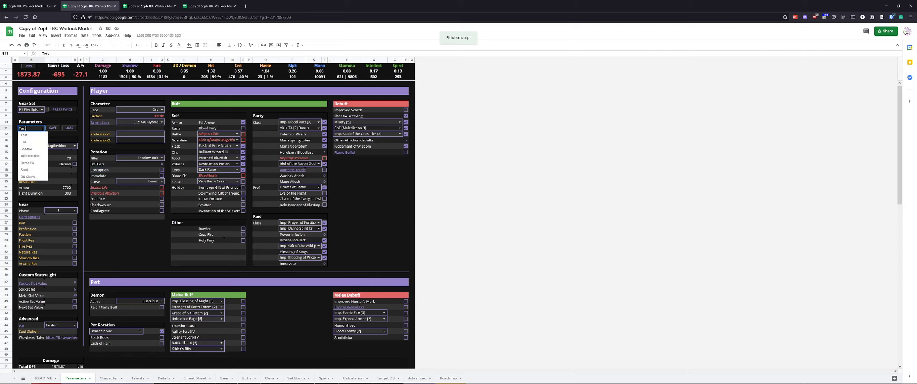
{"action": "left_click", "coordinate": [31, 149]}
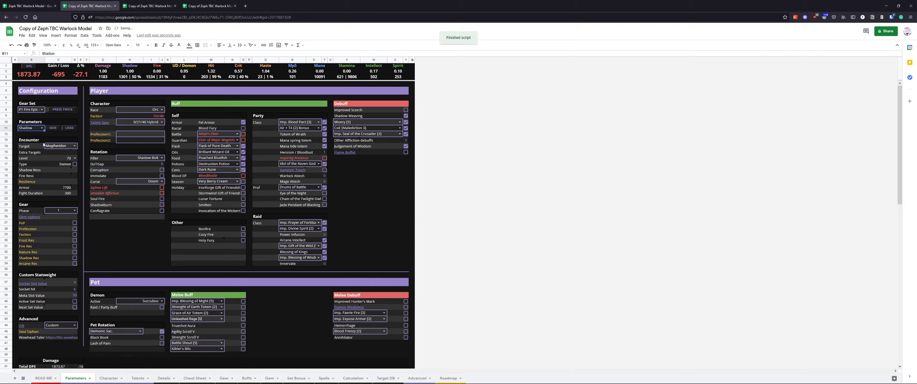
{"action": "left_click", "coordinate": [69, 129]}
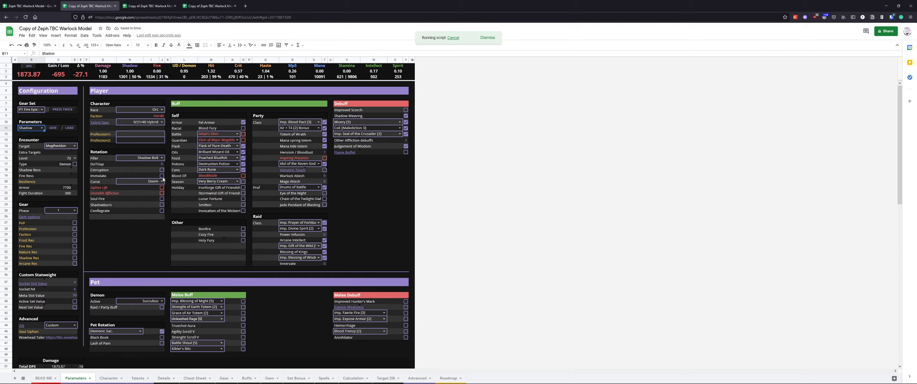
Select and load the Test parameter set again
{"action": "left_click", "coordinate": [42, 128]}
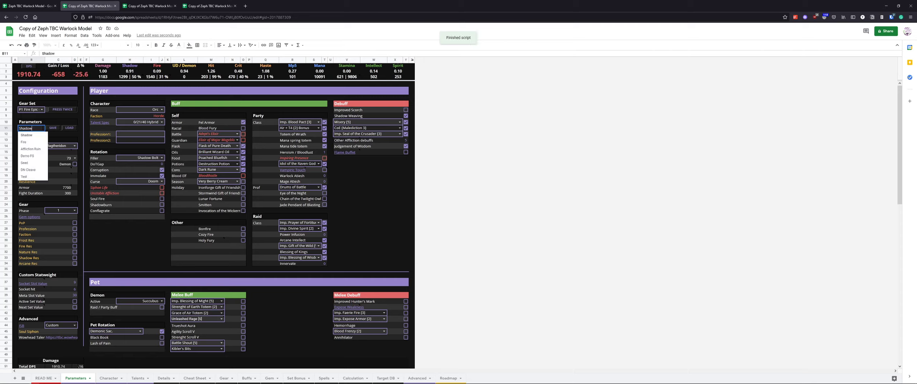
{"action": "left_click", "coordinate": [29, 176]}
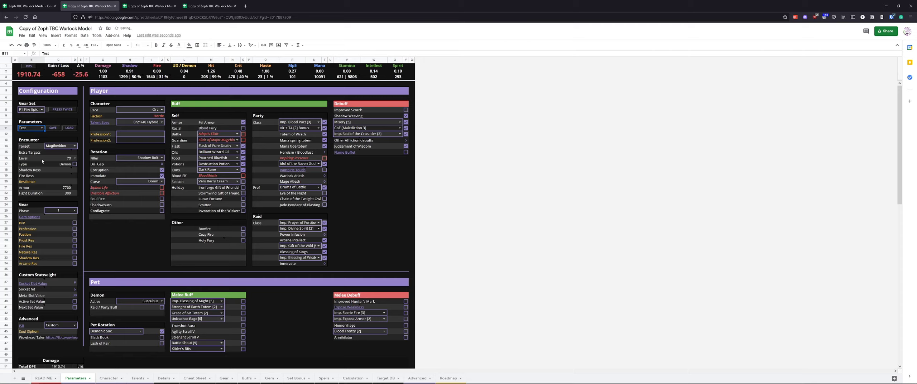
{"action": "left_click", "coordinate": [69, 128]}
{"action": "left_click", "coordinate": [130, 257]}
{"action": "left_click", "coordinate": [42, 114]}
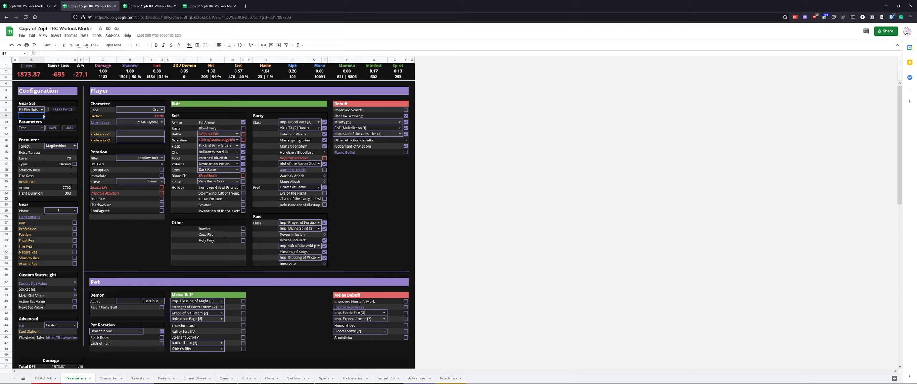
{"action": "left_click", "coordinate": [28, 111]}
{"action": "left_click_drag", "start_coordinate": [29, 73], "coordinate": [85, 79]}
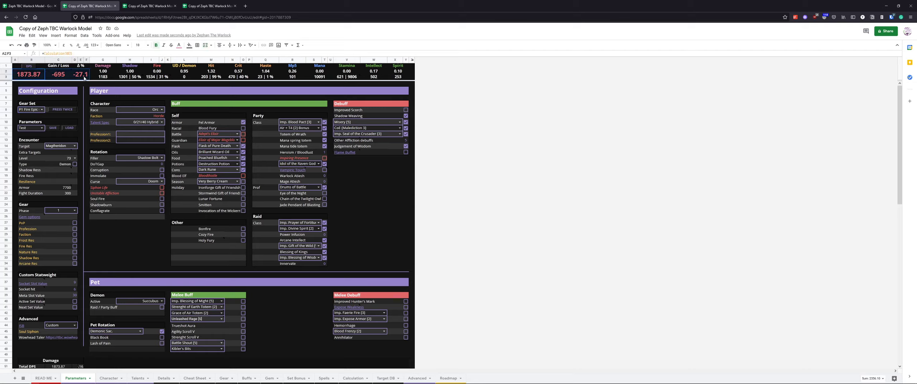
{"action": "left_click", "coordinate": [367, 214]}
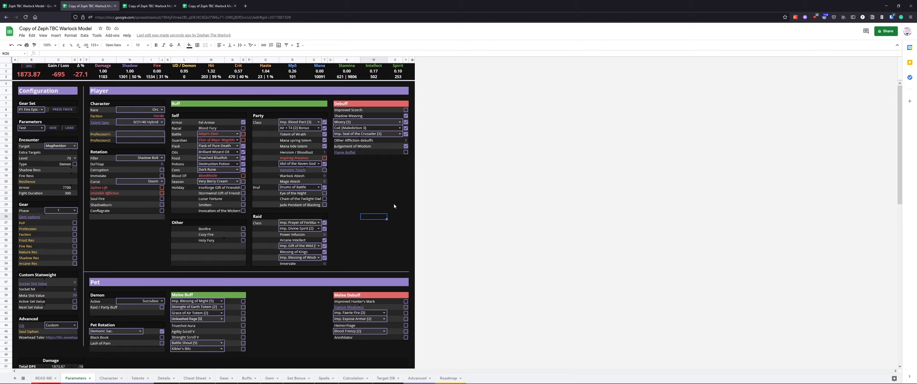
Examine the Encounter settings block and the note on the extra targets field
{"action": "left_click", "coordinate": [139, 244]}
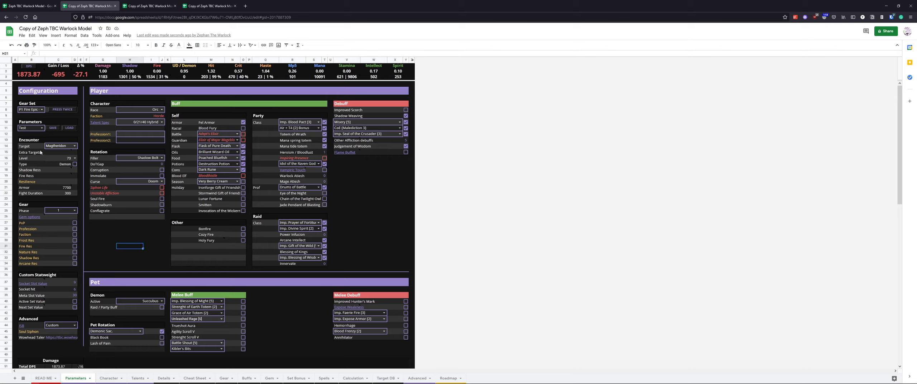
{"action": "left_click_drag", "start_coordinate": [28, 141], "coordinate": [70, 196]}
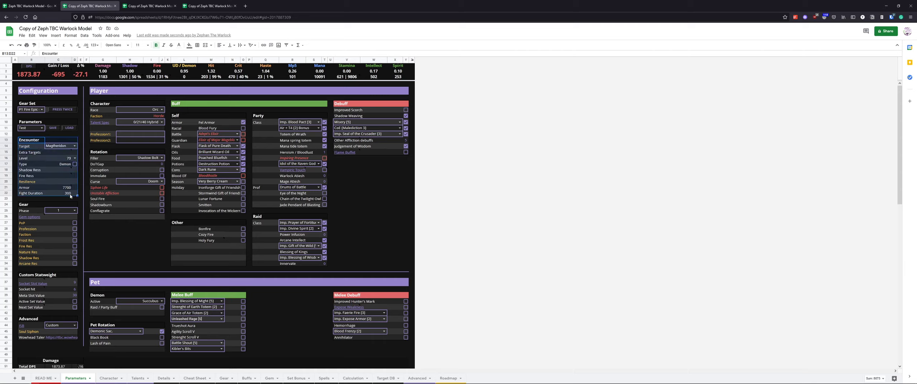
{"action": "left_click", "coordinate": [58, 153]}
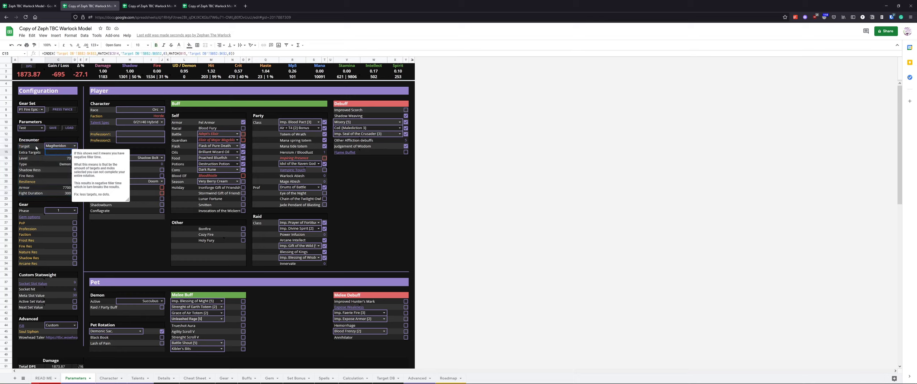
Change the encounter target to Player and inspect the level field
{"action": "left_click", "coordinate": [74, 146]}
{"action": "left_click", "coordinate": [75, 146]}
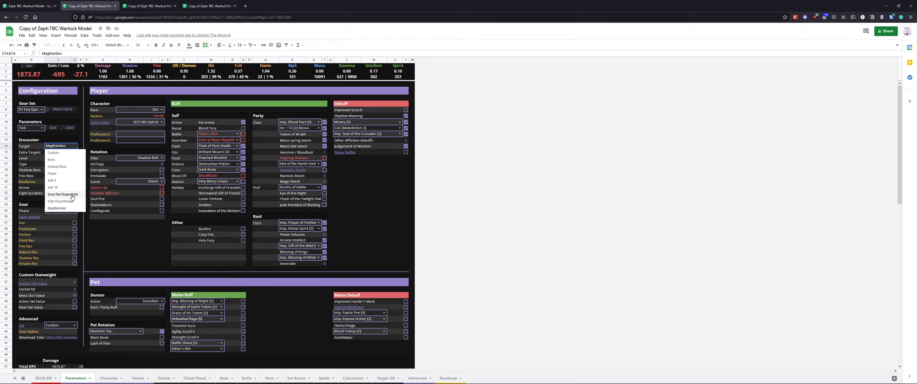
{"action": "left_click", "coordinate": [67, 174]}
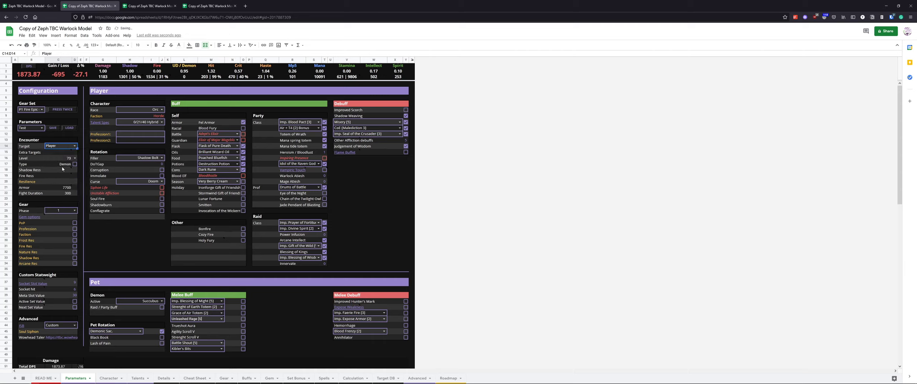
{"action": "left_click", "coordinate": [39, 160]}
{"action": "left_click_drag", "start_coordinate": [40, 162], "coordinate": [69, 161]}
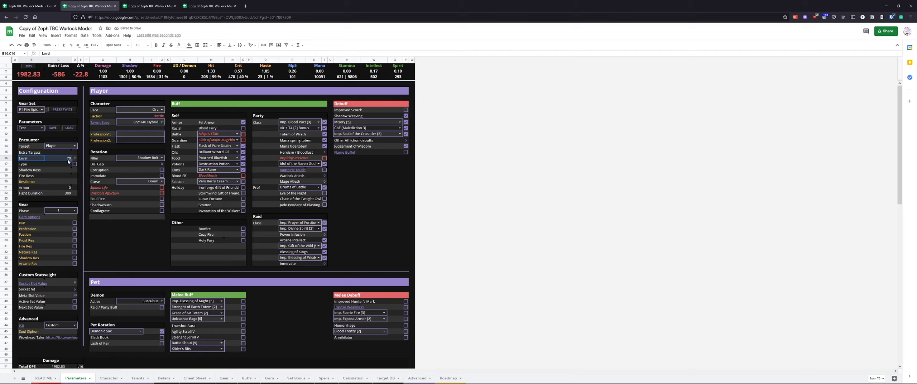
{"action": "left_click", "coordinate": [30, 193]}
Try Gruul the Dragonkiller and then Magtheridon as the encounter target
{"action": "left_click", "coordinate": [75, 145]}
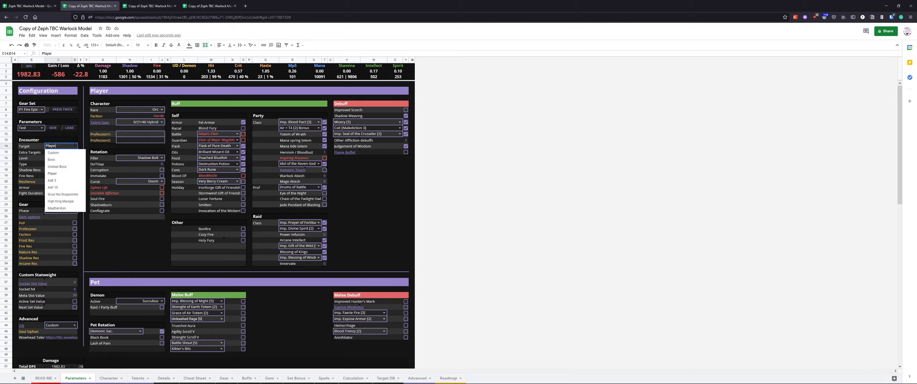
{"action": "left_click", "coordinate": [63, 194]}
{"action": "left_click", "coordinate": [73, 165]}
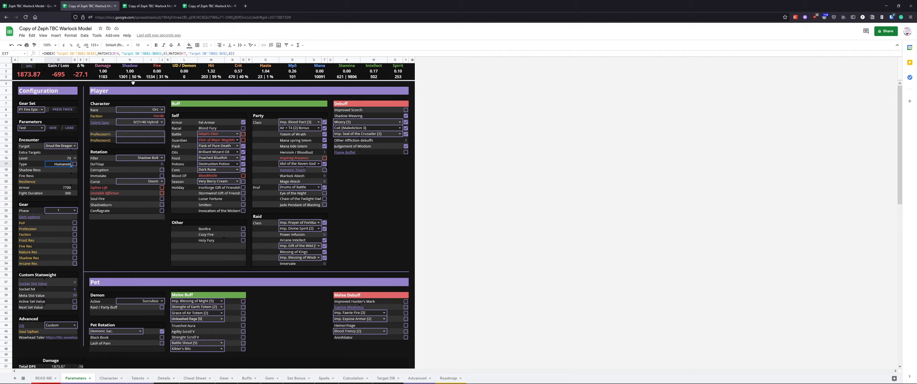
{"action": "left_click", "coordinate": [76, 146]}
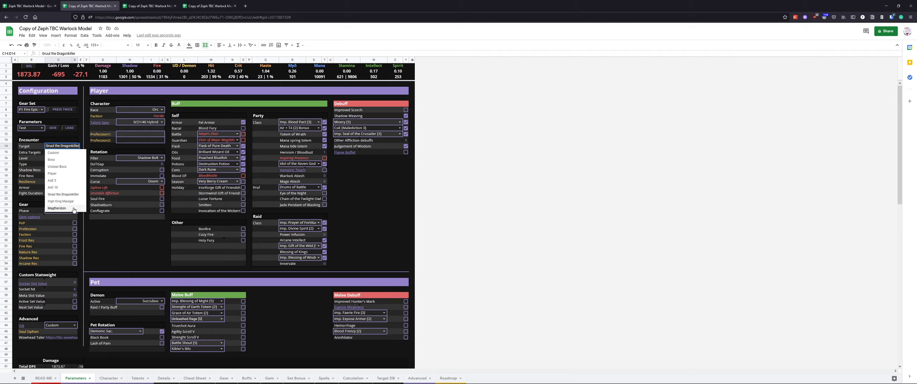
{"action": "left_click", "coordinate": [57, 208]}
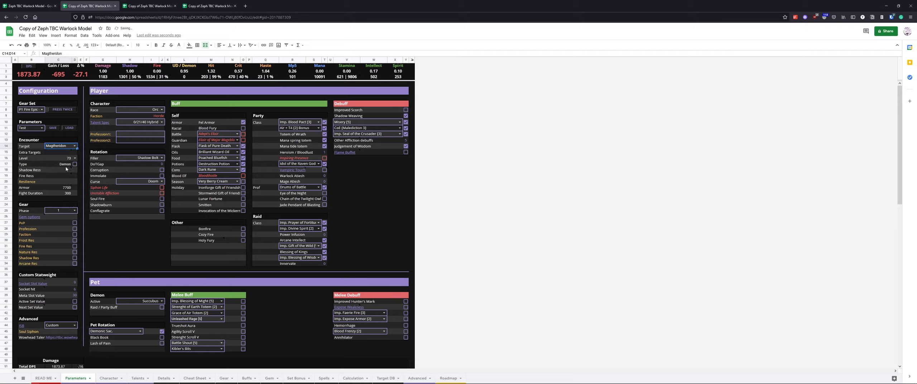
Set the encounter target to AoE 5
{"action": "left_click", "coordinate": [184, 71]}
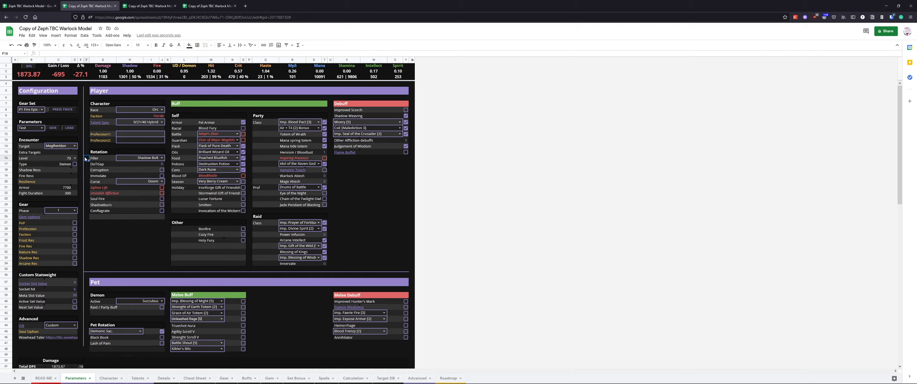
{"action": "left_click", "coordinate": [68, 153]}
{"action": "left_click", "coordinate": [74, 146]}
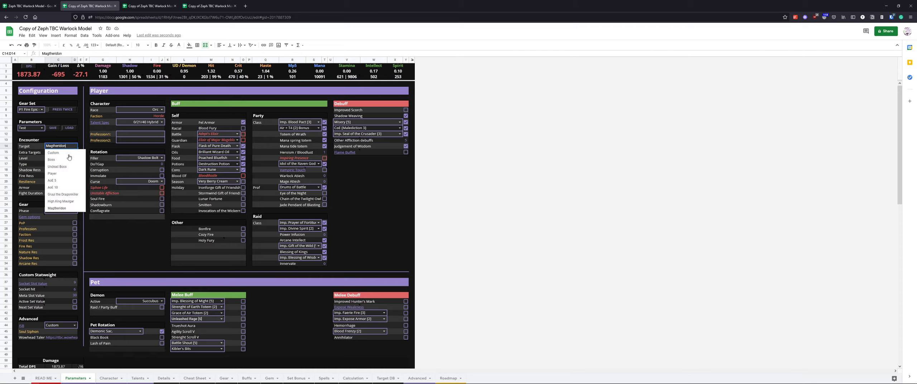
{"action": "left_click", "coordinate": [61, 181]}
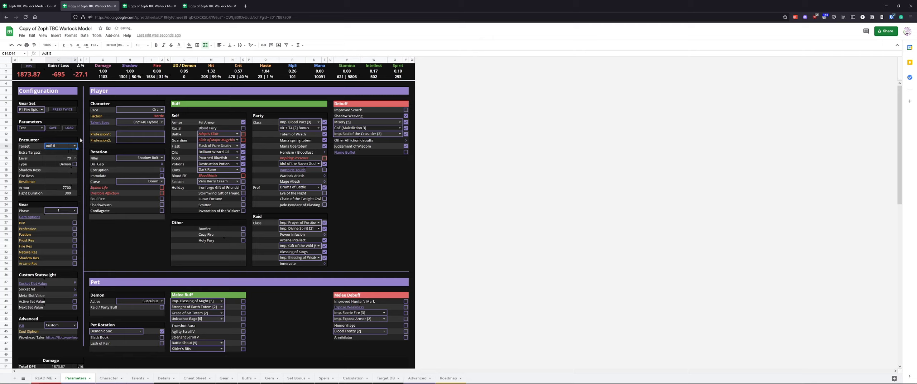
Review the boss list on the Target DB sheet and return to Parameters
{"action": "left_click", "coordinate": [388, 379]}
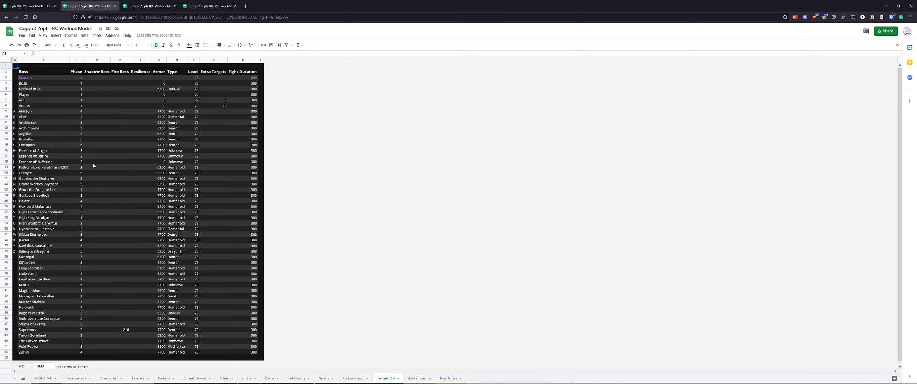
{"action": "left_click", "coordinate": [79, 379]}
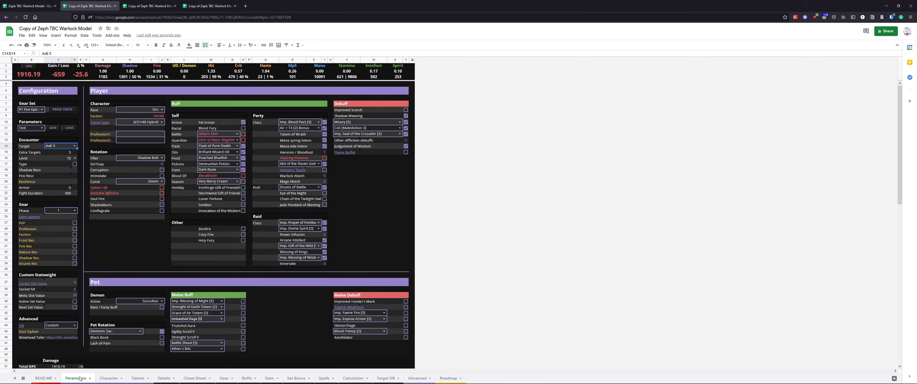
Set the encounter target to Gruul the Dragonkiller and enter 1 extra target
{"action": "left_click", "coordinate": [74, 146]}
{"action": "left_click", "coordinate": [63, 194]}
{"action": "left_click", "coordinate": [75, 153]}
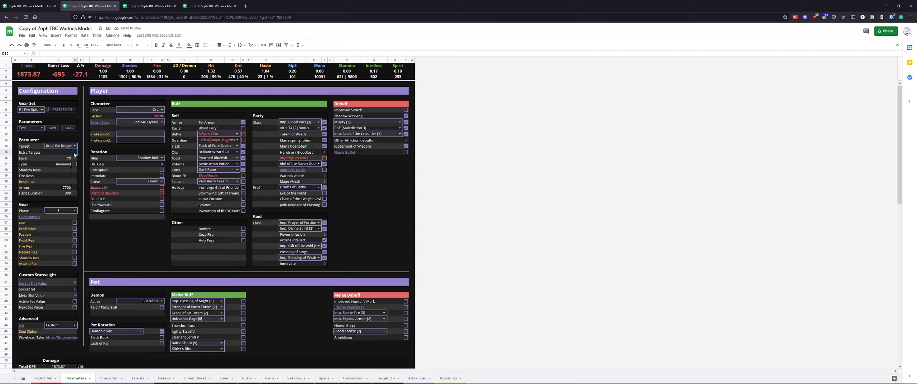
{"action": "double_click", "coordinate": [55, 147]}
{"action": "key", "text": "Return"}
{"action": "type", "text": "1"}
{"action": "key", "text": "Tab"}
{"action": "mouse_move", "coordinate": [74, 152]}
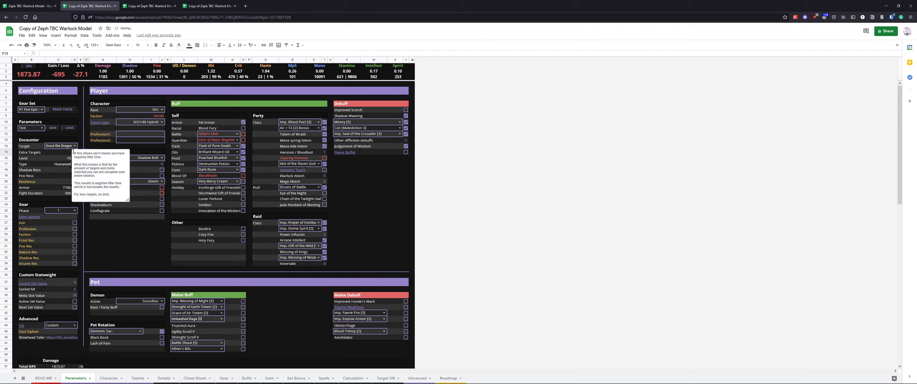
Re-tick Corruption and Immolate in the rotation
{"action": "left_click", "coordinate": [87, 134]}
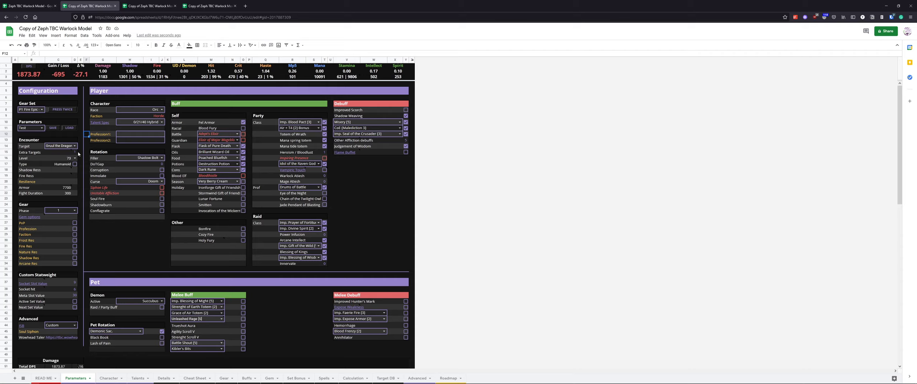
{"action": "left_click", "coordinate": [162, 170]}
{"action": "left_click", "coordinate": [162, 176]}
Switch the encounter target to AoE 5
{"action": "left_click", "coordinate": [75, 145]}
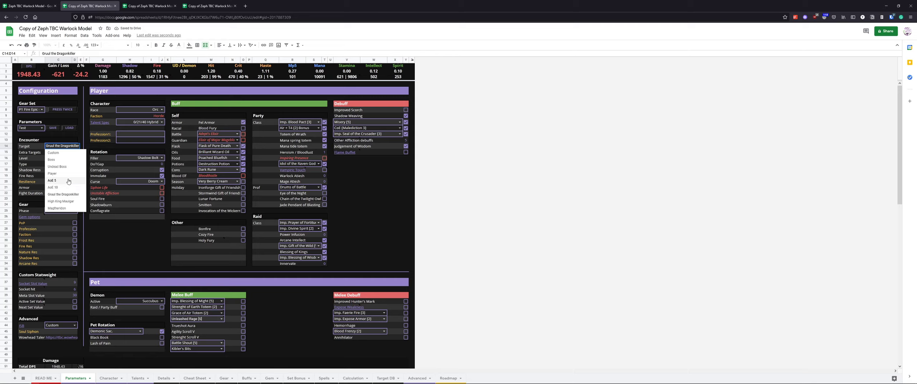
{"action": "left_click", "coordinate": [75, 153]}
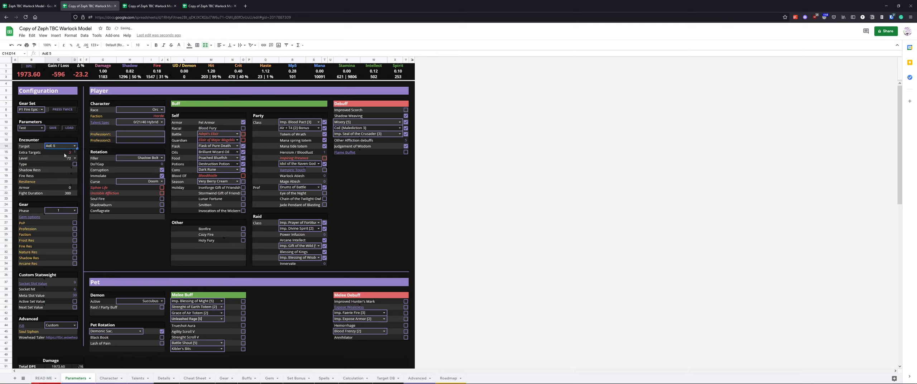
{"action": "mouse_move", "coordinate": [67, 156]}
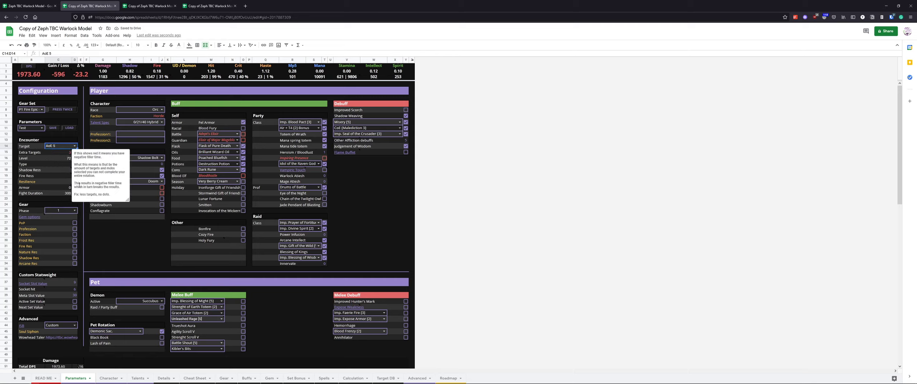
Inspect the extra targets field and the encounter values below it
{"action": "left_click_drag", "start_coordinate": [98, 236], "coordinate": [98, 240]}
{"action": "left_click", "coordinate": [59, 152]}
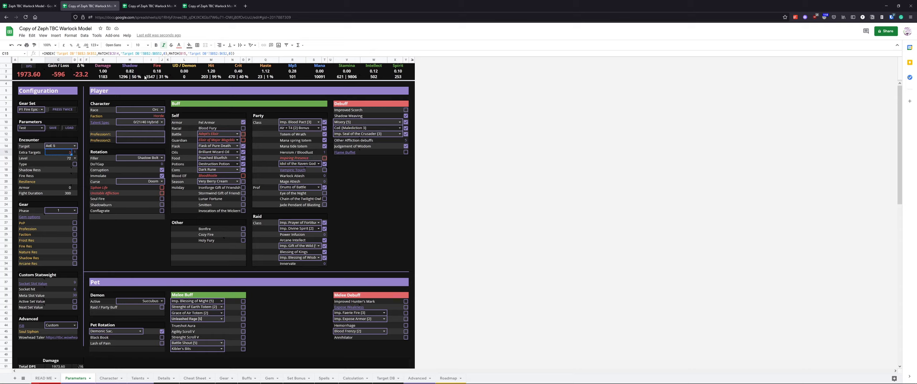
{"action": "mouse_move", "coordinate": [69, 156]}
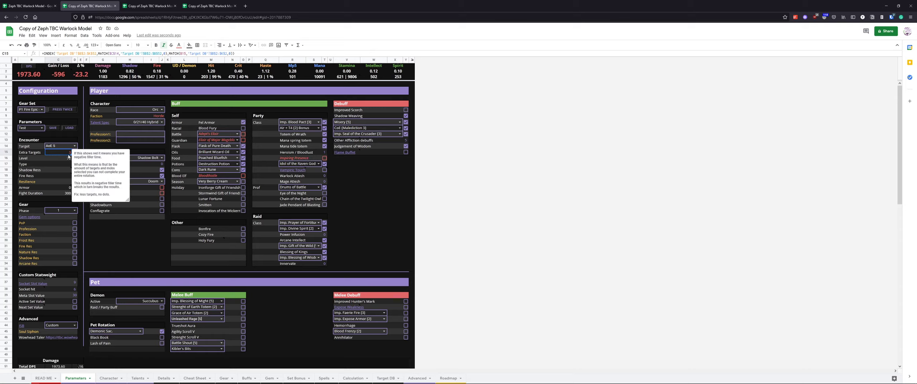
{"action": "left_click_drag", "start_coordinate": [66, 157], "coordinate": [69, 193]}
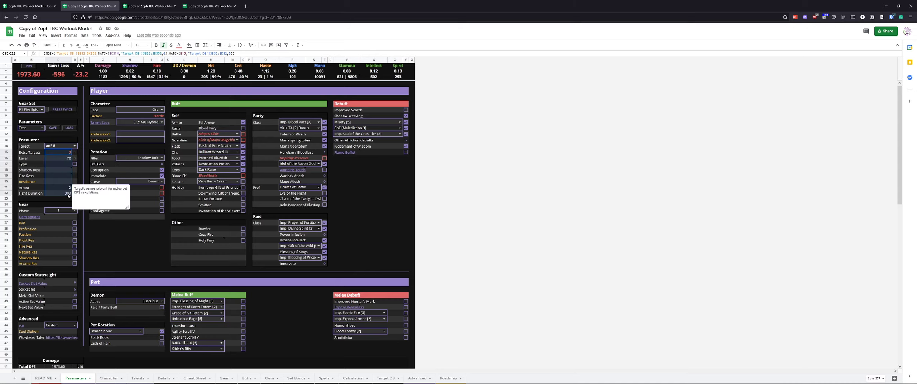
{"action": "left_click_drag", "start_coordinate": [75, 153], "coordinate": [77, 194]}
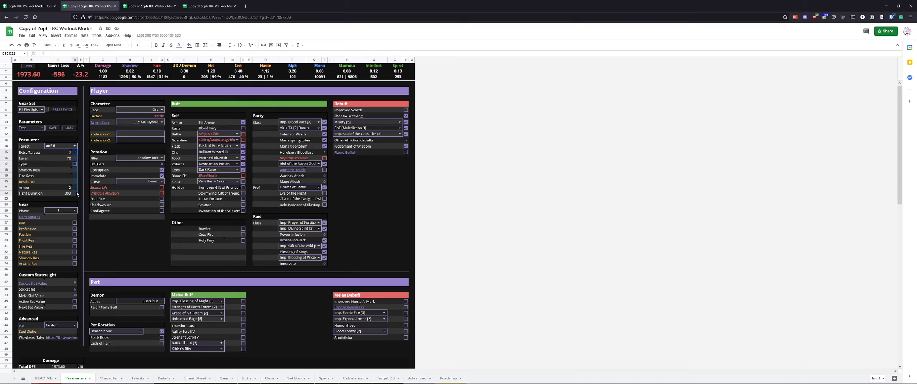
{"action": "left_click", "coordinate": [81, 165]}
{"action": "left_click", "coordinate": [74, 164]}
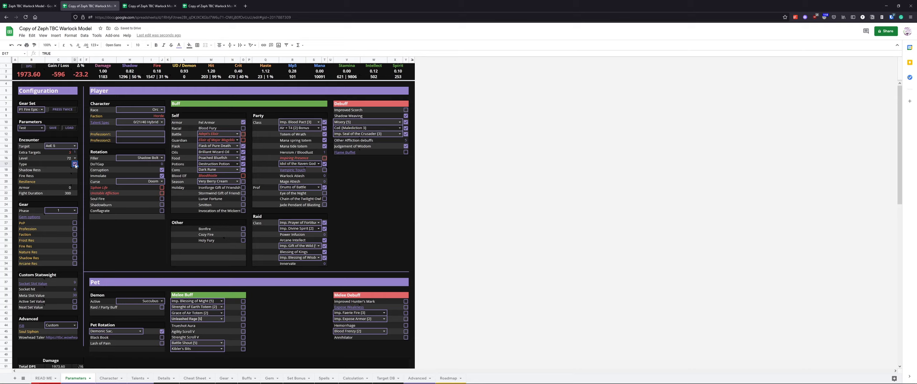
{"action": "left_click", "coordinate": [186, 71]}
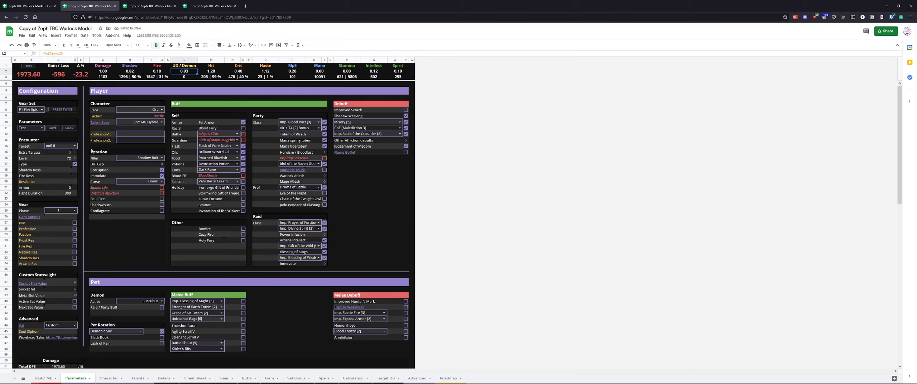
{"action": "left_click", "coordinate": [75, 164]}
Set the encounter level to 70
{"action": "left_click", "coordinate": [75, 158]}
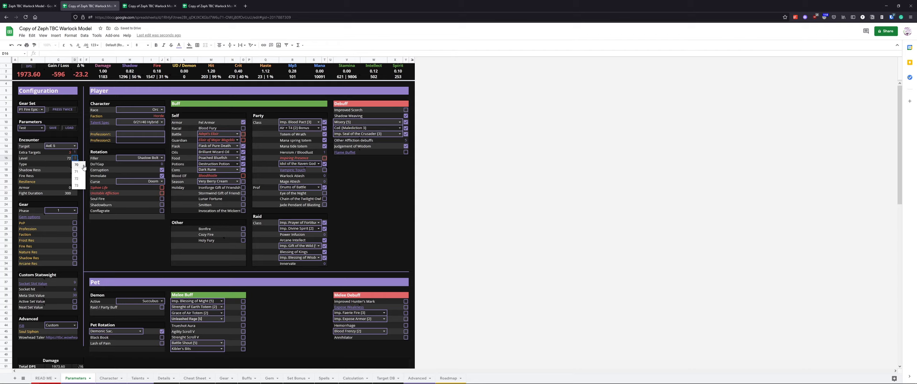
{"action": "left_click", "coordinate": [78, 165]}
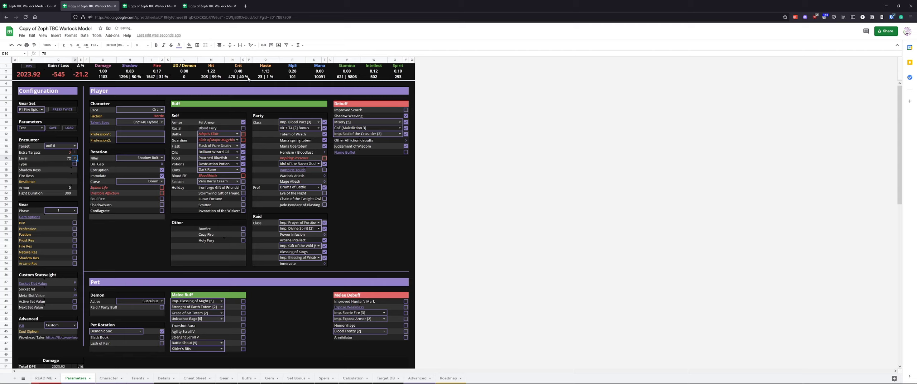
{"action": "left_click", "coordinate": [75, 158]}
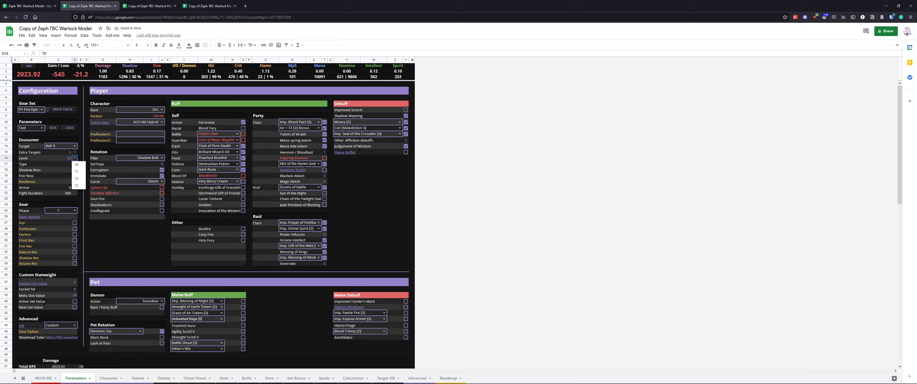
{"action": "left_click", "coordinate": [82, 155]}
Clear the encounter fields below the target and undo the deletion
{"action": "left_click_drag", "start_coordinate": [76, 152], "coordinate": [75, 193]}
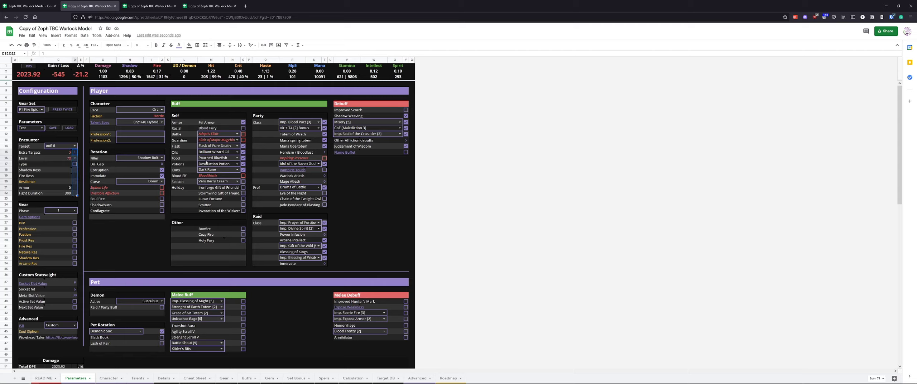
{"action": "key", "text": "Delete"}
{"action": "key", "text": "ctrl+z"}
{"action": "key", "text": "ctrl+z"}
{"action": "key", "text": "ctrl+z"}
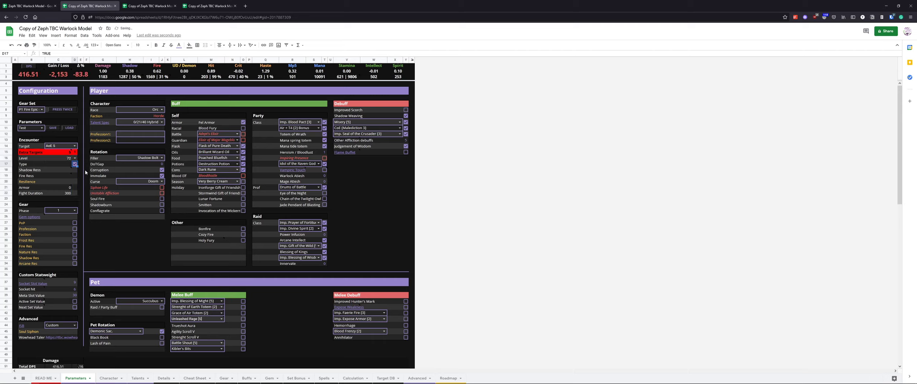
{"action": "key", "text": "ctrl+z"}
Clear the extra targets value in the encounter settings
{"action": "left_click", "coordinate": [76, 152]}
{"action": "left_click", "coordinate": [74, 146]}
{"action": "left_click", "coordinate": [86, 135]}
{"action": "left_click", "coordinate": [75, 152]}
{"action": "key", "text": "Delete"}
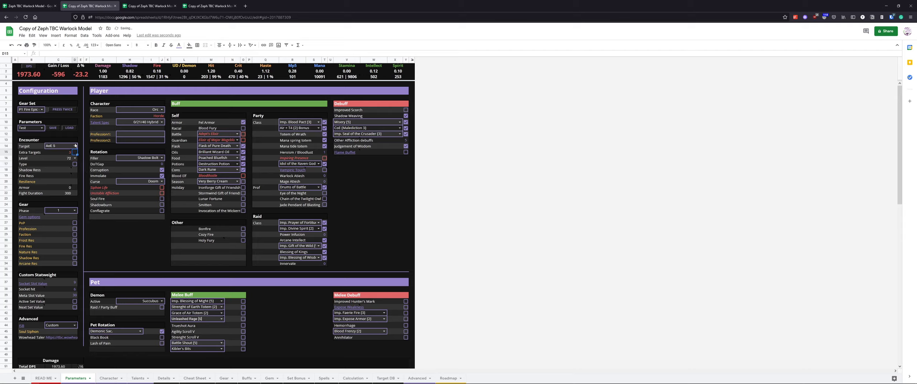
Switch the encounter target to Gruul the Dragonkiller
{"action": "left_click", "coordinate": [75, 145]}
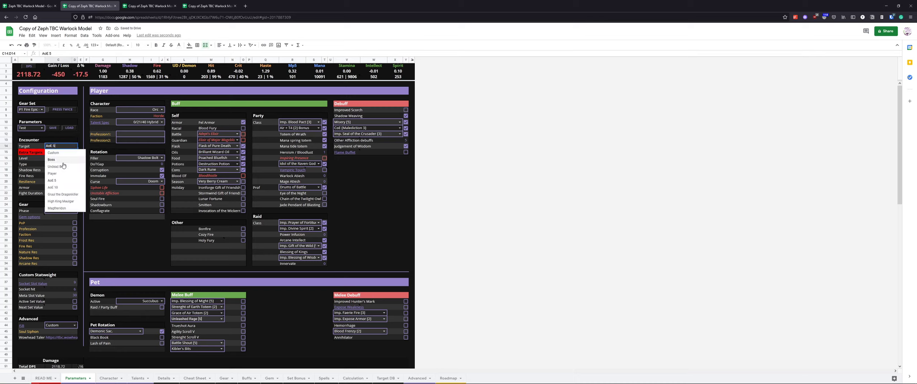
{"action": "left_click", "coordinate": [64, 194]}
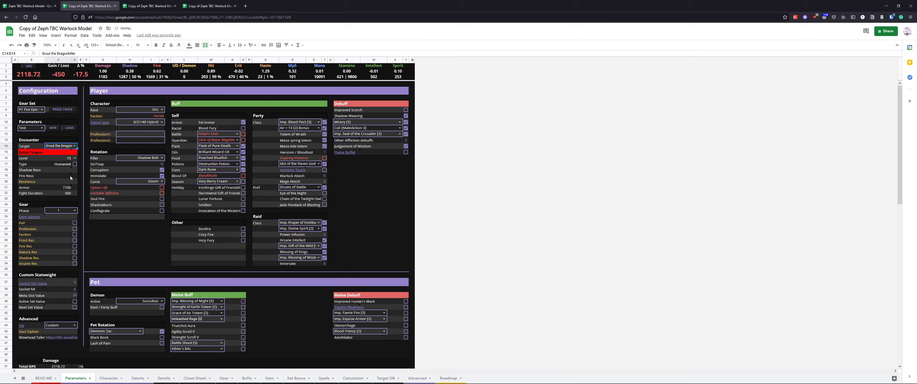
{"action": "left_click", "coordinate": [80, 187]}
Inspect the Gear section's phase options and the gem options link
{"action": "scroll", "coordinate": [79, 193], "scroll_direction": "down", "scroll_amount": 1}
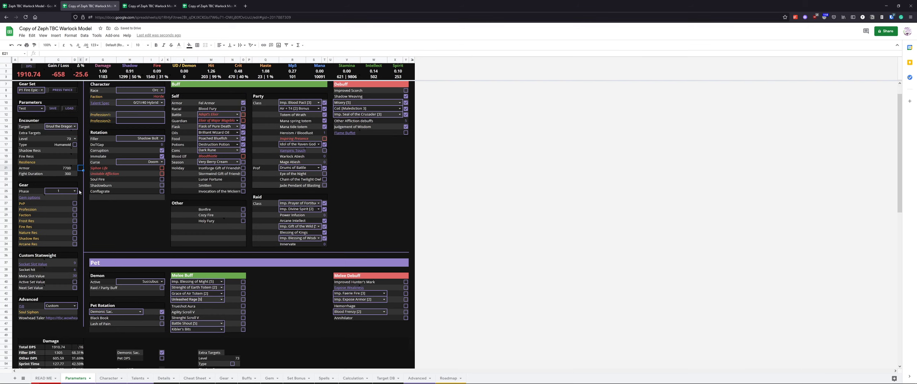
{"action": "scroll", "coordinate": [80, 192], "scroll_direction": "down", "scroll_amount": 1}
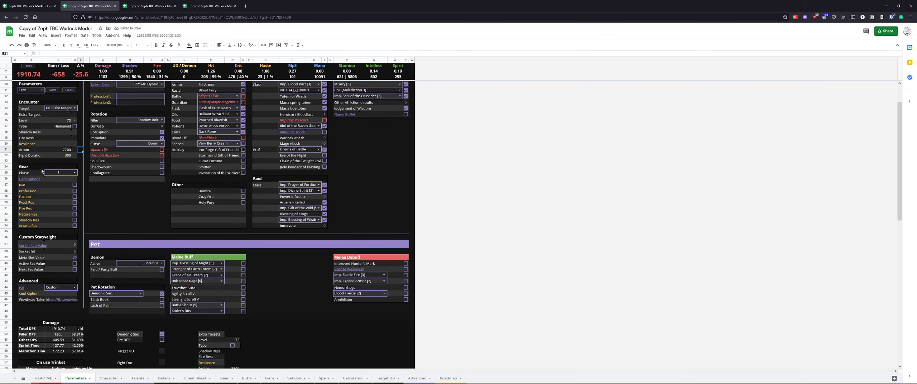
{"action": "left_click_drag", "start_coordinate": [41, 168], "coordinate": [75, 228]}
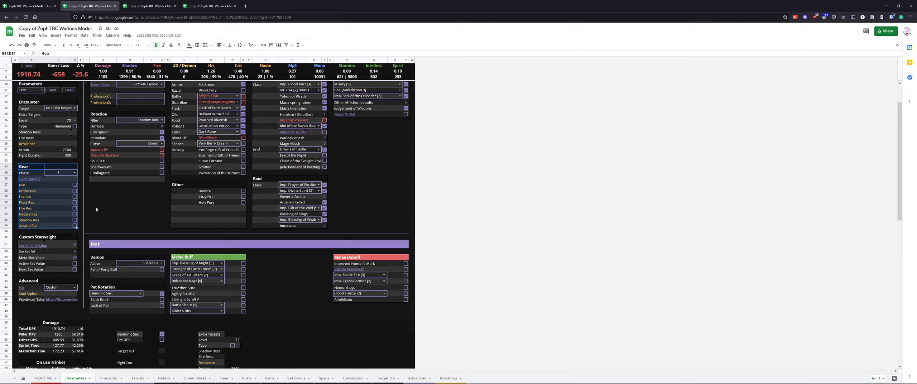
{"action": "left_click", "coordinate": [58, 184]}
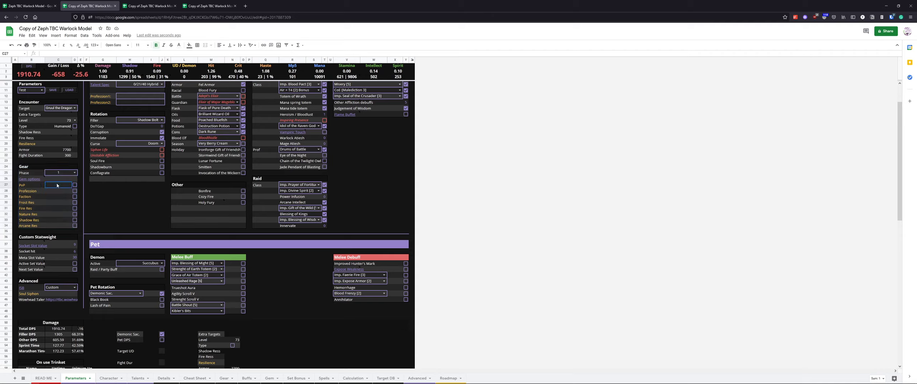
{"action": "left_click", "coordinate": [72, 175]}
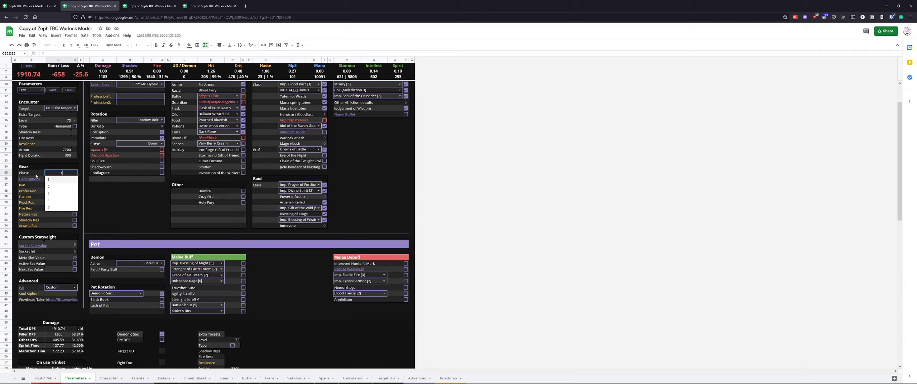
{"action": "left_click", "coordinate": [135, 222]}
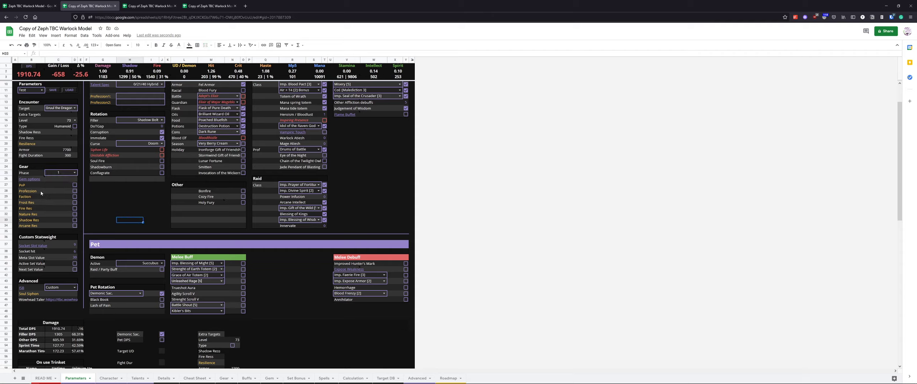
{"action": "mouse_move", "coordinate": [33, 183]}
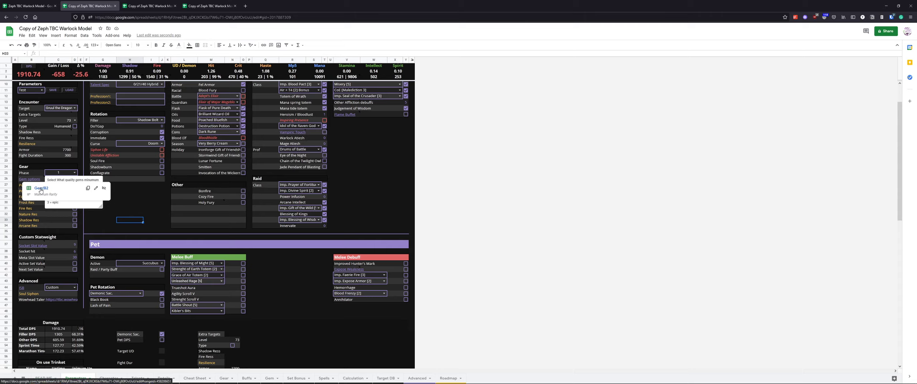
{"action": "left_click", "coordinate": [290, 301]}
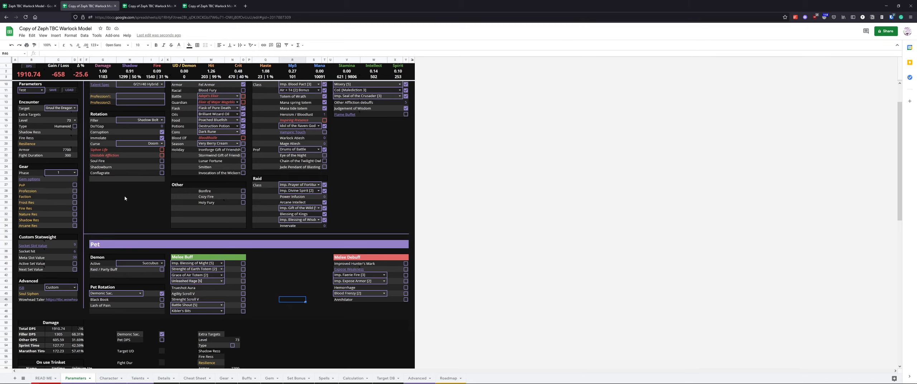
Examine the Custom Statweight fields and the Socket Slot Value note
{"action": "scroll", "coordinate": [105, 208], "scroll_direction": "down", "scroll_amount": 3}
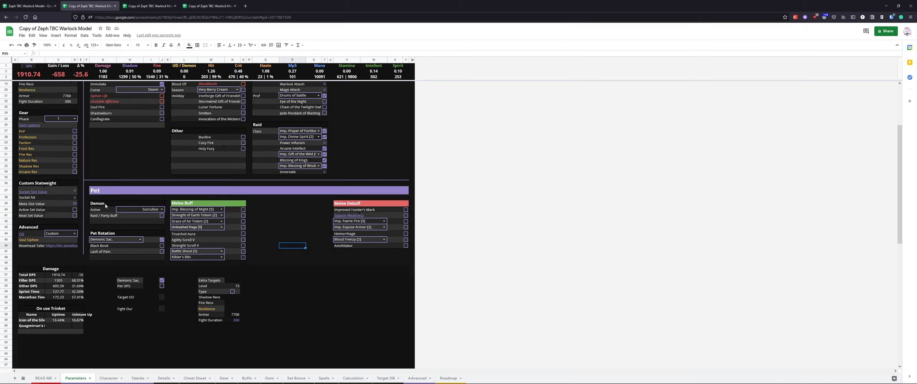
{"action": "left_click_drag", "start_coordinate": [33, 133], "coordinate": [98, 169]}
{"action": "left_click", "coordinate": [100, 167]}
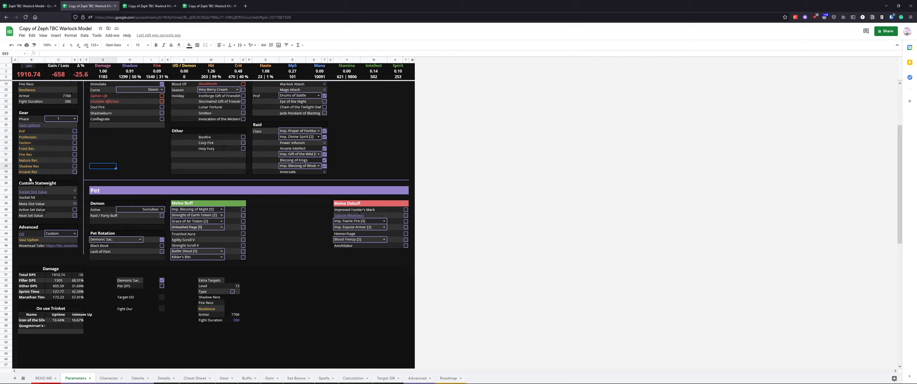
{"action": "left_click", "coordinate": [37, 182]}
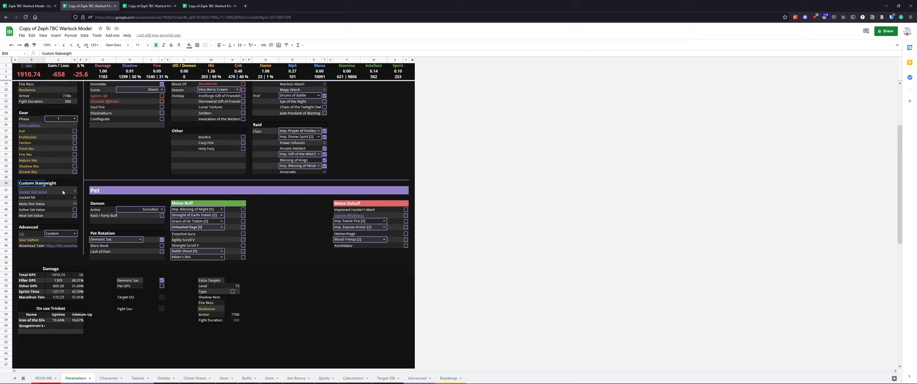
{"action": "left_click", "coordinate": [71, 193]}
{"action": "left_click", "coordinate": [76, 192]}
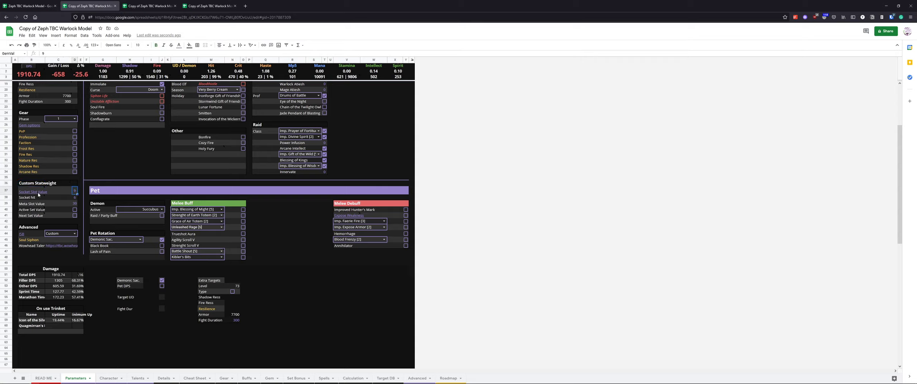
{"action": "mouse_move", "coordinate": [39, 195]}
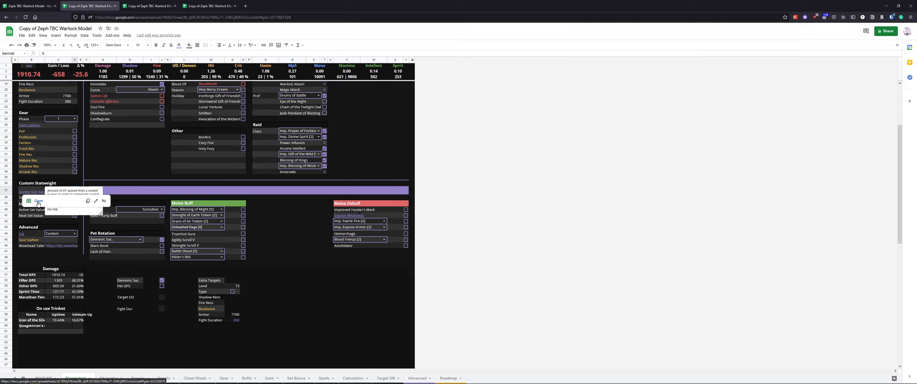
Toggle the Active Set Value and Next Set Value options in the Custom Statweight section
{"action": "left_click", "coordinate": [103, 167]}
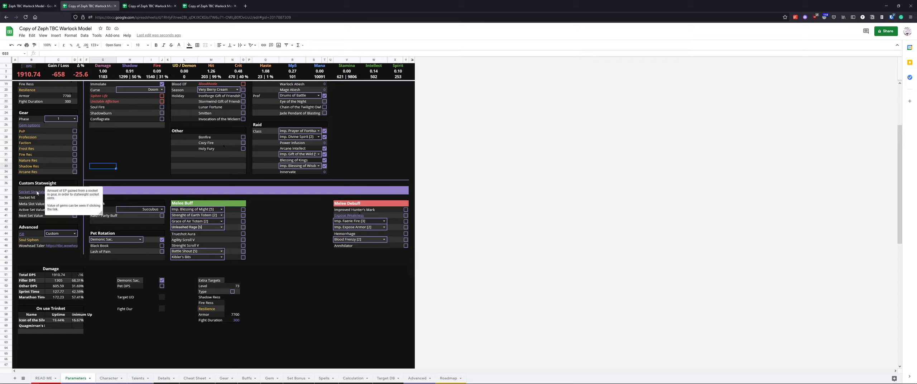
{"action": "left_click", "coordinate": [105, 174]}
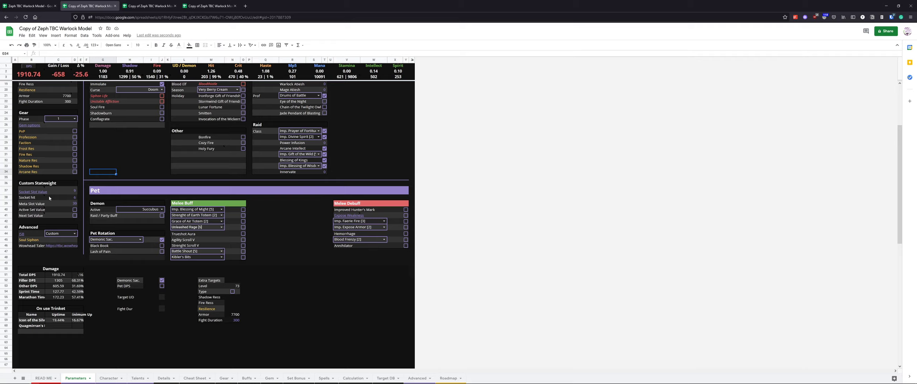
{"action": "left_click", "coordinate": [75, 197]}
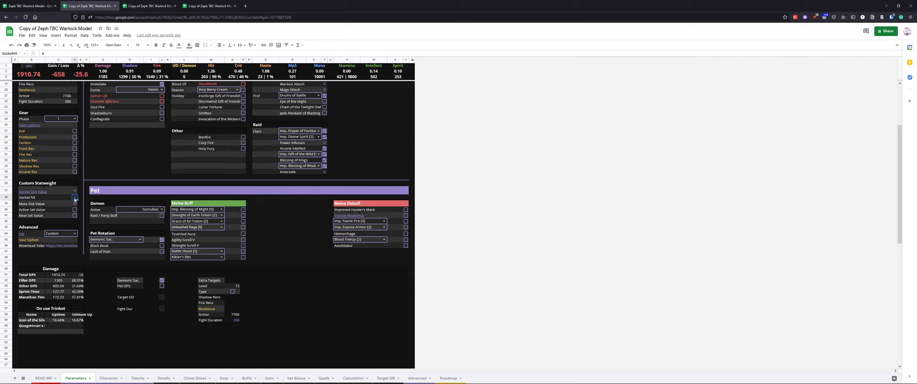
{"action": "left_click", "coordinate": [76, 204]}
{"action": "left_click", "coordinate": [63, 211]}
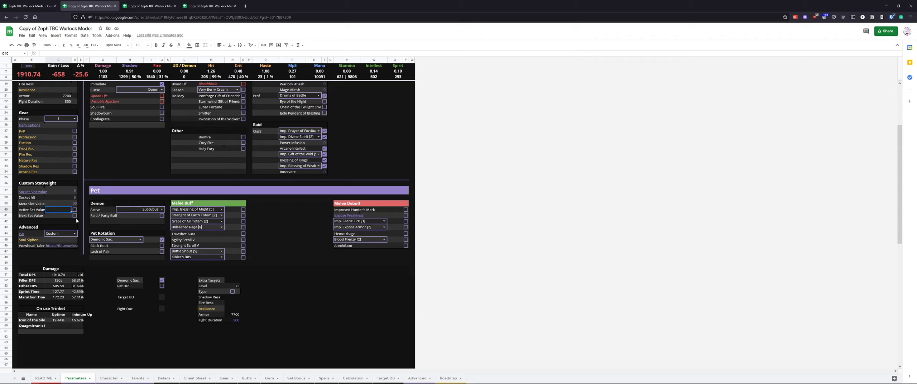
{"action": "left_click", "coordinate": [75, 210]}
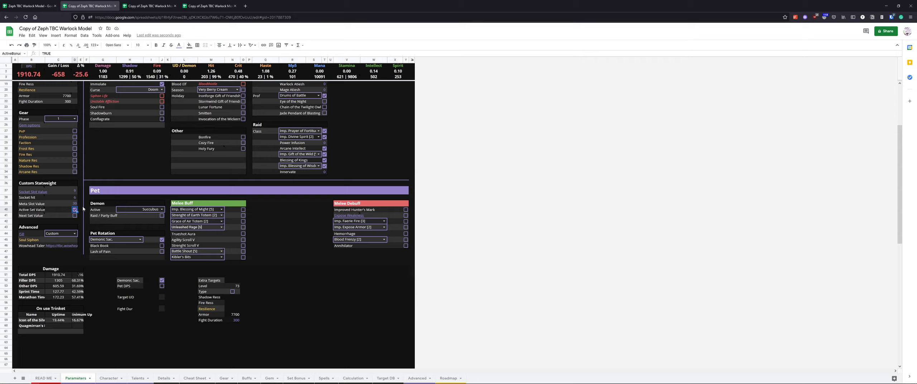
{"action": "left_click", "coordinate": [34, 222]}
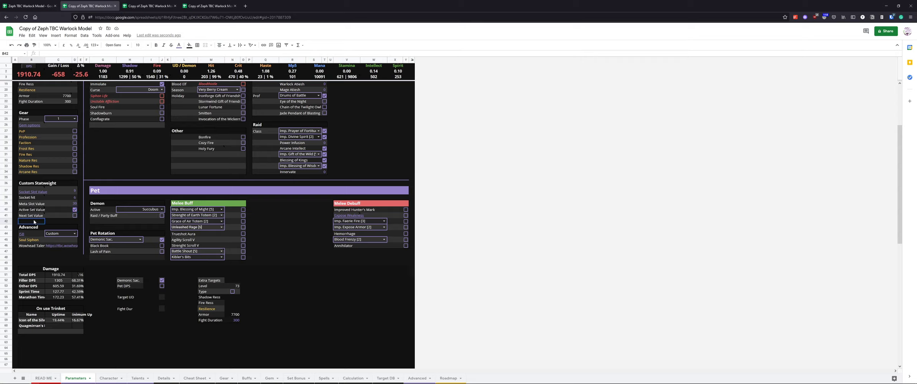
{"action": "left_click", "coordinate": [76, 217]}
{"action": "left_click", "coordinate": [75, 222]}
{"action": "left_click", "coordinate": [71, 212]}
{"action": "left_click", "coordinate": [71, 214]}
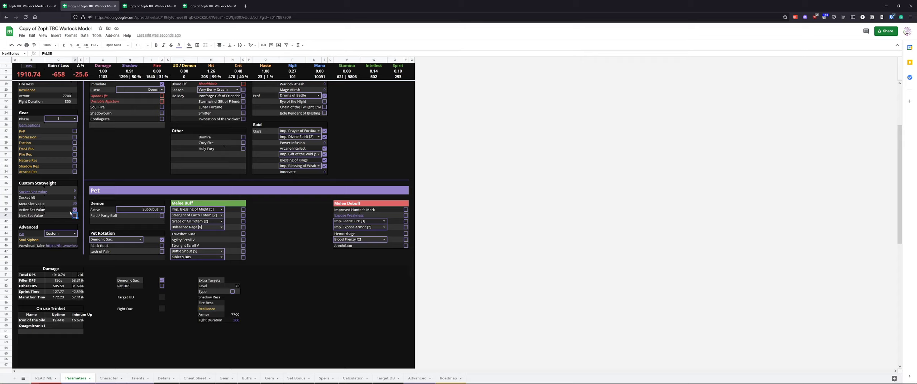
{"action": "left_click", "coordinate": [75, 210]}
Set the Advanced GP option to Self
{"action": "left_click_drag", "start_coordinate": [30, 228], "coordinate": [75, 248]}
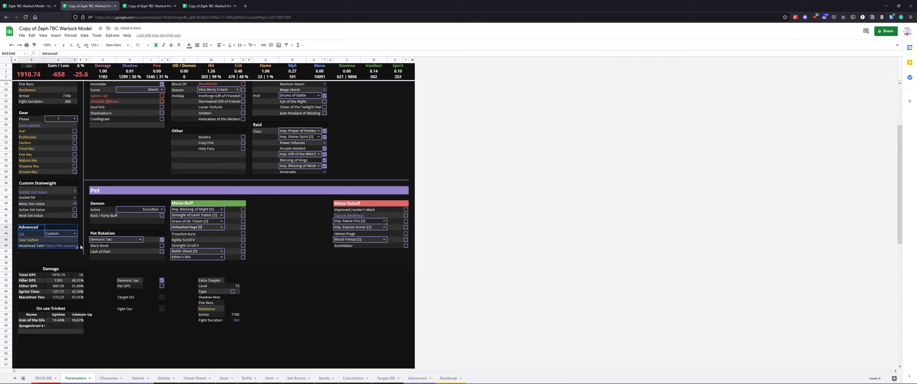
{"action": "left_click", "coordinate": [80, 240]}
{"action": "mouse_move", "coordinate": [75, 235]}
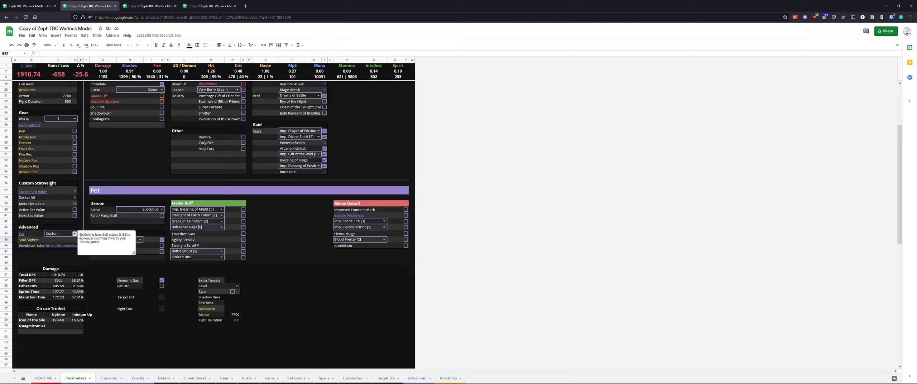
{"action": "left_click", "coordinate": [81, 221]}
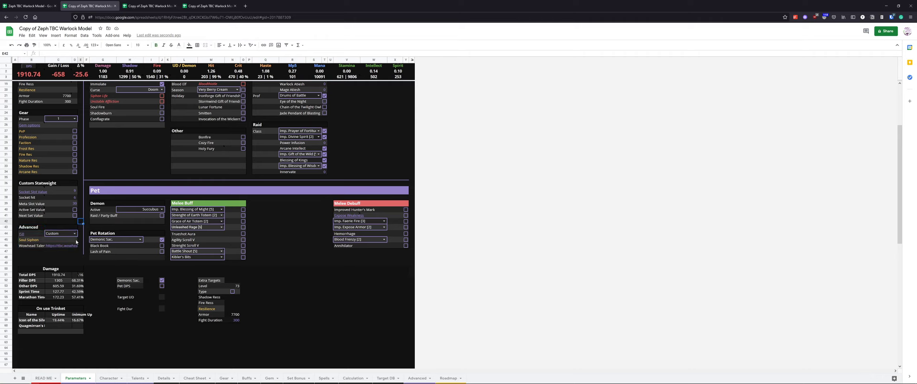
{"action": "left_click", "coordinate": [75, 234]}
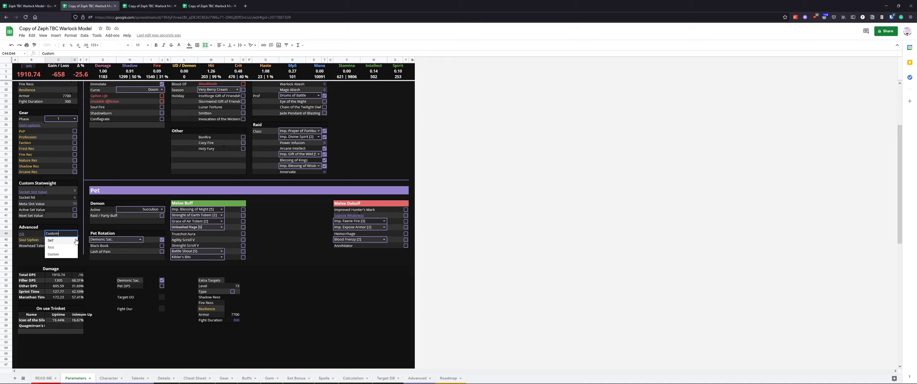
{"action": "left_click", "coordinate": [76, 240]}
{"action": "left_click", "coordinate": [81, 236]}
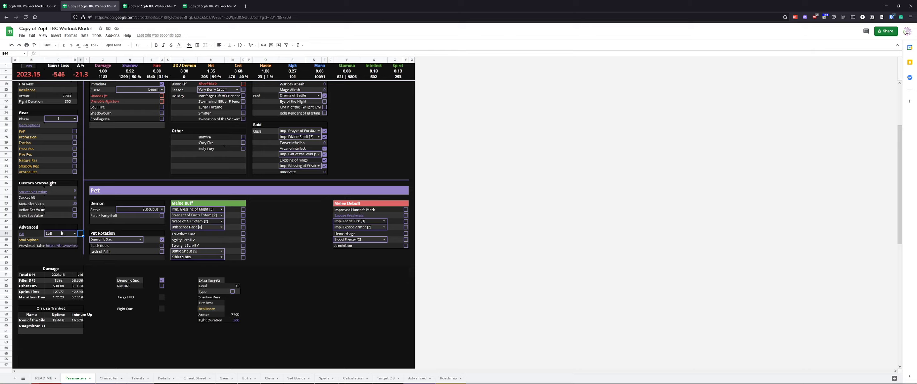
Switch the Advanced GP option to Custom
{"action": "scroll", "coordinate": [140, 235], "scroll_direction": "up", "scroll_amount": 5}
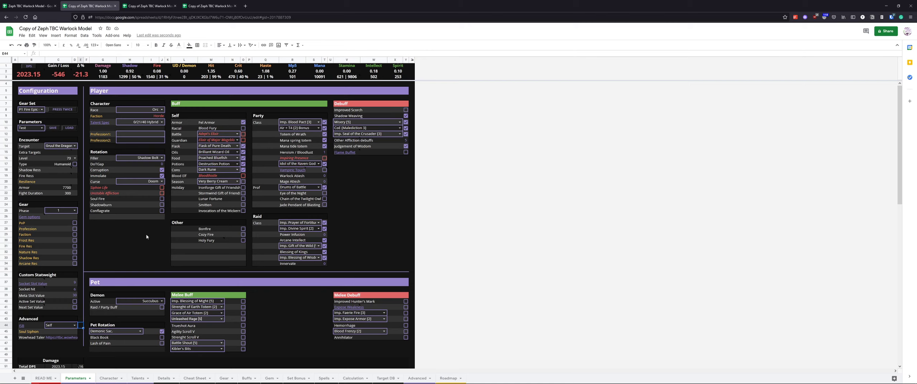
{"action": "scroll", "coordinate": [140, 240], "scroll_direction": "down", "scroll_amount": 3}
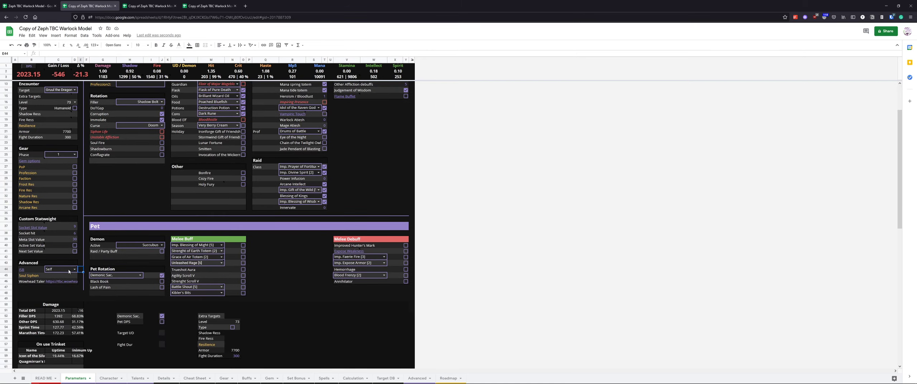
{"action": "left_click", "coordinate": [74, 269]}
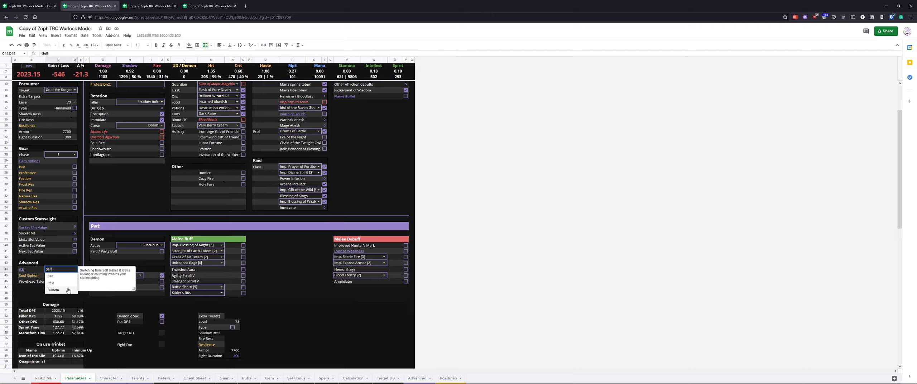
{"action": "left_click", "coordinate": [130, 192]}
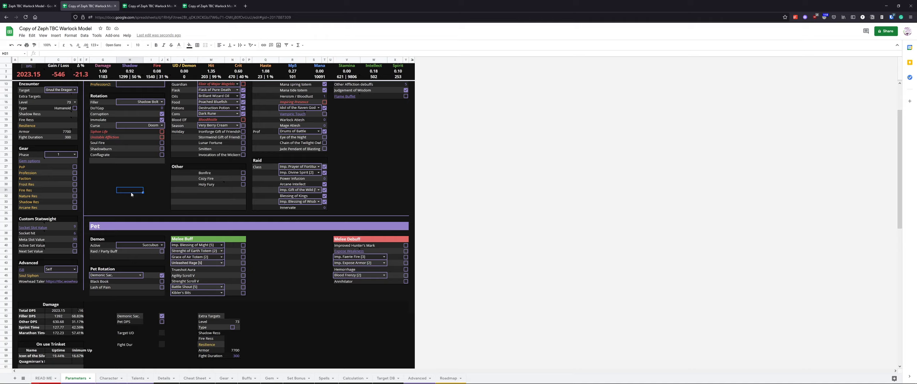
{"action": "double_click", "coordinate": [69, 271]}
{"action": "left_click", "coordinate": [314, 292]}
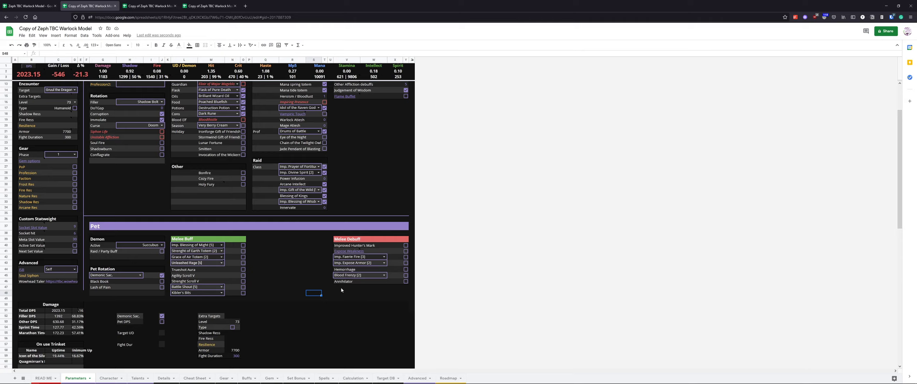
{"action": "left_click", "coordinate": [74, 269]}
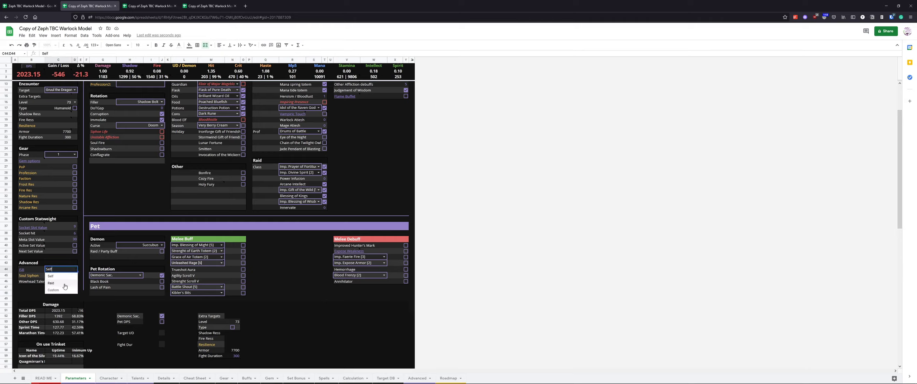
{"action": "left_click", "coordinate": [66, 292]}
{"action": "left_click", "coordinate": [73, 295]}
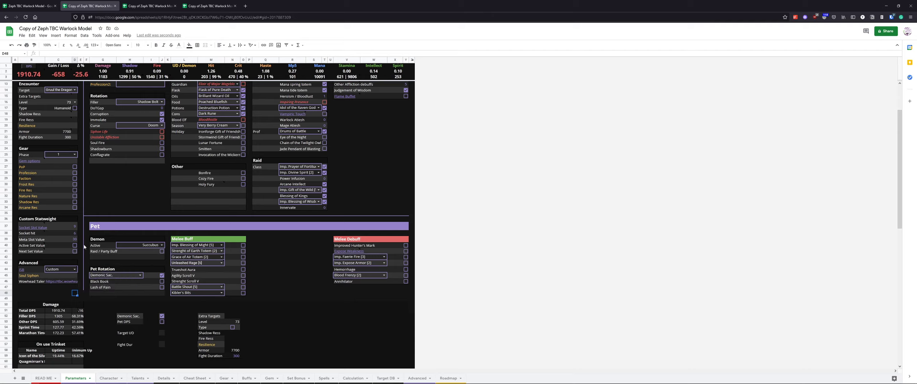
Hide rows 50 to 115 at the bottom of the Parameters sheet
{"action": "left_click", "coordinate": [4, 304]}
{"action": "key", "text": "ctrl+shift+Down"}
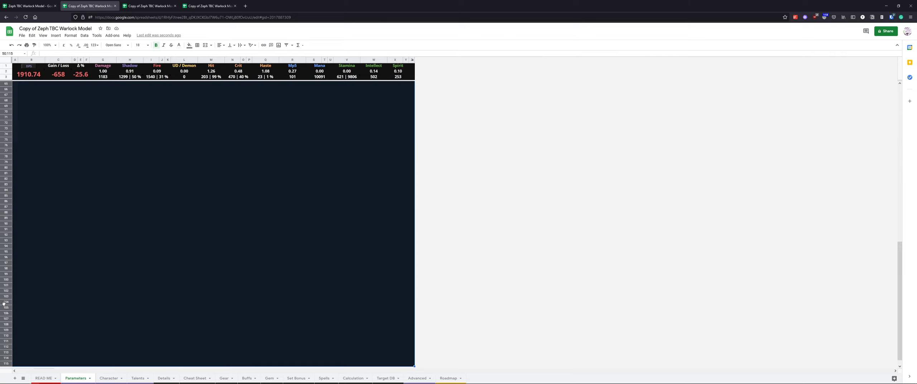
{"action": "right_click", "coordinate": [4, 301]}
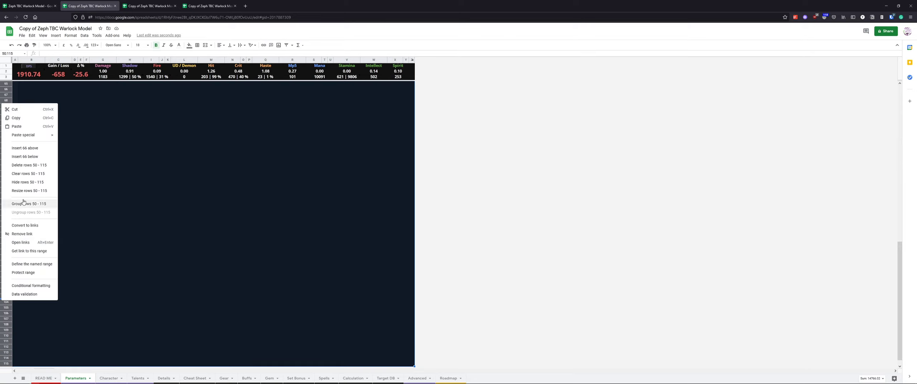
{"action": "left_click", "coordinate": [29, 182]}
{"action": "left_click", "coordinate": [107, 247]}
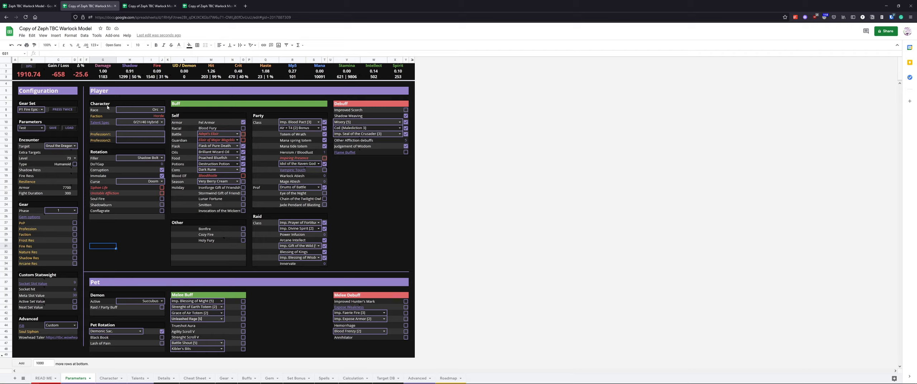
Inspect the Character section's race options, faction formula and talent spec cell
{"action": "left_click_drag", "start_coordinate": [107, 107], "coordinate": [154, 142]}
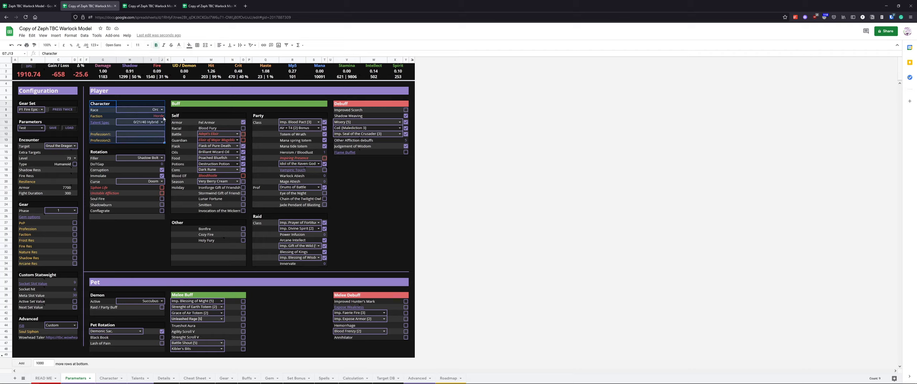
{"action": "left_click", "coordinate": [162, 110]}
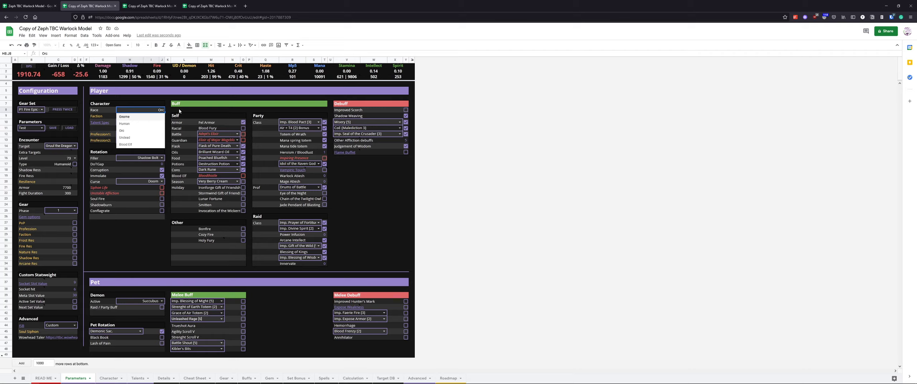
{"action": "key", "text": "Escape"}
{"action": "left_click", "coordinate": [162, 119]}
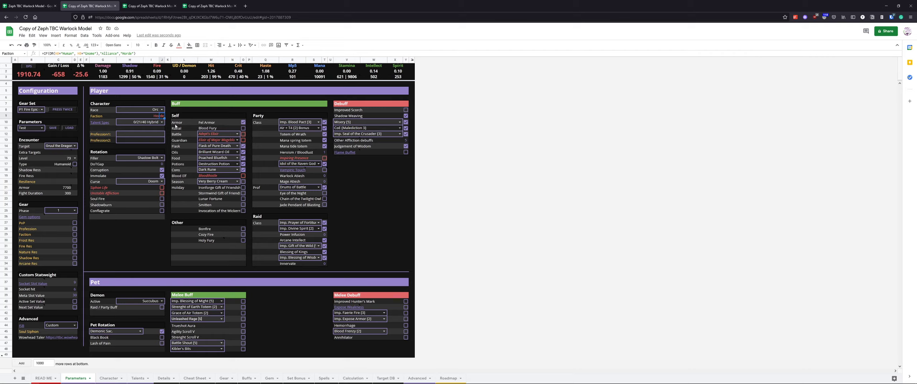
{"action": "left_click", "coordinate": [147, 124]}
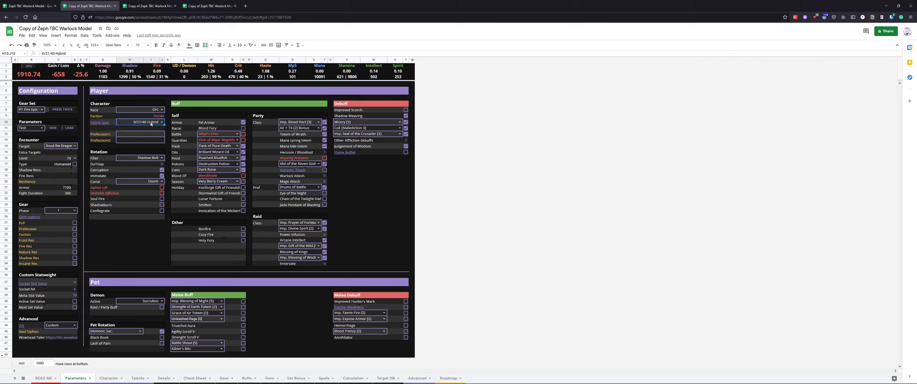
Try the Wowhead talent spec and select its Wowhead talent link
{"action": "left_click", "coordinate": [161, 122]}
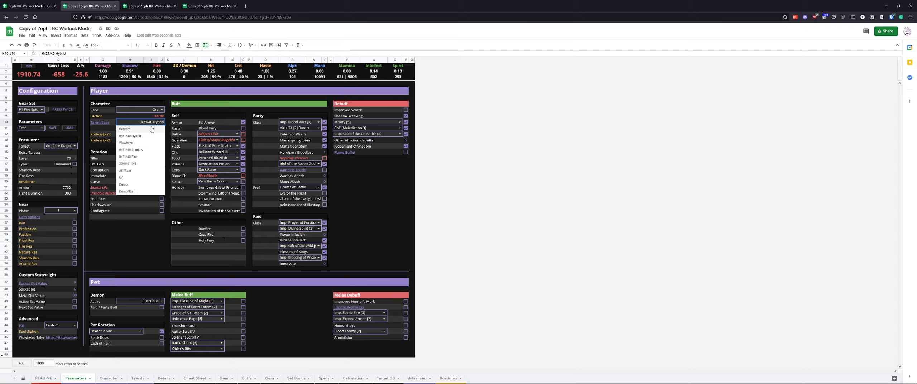
{"action": "left_click", "coordinate": [131, 144]}
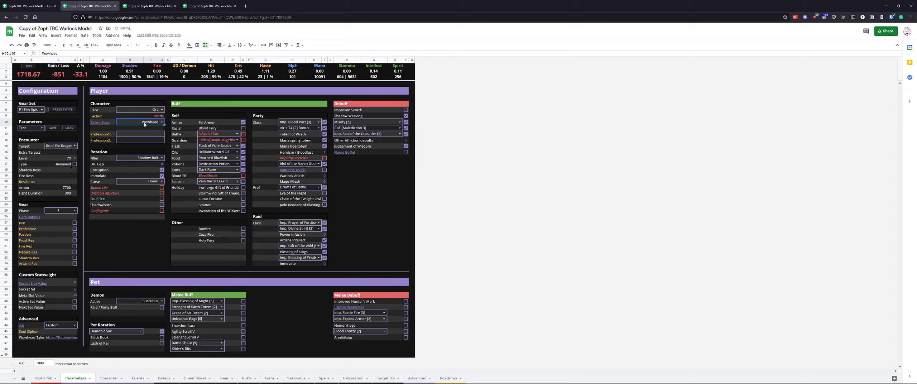
{"action": "left_click", "coordinate": [61, 337]}
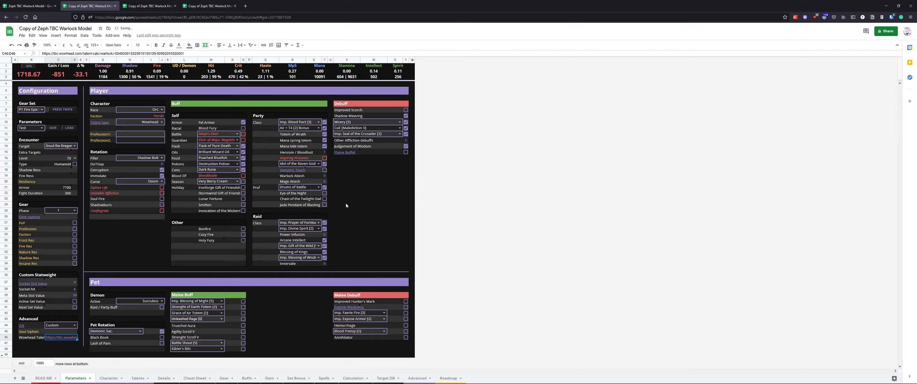
Switch the talent spec back to 0/21/40 Hybrid
{"action": "left_click", "coordinate": [162, 122]}
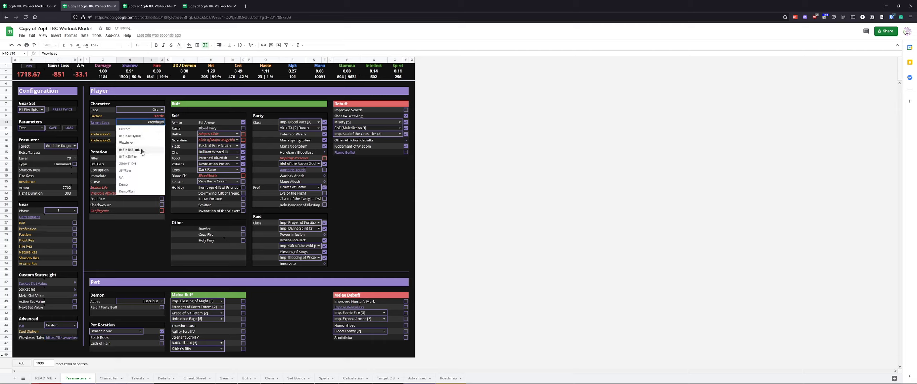
{"action": "left_click", "coordinate": [138, 137]}
{"action": "left_click", "coordinate": [162, 122]}
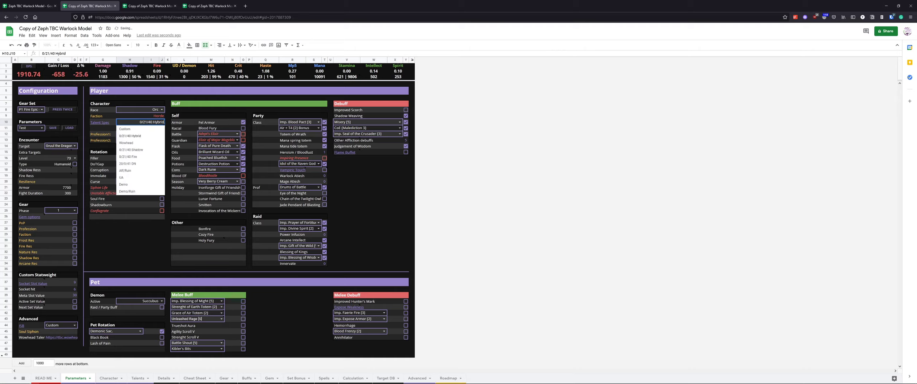
{"action": "left_click", "coordinate": [376, 194]}
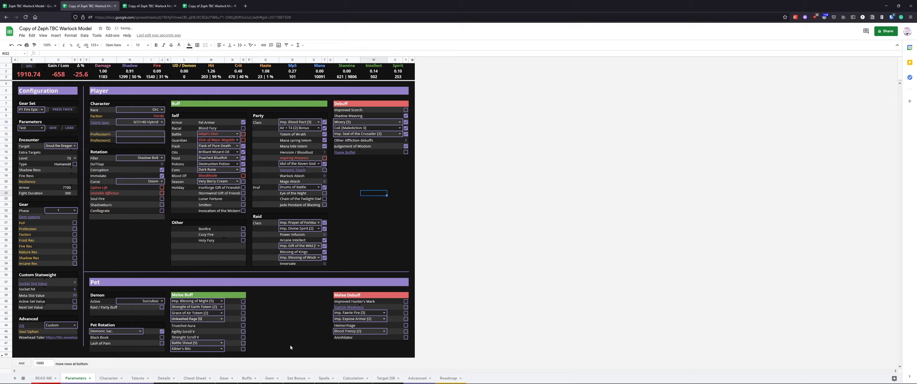
Examine the Talents sheet's spec columns across the Affliction, Demonology and Destruction trees
{"action": "left_click", "coordinate": [138, 378]}
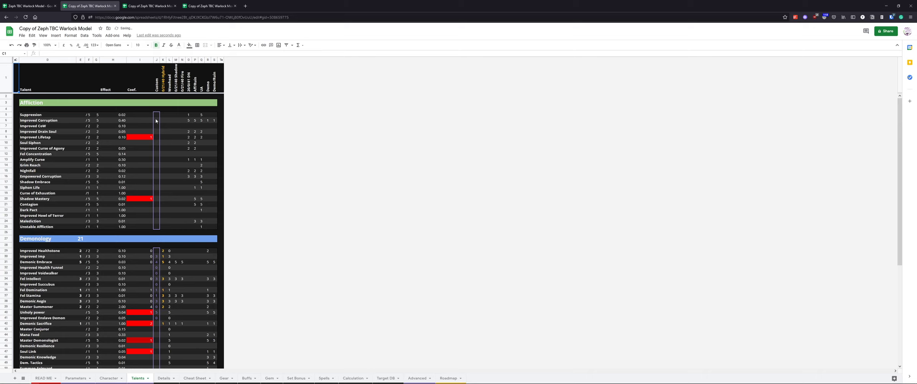
{"action": "left_click_drag", "start_coordinate": [156, 115], "coordinate": [157, 227]}
{"action": "scroll", "coordinate": [162, 219], "scroll_direction": "down", "scroll_amount": 1}
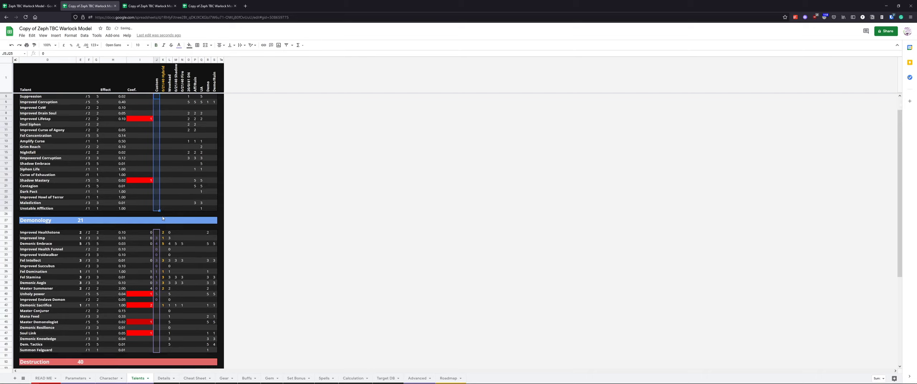
{"action": "scroll", "coordinate": [162, 219], "scroll_direction": "down", "scroll_amount": 8}
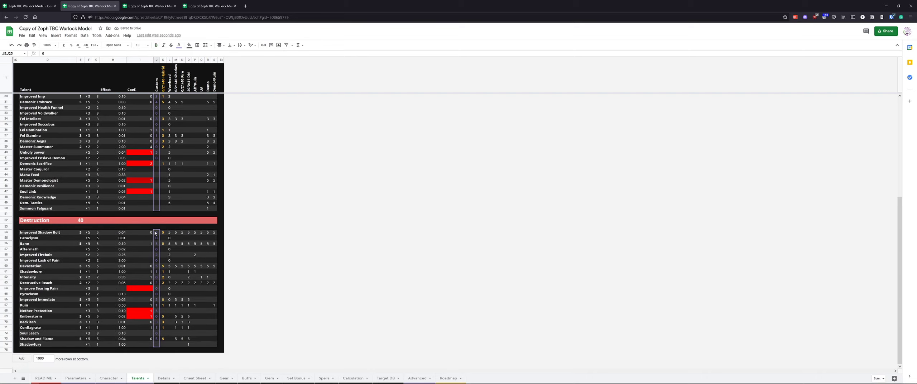
{"action": "left_click_drag", "start_coordinate": [155, 233], "coordinate": [158, 339]}
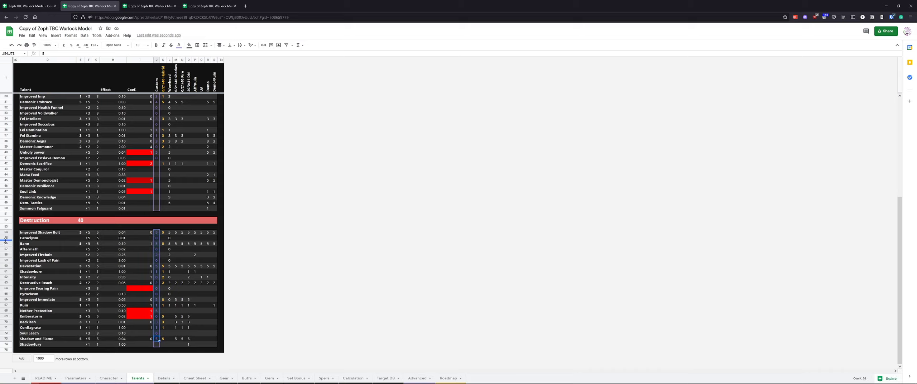
{"action": "scroll", "coordinate": [137, 262], "scroll_direction": "up", "scroll_amount": 5}
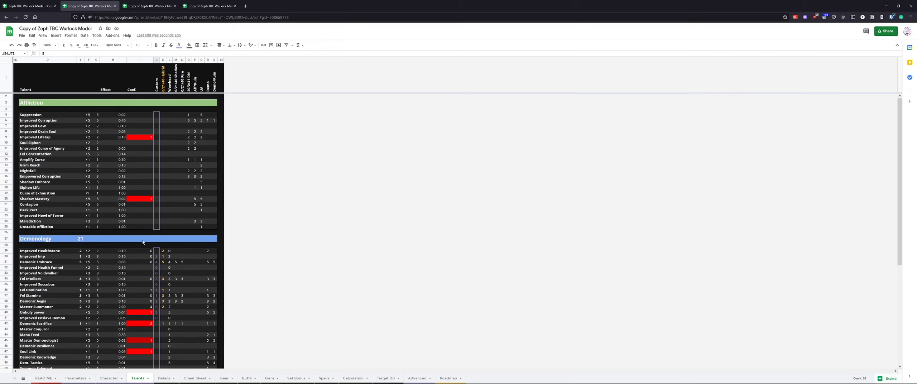
Inspect the Profession fields and the Rotation section on the Parameters sheet
{"action": "left_click", "coordinate": [73, 378]}
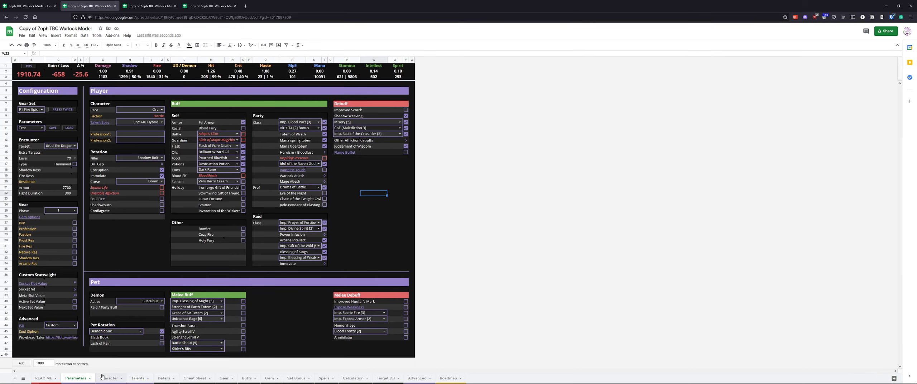
{"action": "left_click", "coordinate": [152, 251]}
{"action": "left_click", "coordinate": [134, 134]}
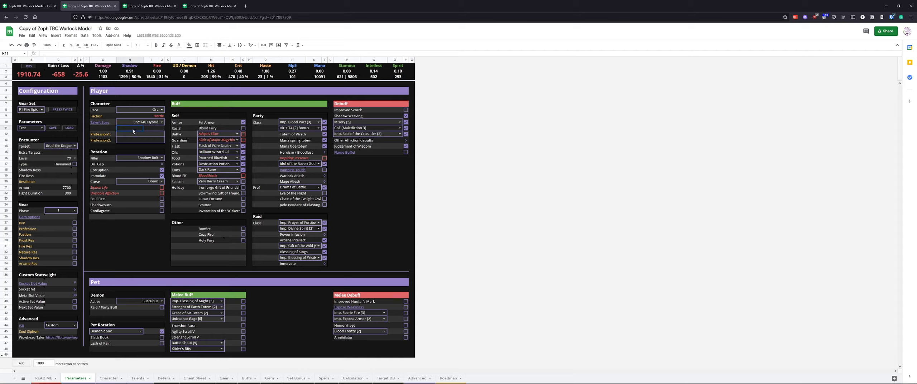
{"action": "left_click_drag", "start_coordinate": [112, 134], "coordinate": [146, 140]}
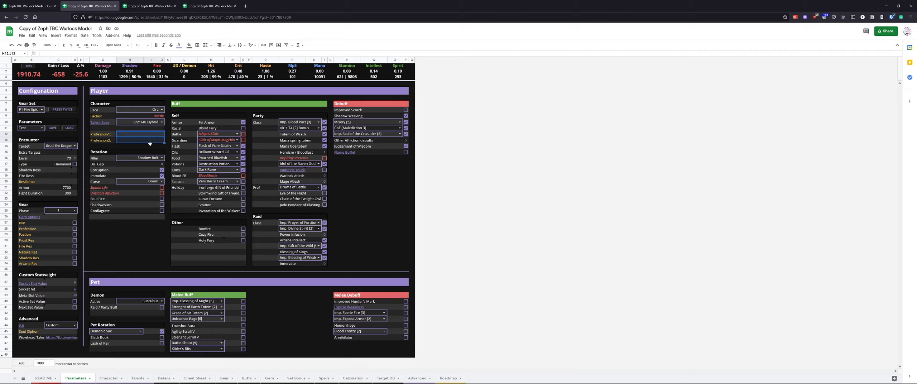
{"action": "left_click", "coordinate": [144, 159]}
{"action": "left_click_drag", "start_coordinate": [99, 153], "coordinate": [151, 213]}
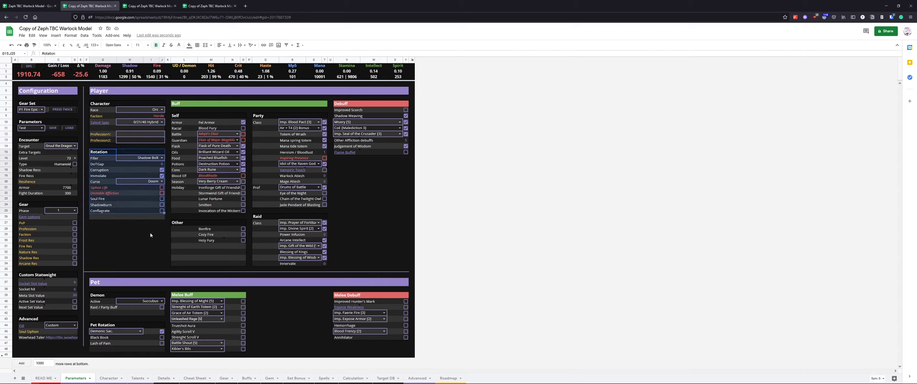
{"action": "left_click", "coordinate": [151, 158]}
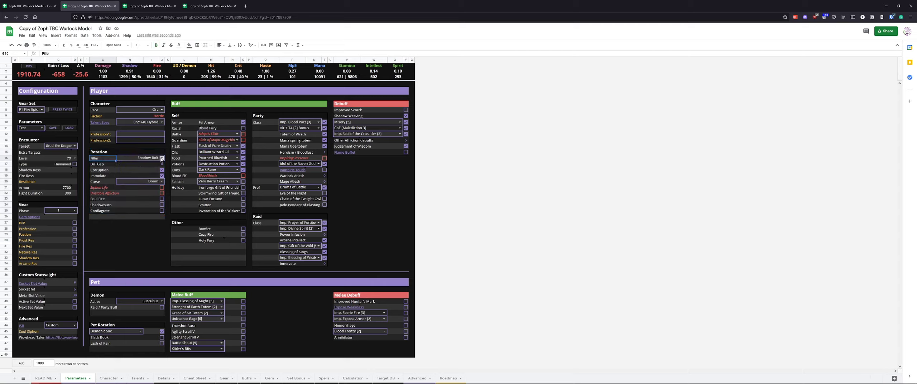
Set the rotation filler to Seed of Corruption and the encounter's extra targets to 2
{"action": "left_click", "coordinate": [162, 158]}
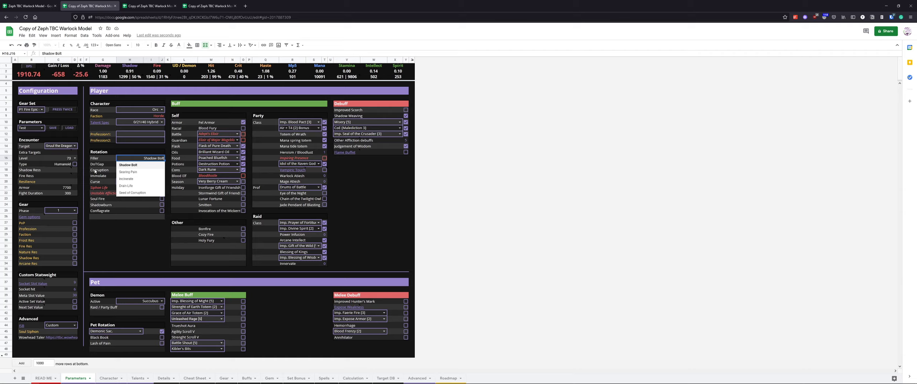
{"action": "left_click", "coordinate": [145, 193]}
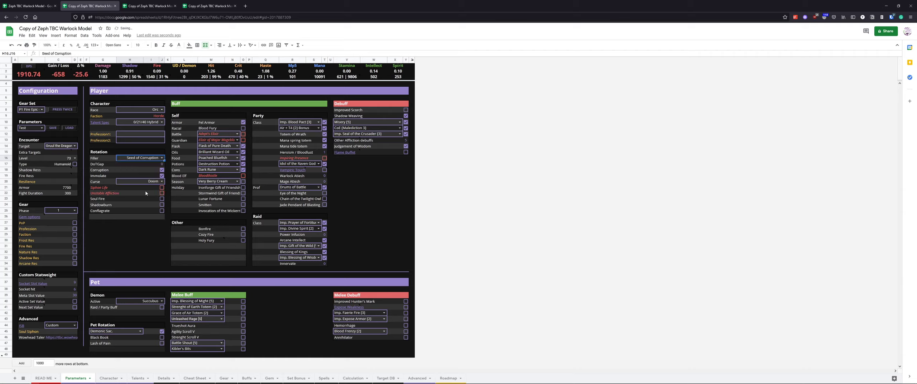
{"action": "left_click", "coordinate": [72, 152]}
{"action": "left_click", "coordinate": [81, 140]}
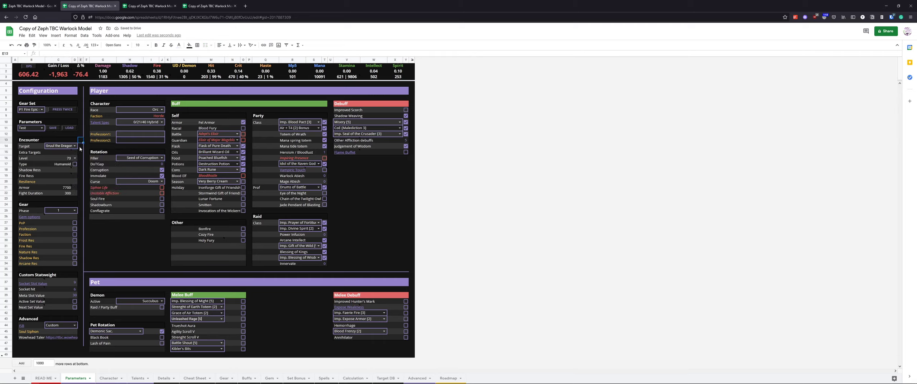
{"action": "left_click", "coordinate": [73, 153]}
{"action": "type", "text": "2"}
{"action": "key", "text": "Return"}
{"action": "key", "text": "Up"}
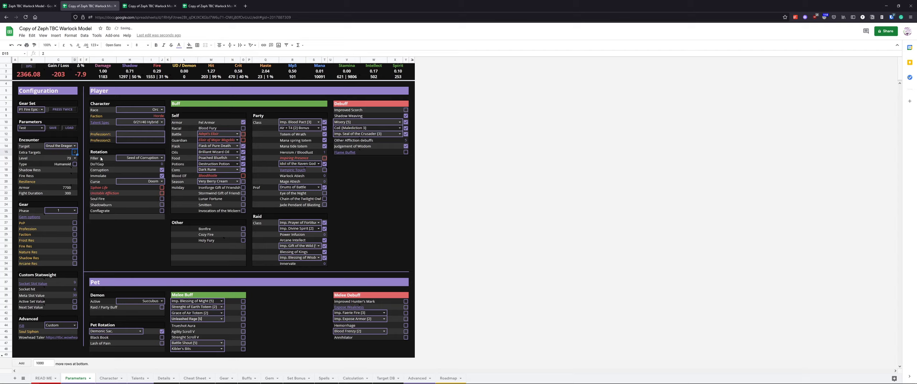
Toggle the DoT/Tap option in the Rotation section
{"action": "left_click", "coordinate": [160, 158]}
{"action": "left_click", "coordinate": [174, 148]}
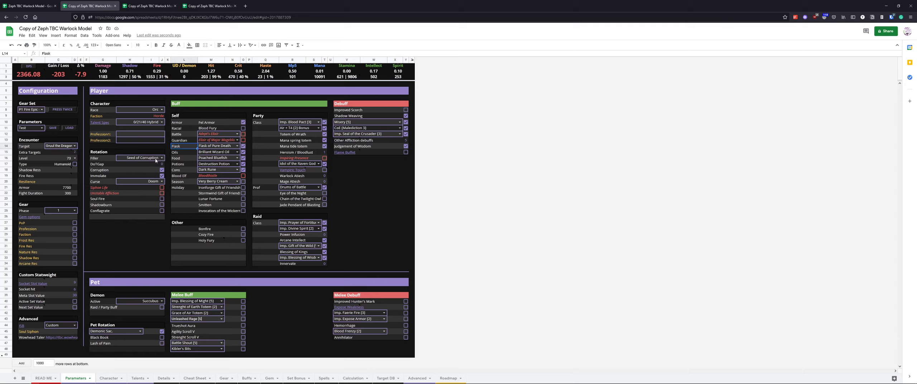
{"action": "left_click", "coordinate": [164, 165]}
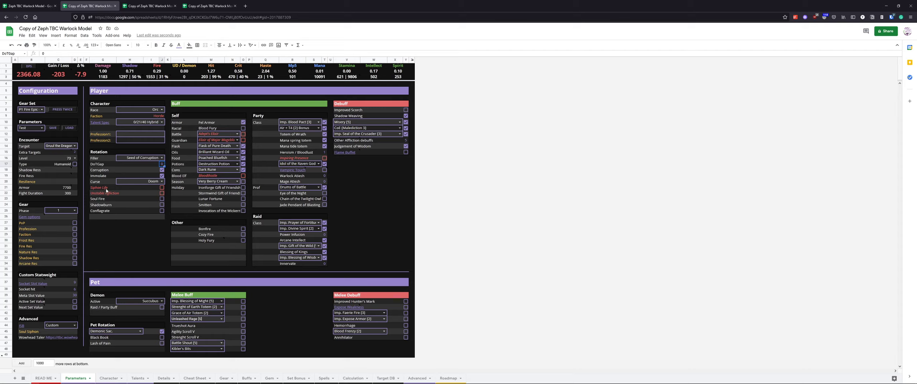
Set the talent spec to UA
{"action": "left_click", "coordinate": [161, 181]}
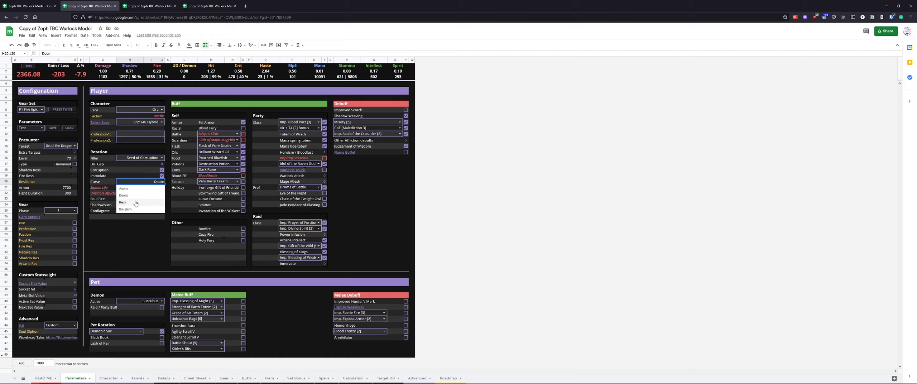
{"action": "left_click", "coordinate": [130, 246]}
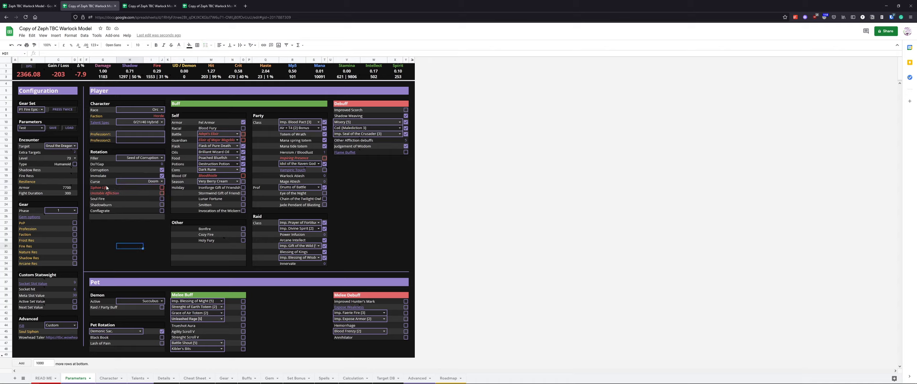
{"action": "left_click_drag", "start_coordinate": [99, 191], "coordinate": [161, 191]}
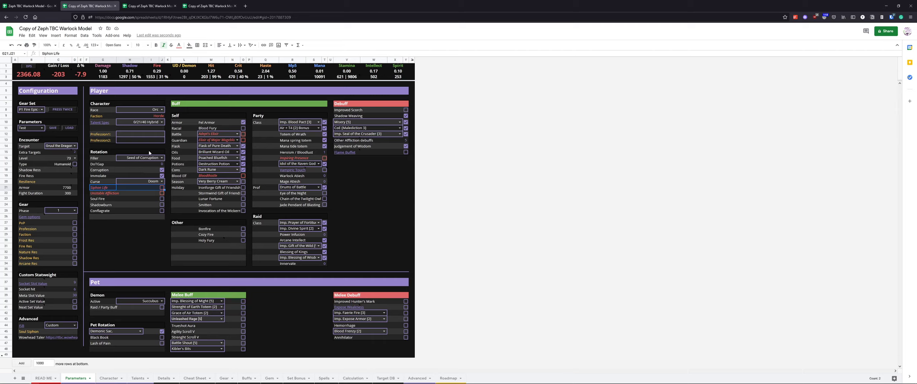
{"action": "left_click", "coordinate": [161, 122]}
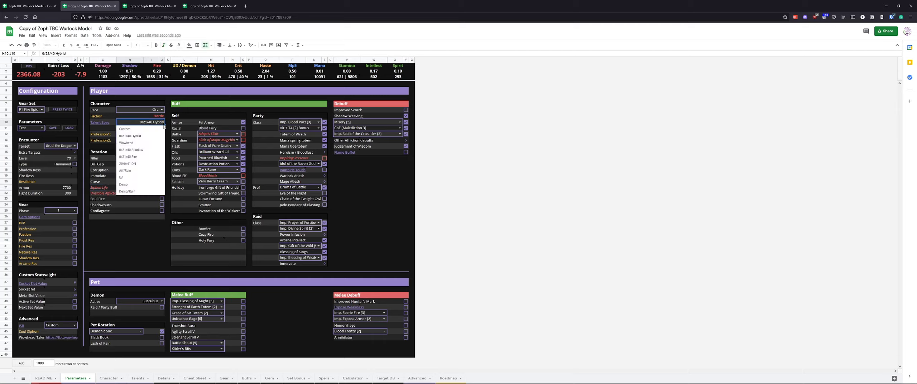
{"action": "left_click", "coordinate": [138, 177]}
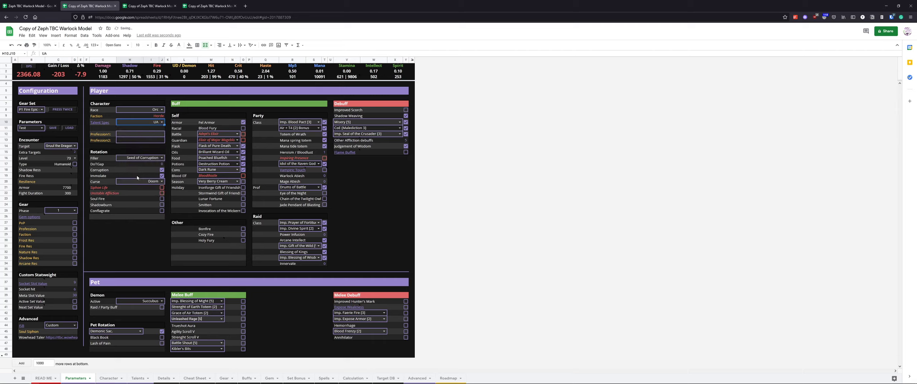
Enable Siphon Life in the rotation
{"action": "left_click", "coordinate": [103, 189]}
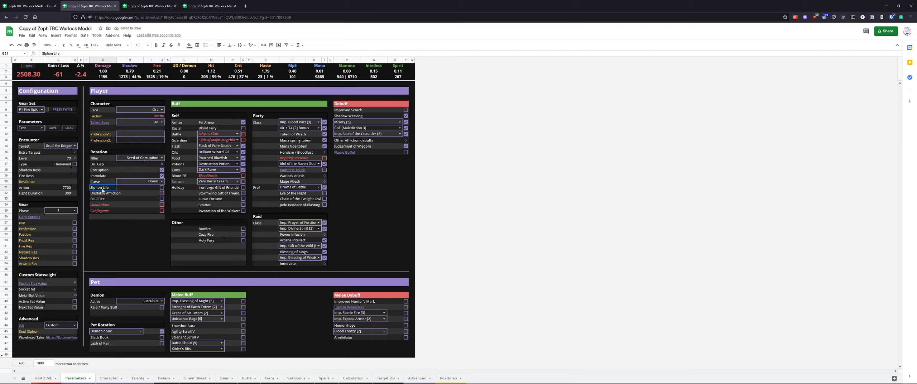
{"action": "left_click", "coordinate": [103, 194]}
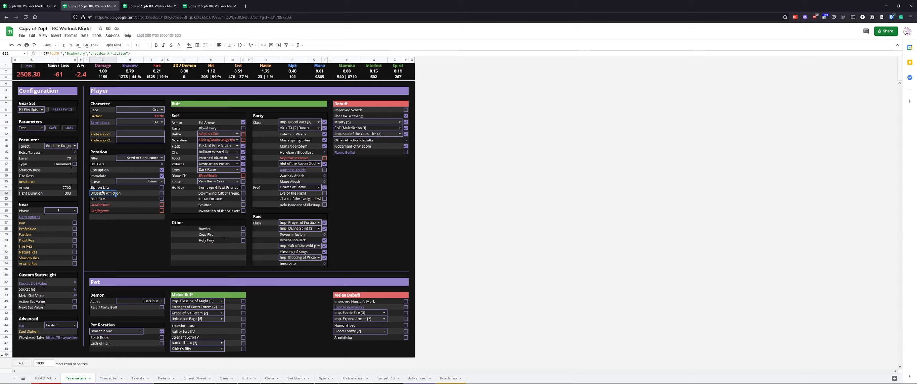
{"action": "left_click", "coordinate": [101, 189]}
{"action": "left_click", "coordinate": [162, 188]}
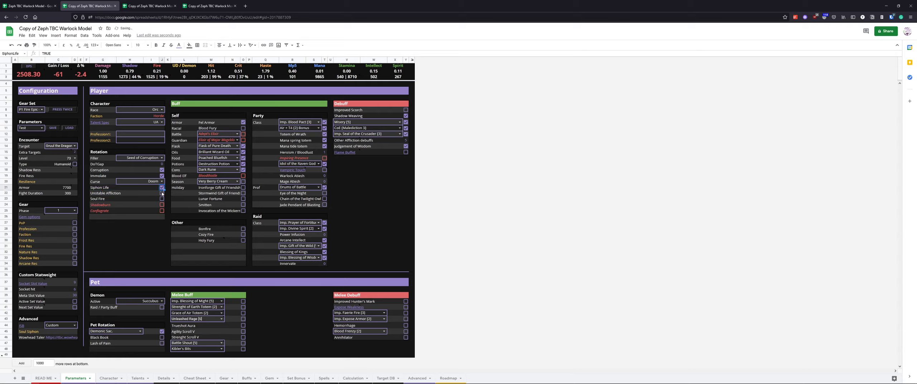
Switch the talent spec to 20/0/41 SM
{"action": "left_click", "coordinate": [162, 122]}
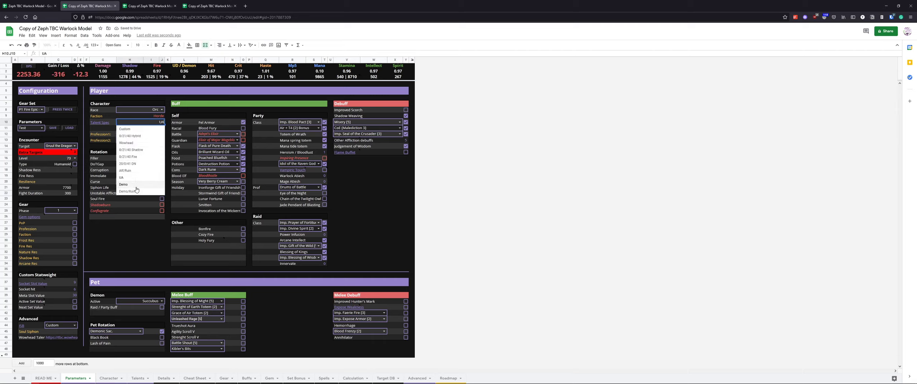
{"action": "left_click", "coordinate": [99, 194]}
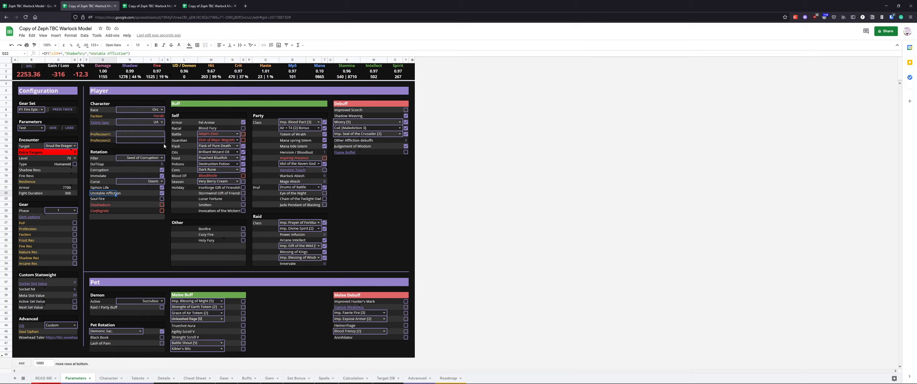
{"action": "left_click", "coordinate": [162, 122]}
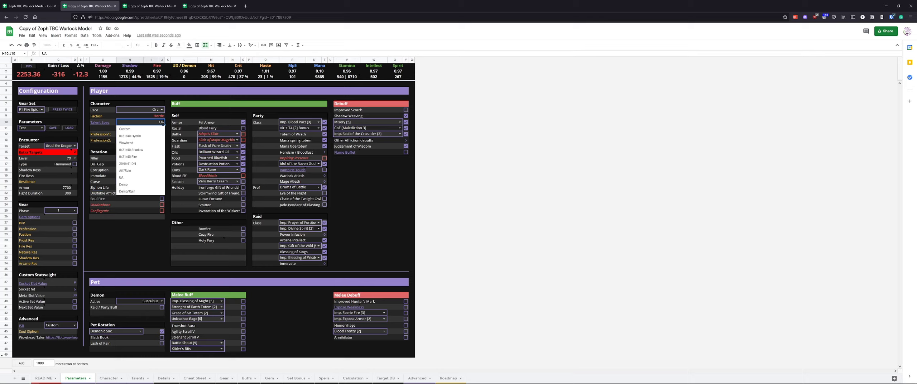
{"action": "left_click", "coordinate": [139, 165]}
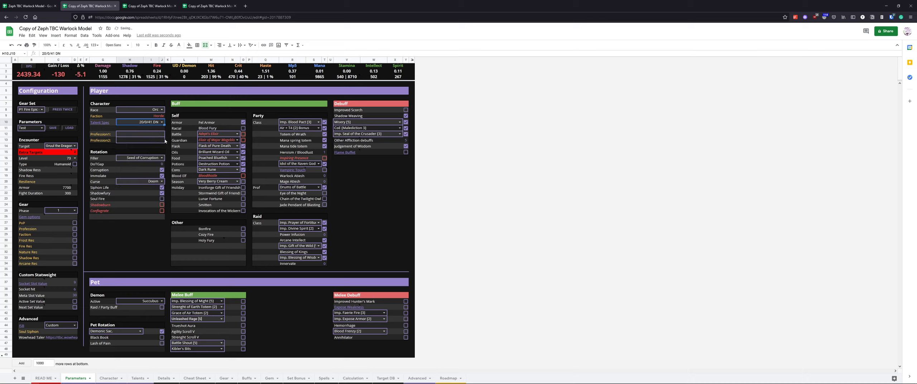
Examine the Shadowfury, Soul Fire, Shadowburn and Conflagrate options in the Rotation section
{"action": "left_click", "coordinate": [102, 194]}
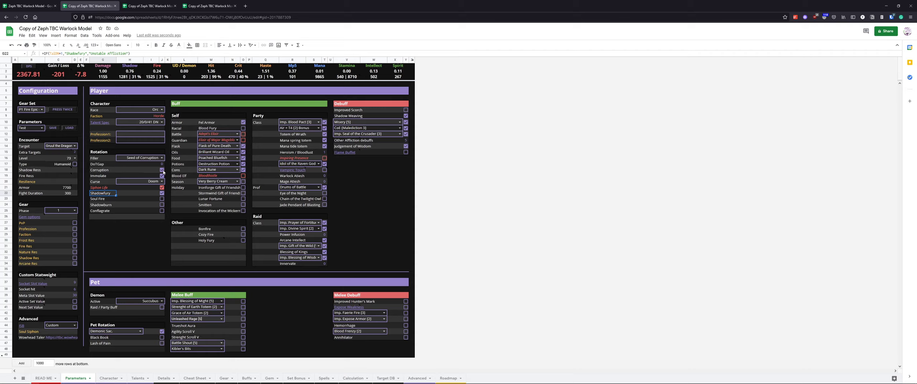
{"action": "left_click", "coordinate": [118, 206]}
{"action": "left_click_drag", "start_coordinate": [97, 207], "coordinate": [163, 215]}
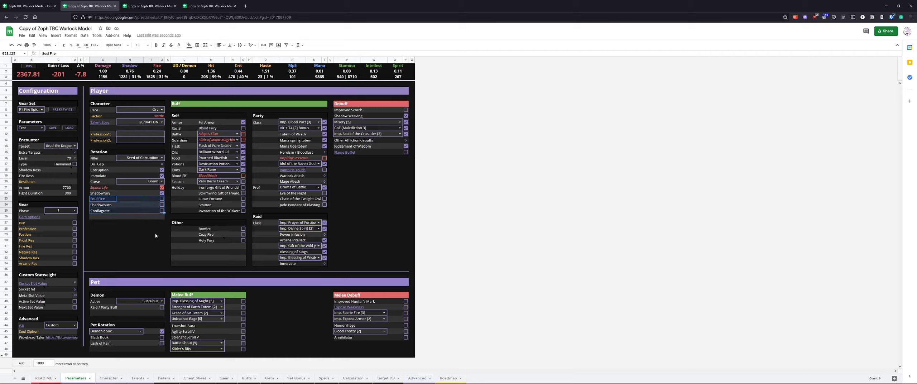
{"action": "left_click_drag", "start_coordinate": [103, 200], "coordinate": [160, 212]}
{"action": "left_click_drag", "start_coordinate": [101, 205], "coordinate": [161, 212]}
{"action": "left_click", "coordinate": [164, 206]}
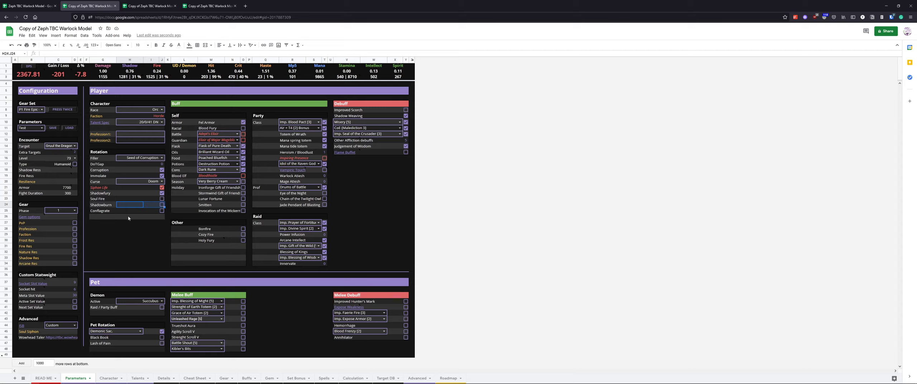
{"action": "left_click", "coordinate": [118, 231]}
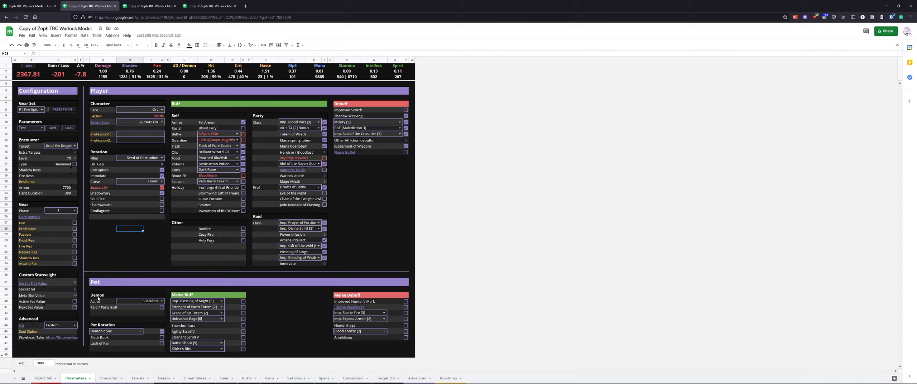
Examine the Pet section's Demon and Pet Rotation settings and the available demons
{"action": "left_click_drag", "start_coordinate": [99, 298], "coordinate": [156, 346]}
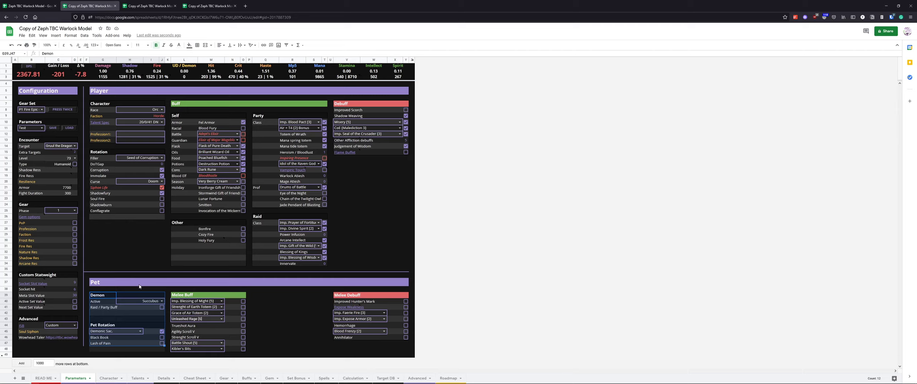
{"action": "left_click", "coordinate": [140, 265]}
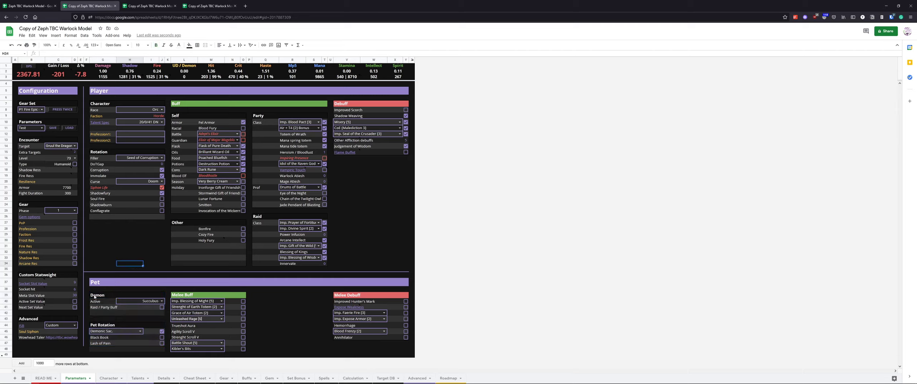
{"action": "left_click_drag", "start_coordinate": [94, 297], "coordinate": [137, 307]}
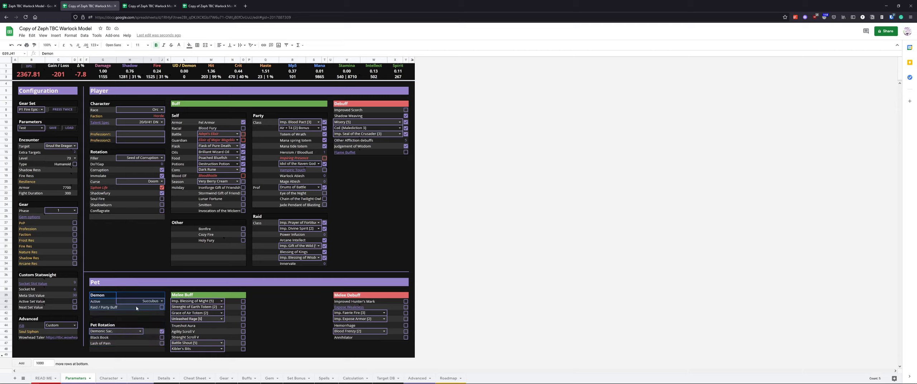
{"action": "left_click", "coordinate": [140, 314]}
{"action": "left_click", "coordinate": [162, 301]}
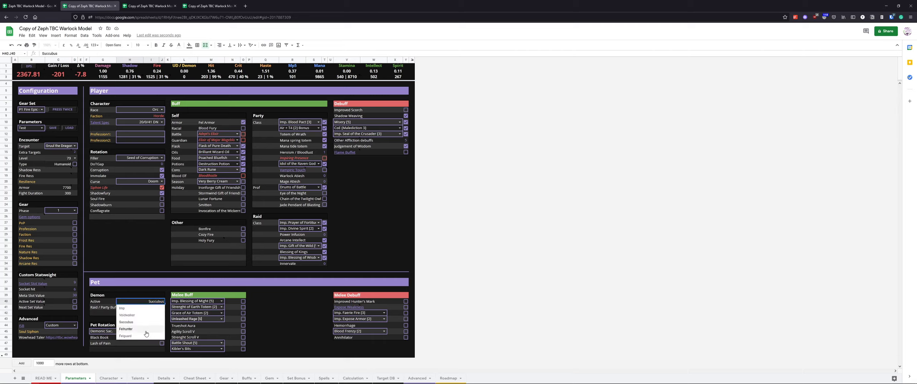
{"action": "left_click", "coordinate": [146, 265]}
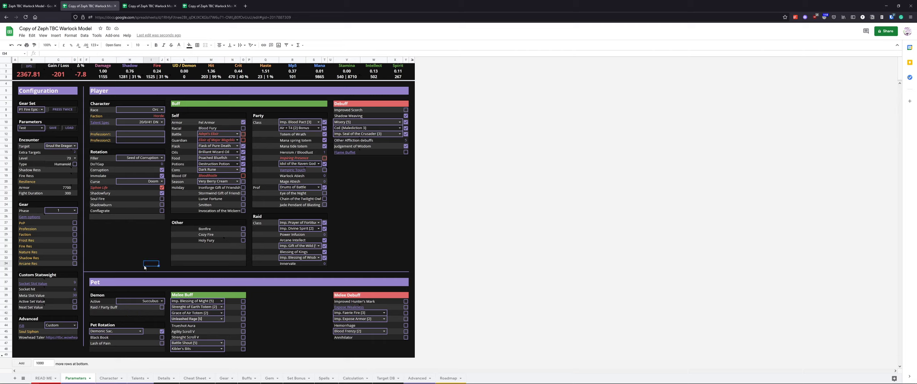
Set the active demon to Felhunter
{"action": "left_click", "coordinate": [162, 302]}
{"action": "left_click", "coordinate": [149, 314]}
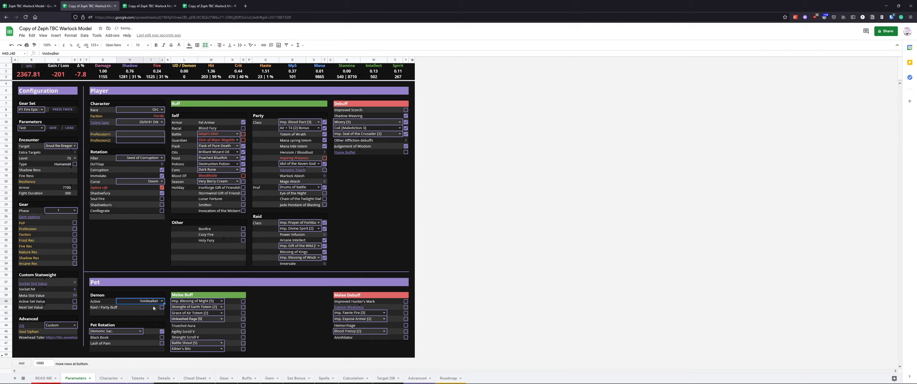
{"action": "left_click", "coordinate": [161, 301]}
{"action": "left_click", "coordinate": [144, 330]}
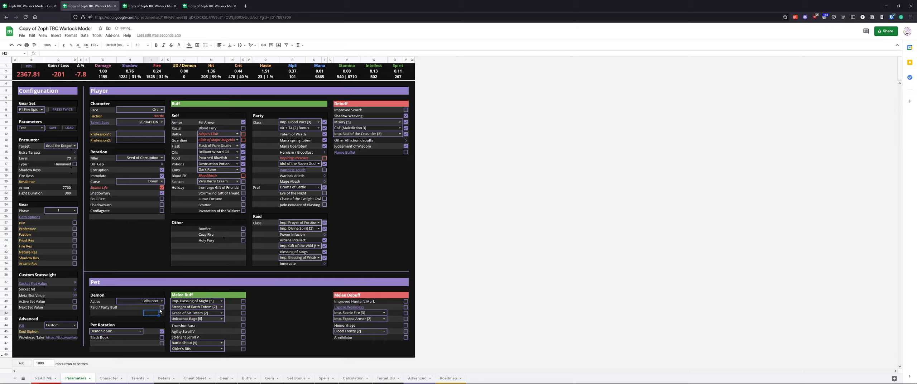
Toggle the Raid / Party Buff option and set the pet rotation to Pet DPS
{"action": "left_click", "coordinate": [161, 308]}
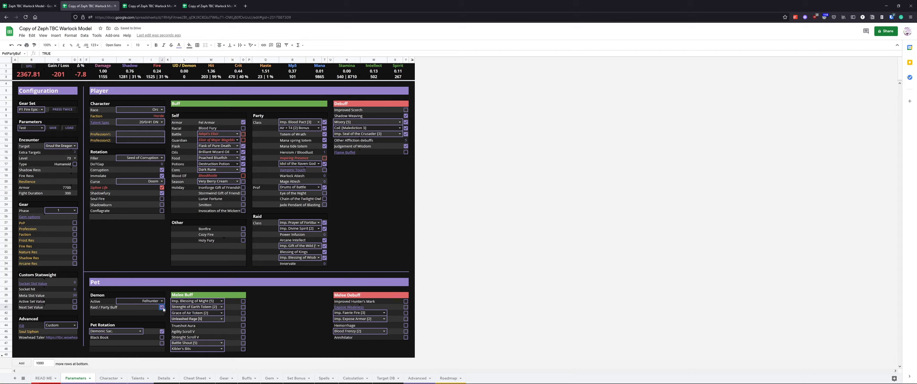
{"action": "left_click", "coordinate": [163, 308]}
{"action": "left_click", "coordinate": [140, 332]}
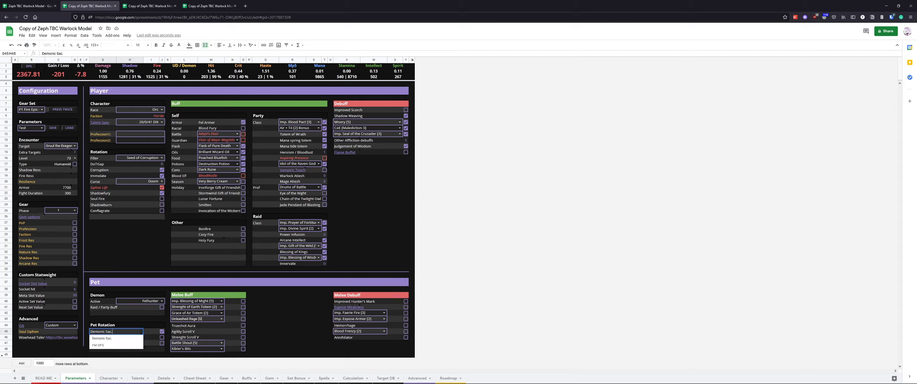
{"action": "left_click", "coordinate": [131, 340]}
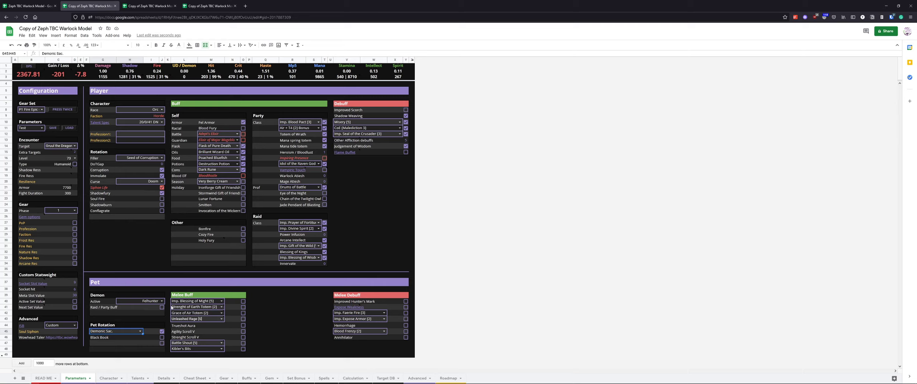
{"action": "left_click", "coordinate": [140, 331]}
{"action": "left_click", "coordinate": [130, 345]}
{"action": "left_click", "coordinate": [127, 338]}
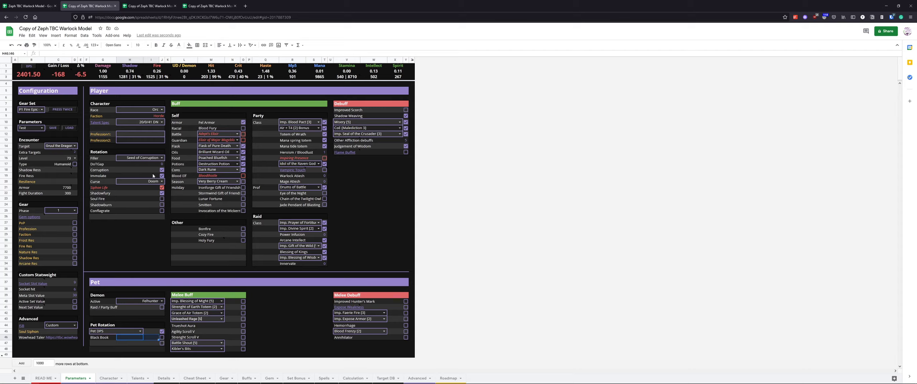
Set the active demon to Felguard
{"action": "double_click", "coordinate": [151, 331]}
{"action": "left_click", "coordinate": [156, 315]}
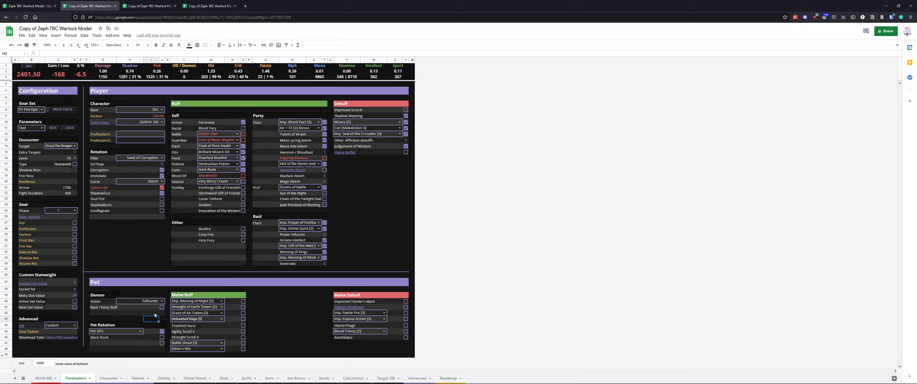
{"action": "left_click", "coordinate": [162, 302]}
{"action": "left_click", "coordinate": [145, 337]}
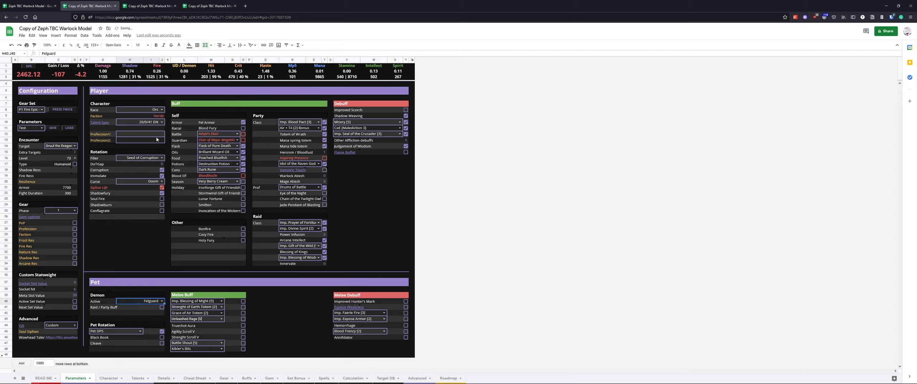
Switch the talent spec to Demo and enable the pet's Cleave option
{"action": "left_click", "coordinate": [162, 122]}
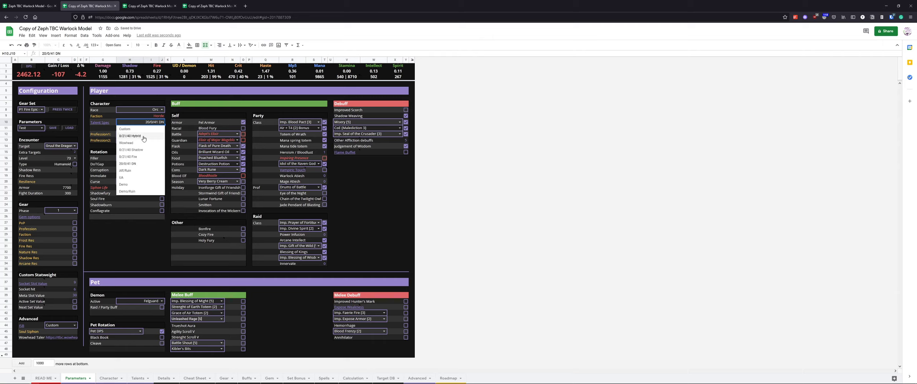
{"action": "left_click", "coordinate": [141, 185]}
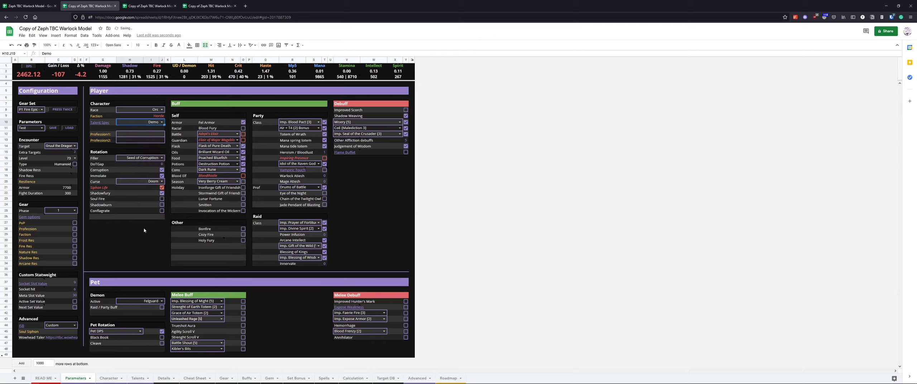
{"action": "left_click", "coordinate": [162, 343]}
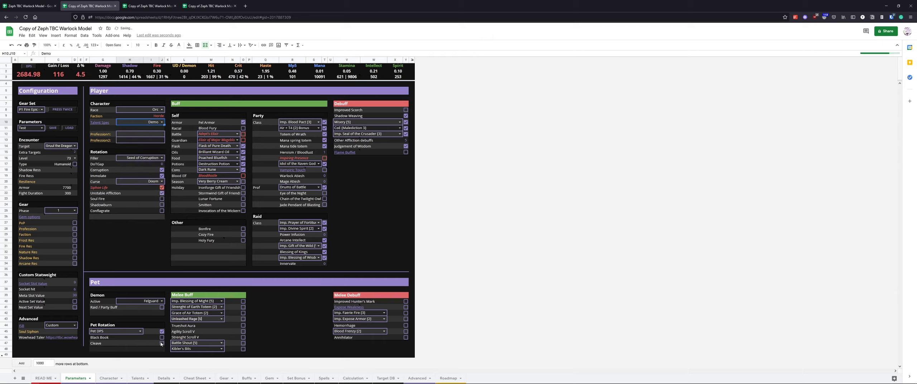
{"action": "left_click", "coordinate": [104, 344]}
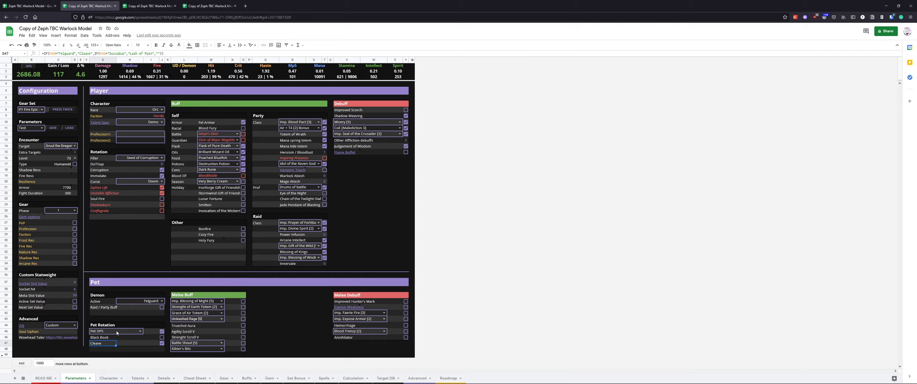
Set the pet rotation to Demonic Sac
{"action": "left_click", "coordinate": [140, 331]}
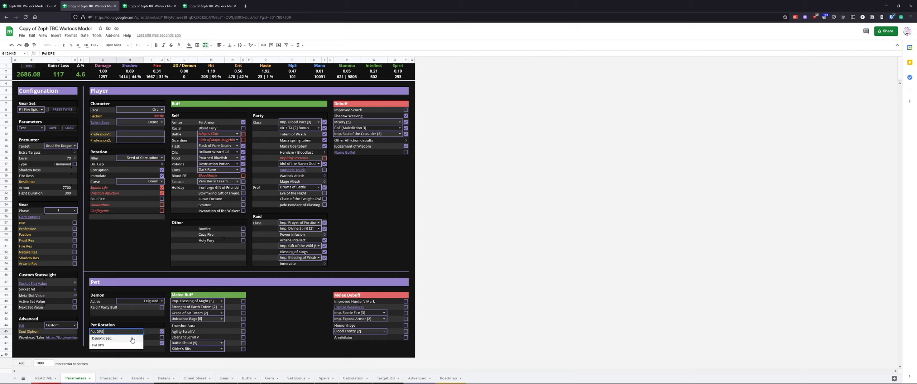
{"action": "left_click", "coordinate": [133, 341]}
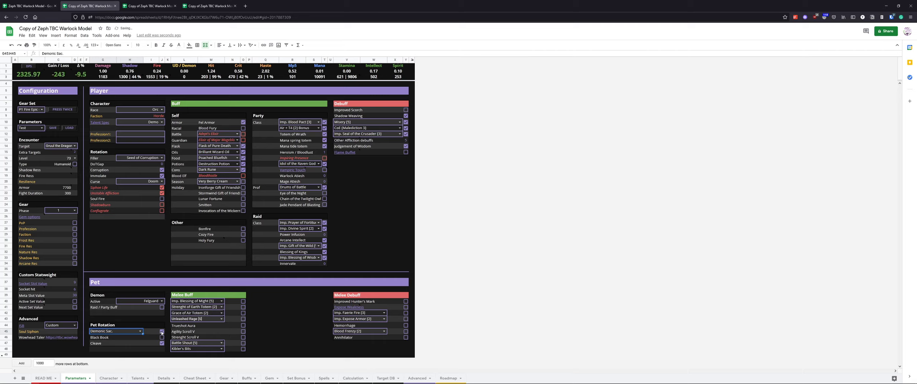
Toggle the pet's Black Book option
{"action": "left_click", "coordinate": [163, 333]}
{"action": "left_click", "coordinate": [163, 333]}
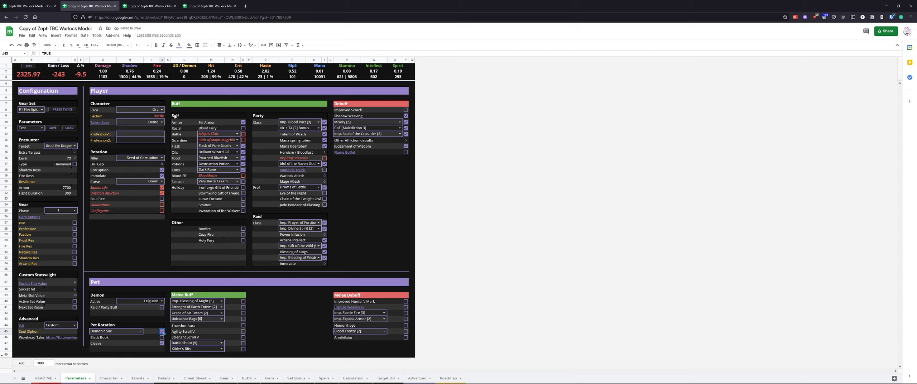
Examine the Self and Other buff sections, including the Fel Armor option
{"action": "left_click_drag", "start_coordinate": [175, 118], "coordinate": [238, 207]}
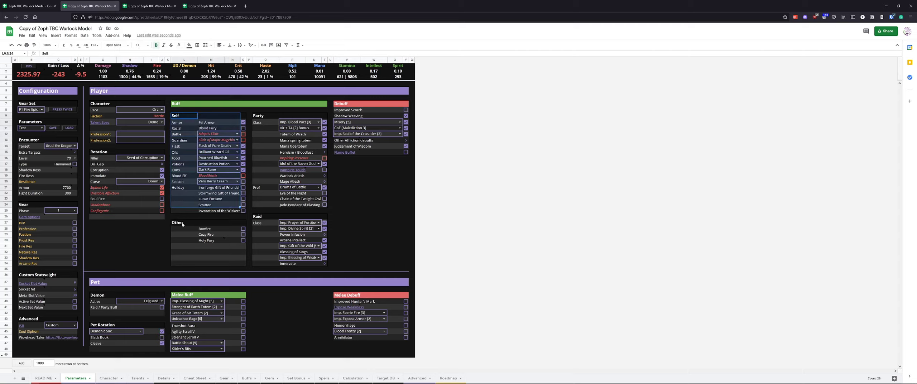
{"action": "left_click_drag", "start_coordinate": [183, 225], "coordinate": [251, 266]}
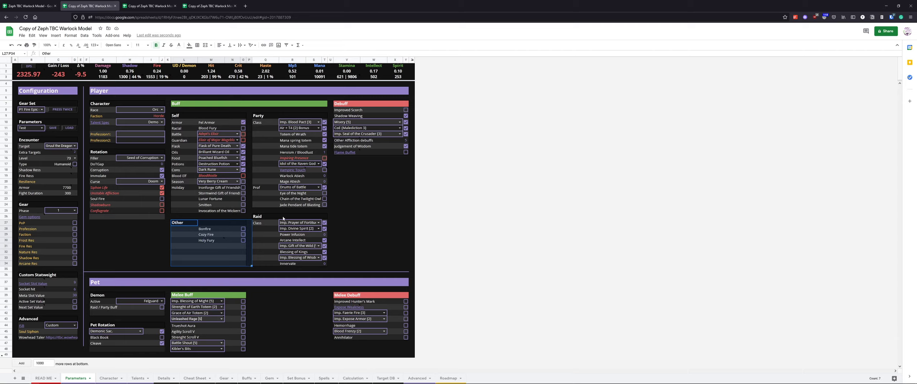
{"action": "left_click", "coordinate": [343, 223]}
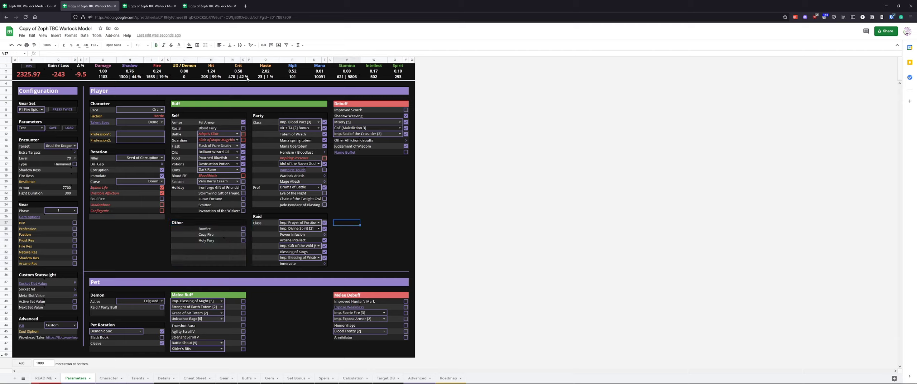
{"action": "left_click_drag", "start_coordinate": [182, 123], "coordinate": [245, 123]}
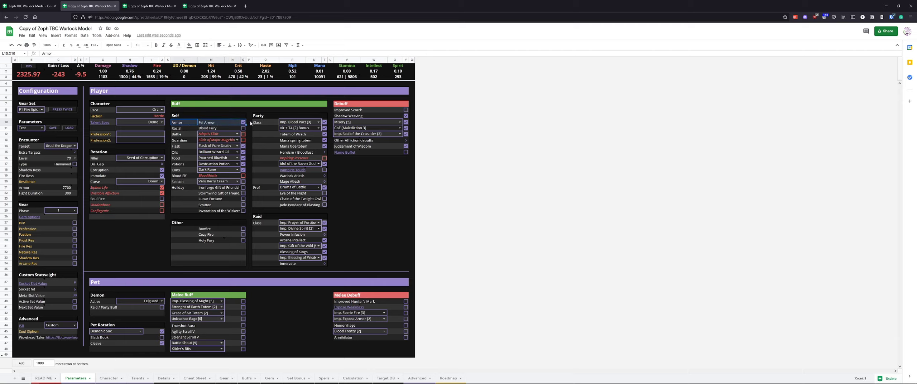
{"action": "left_click", "coordinate": [250, 123]}
{"action": "double_click", "coordinate": [243, 123]}
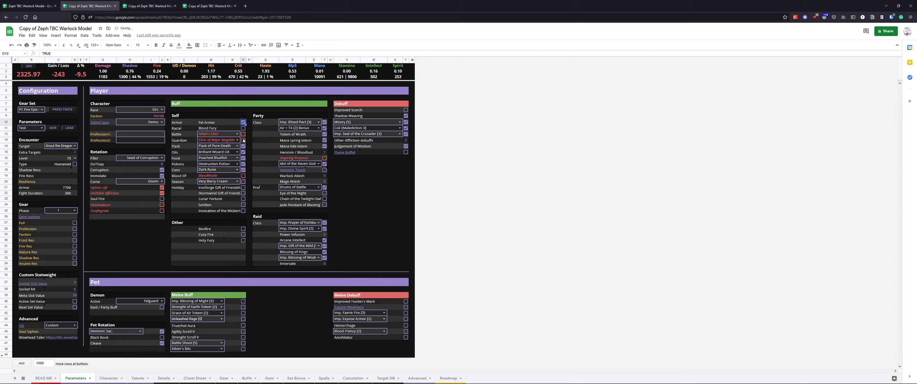
Browse the available elixir, oil, consumable and potion choices in the Self buffs
{"action": "left_click_drag", "start_coordinate": [218, 135], "coordinate": [218, 170]}
{"action": "left_click", "coordinate": [237, 134]}
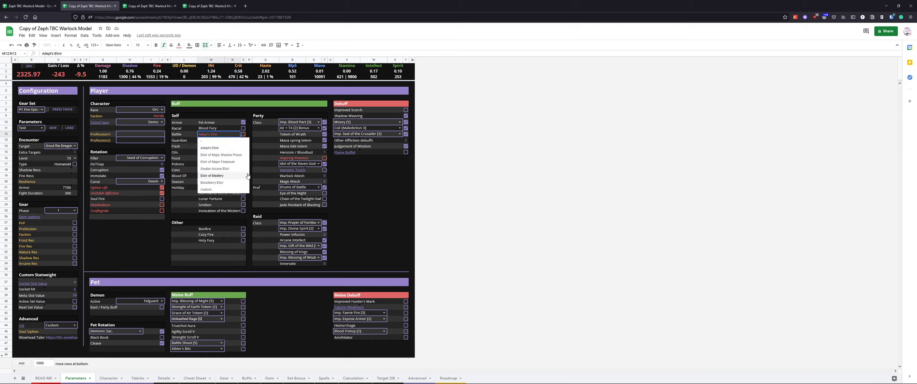
{"action": "left_click", "coordinate": [256, 164]}
{"action": "left_click", "coordinate": [237, 152]}
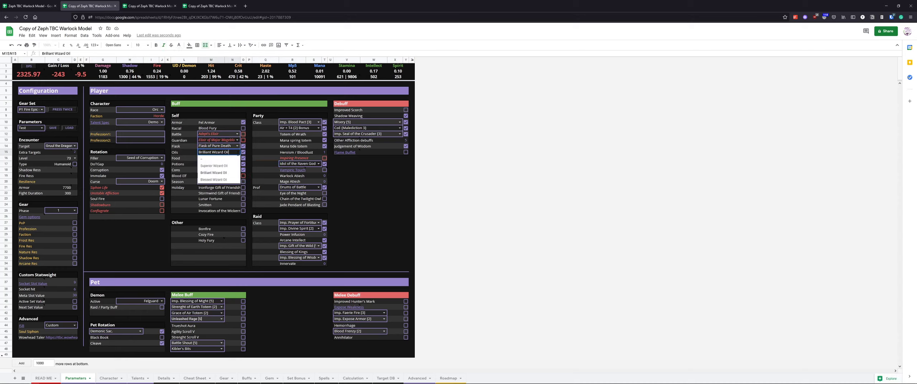
{"action": "left_click", "coordinate": [254, 152]}
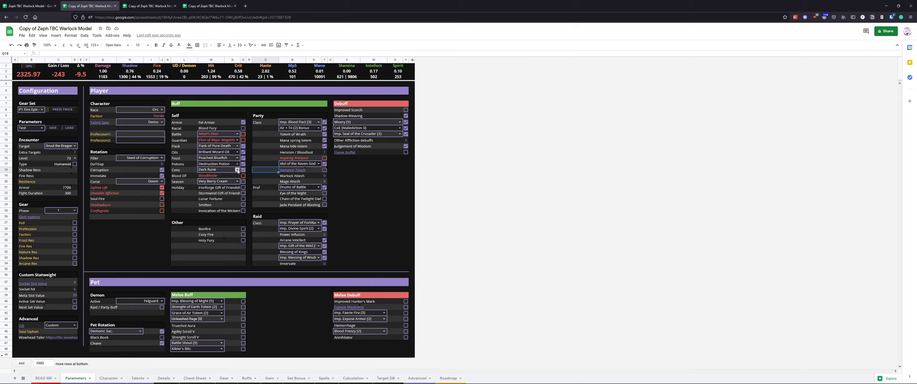
{"action": "left_click", "coordinate": [237, 170]}
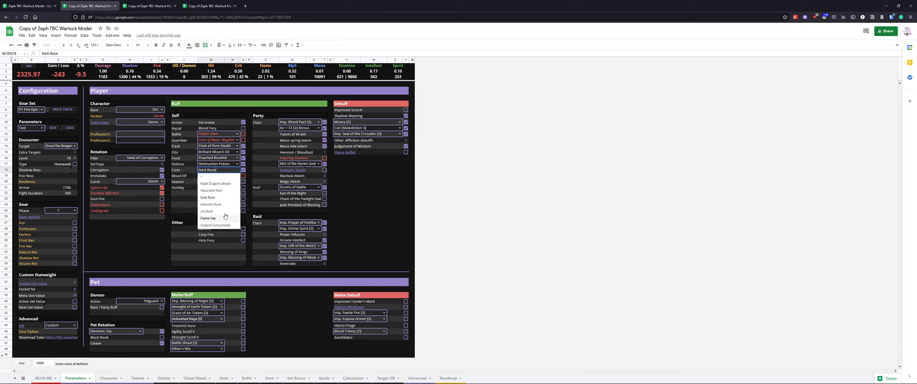
{"action": "left_click", "coordinate": [254, 170]}
{"action": "left_click", "coordinate": [237, 164]}
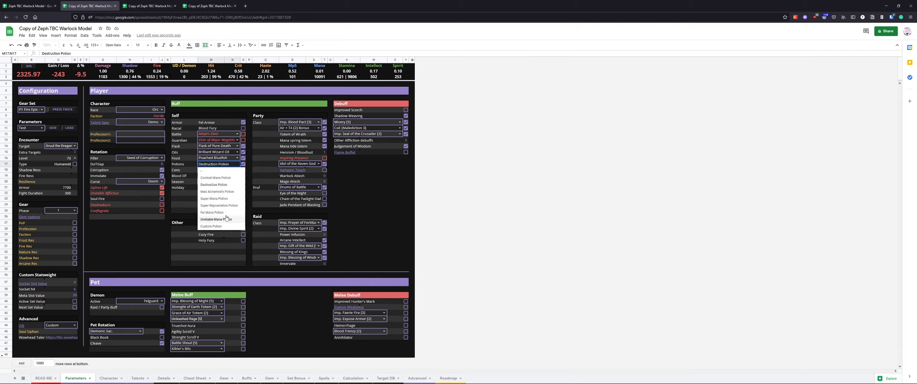
{"action": "left_click", "coordinate": [258, 175]}
Set the character race to Human
{"action": "left_click", "coordinate": [162, 110]}
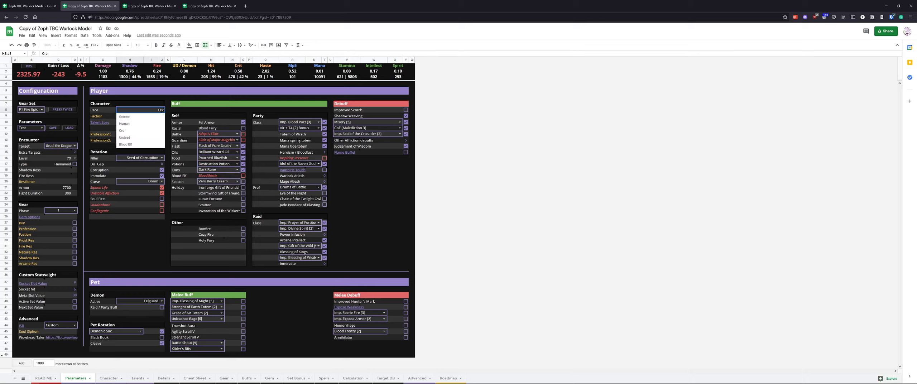
{"action": "left_click", "coordinate": [133, 125]}
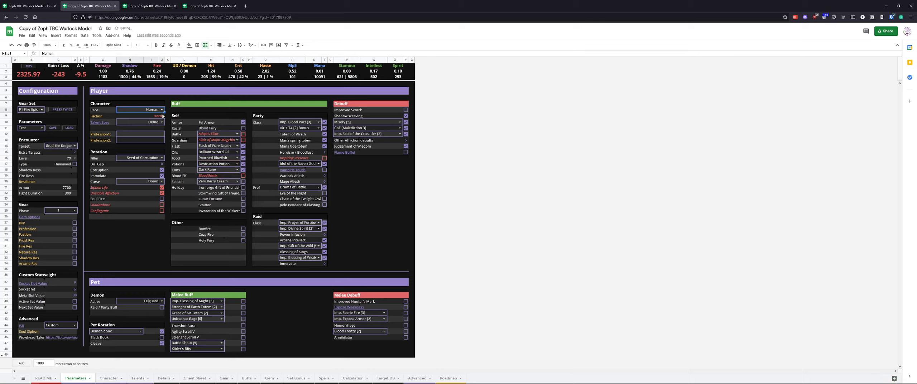
Toggle the racial Blood Fury buff
{"action": "left_click", "coordinate": [213, 129]}
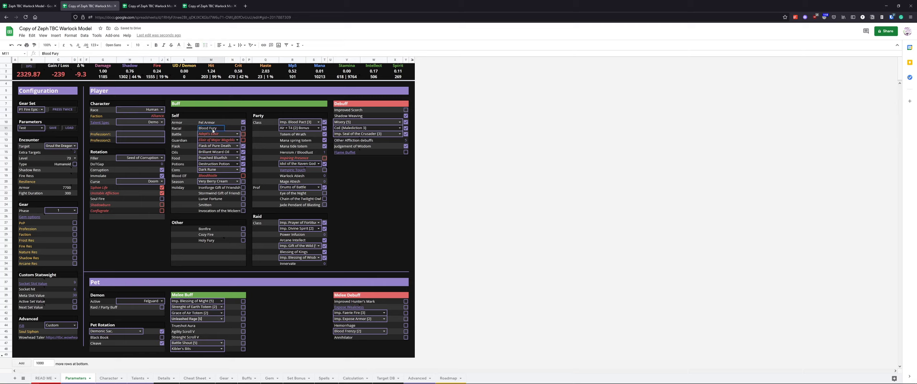
{"action": "left_click", "coordinate": [244, 129]}
{"action": "left_click_drag", "start_coordinate": [298, 158], "coordinate": [326, 159]}
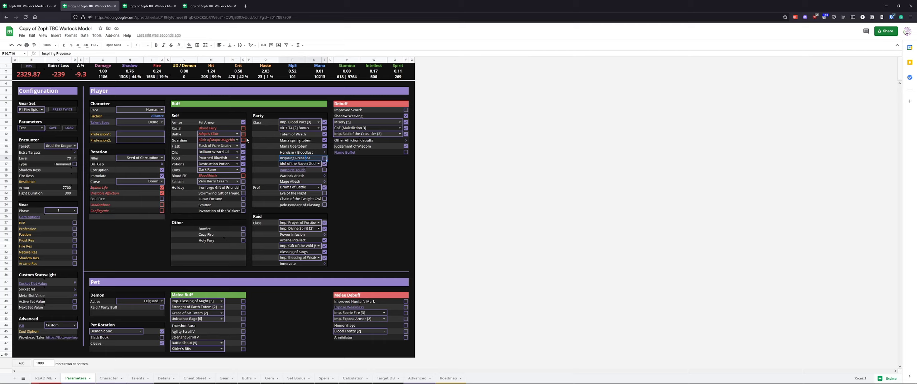
Review the Buffs sheet and the pet's Battle Shout and Blessing of Might options
{"action": "left_click", "coordinate": [248, 379]}
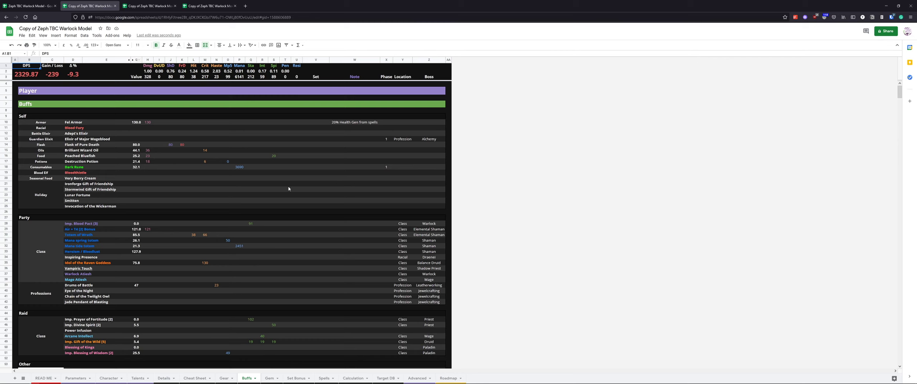
{"action": "left_click", "coordinate": [77, 378]}
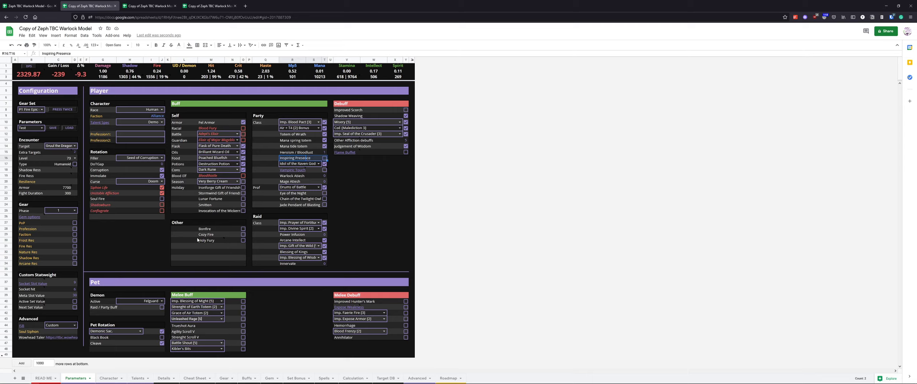
{"action": "left_click_drag", "start_coordinate": [189, 303], "coordinate": [243, 349]}
{"action": "left_click", "coordinate": [221, 343]}
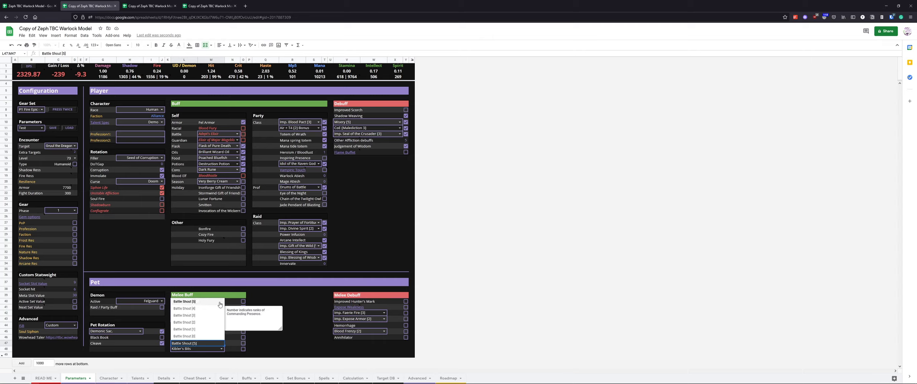
{"action": "left_click", "coordinate": [274, 296]}
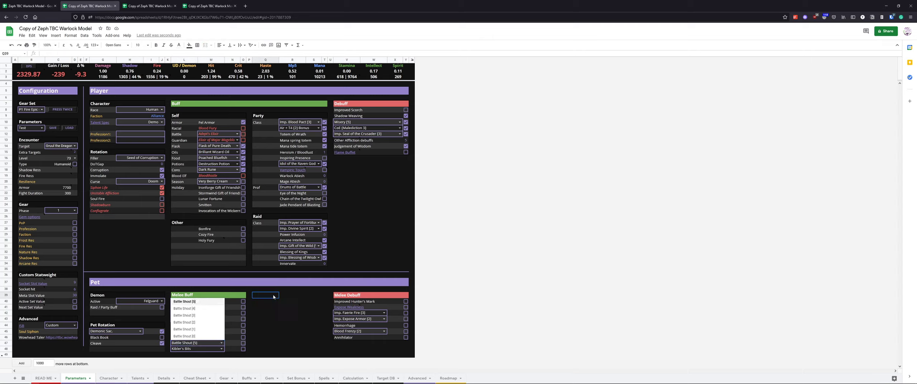
{"action": "left_click", "coordinate": [222, 343]}
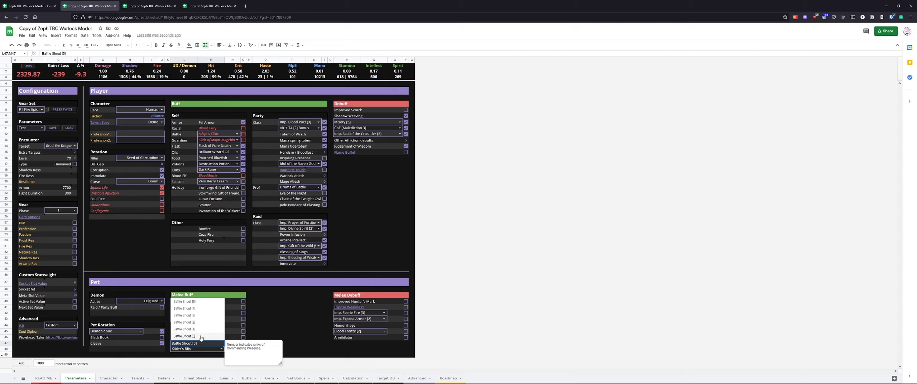
{"action": "left_click", "coordinate": [283, 314]}
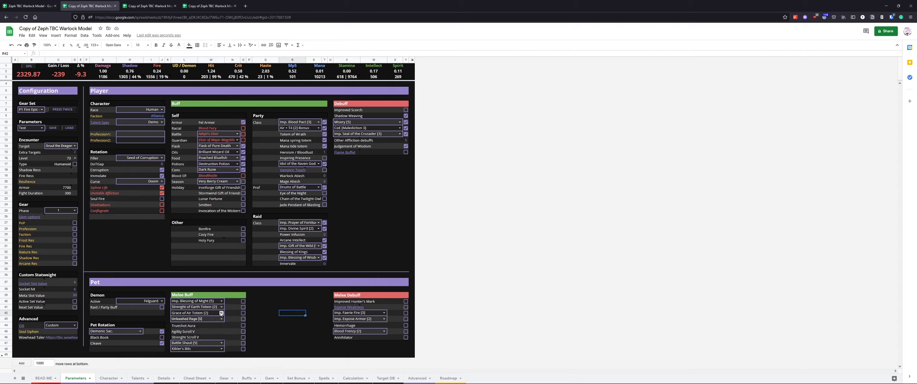
{"action": "mouse_move", "coordinate": [209, 319]}
{"action": "left_click", "coordinate": [221, 301]}
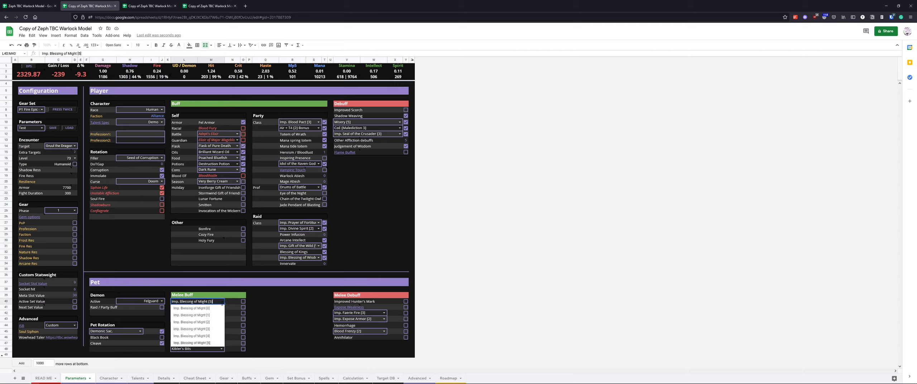
{"action": "left_click", "coordinate": [289, 320]}
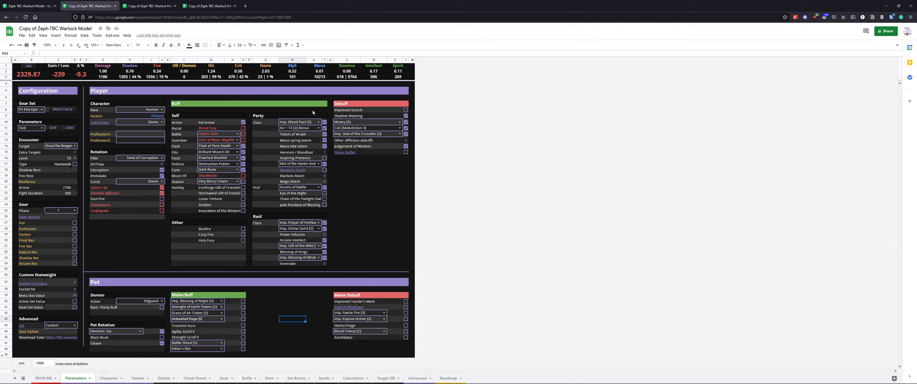
Load the Fire parameter preset
{"action": "left_click_drag", "start_coordinate": [349, 106], "coordinate": [407, 154]}
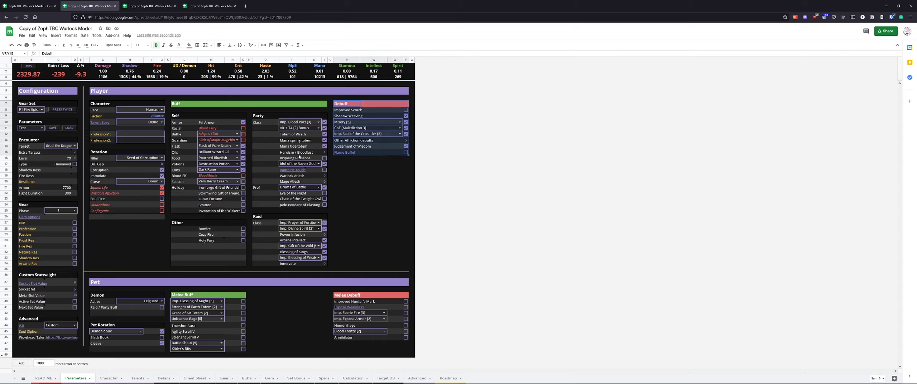
{"action": "left_click", "coordinate": [379, 141]}
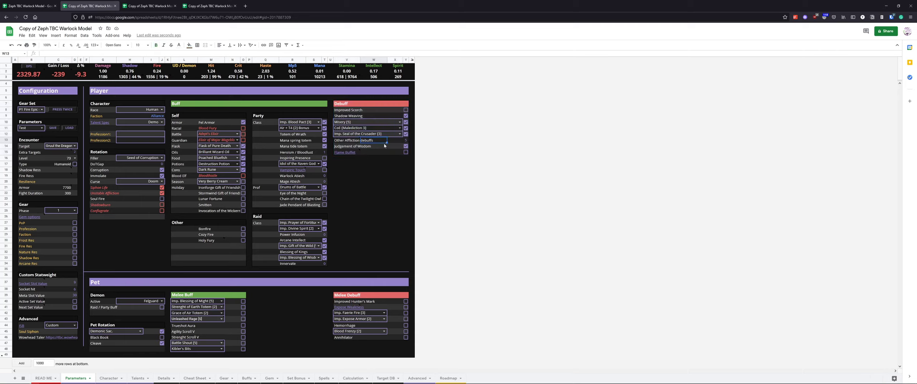
{"action": "left_click", "coordinate": [42, 128]}
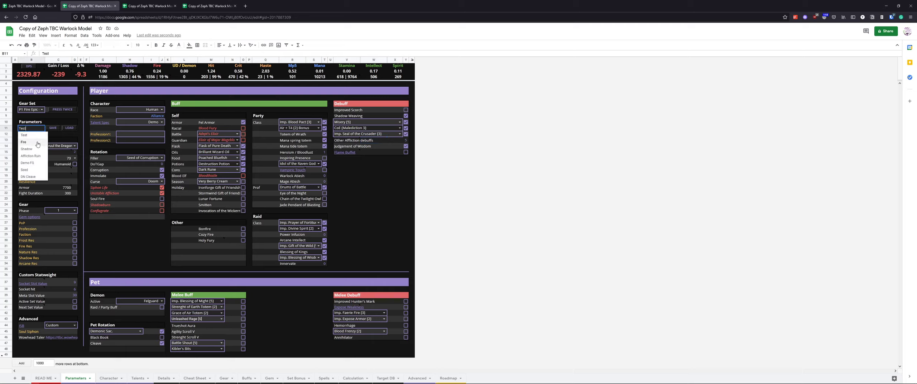
{"action": "left_click", "coordinate": [38, 143]}
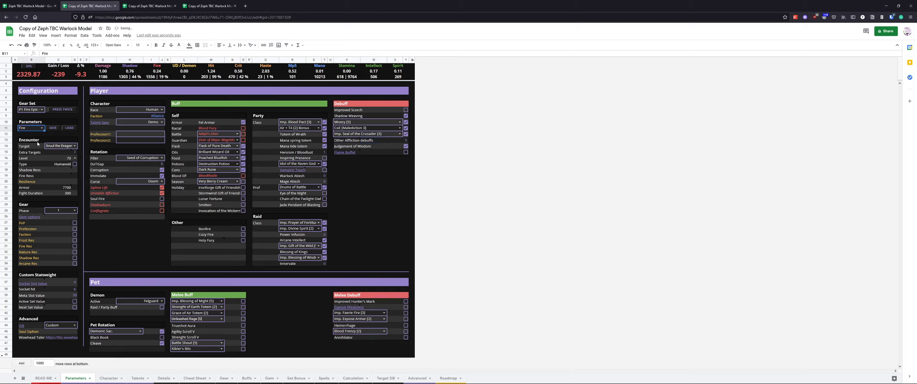
{"action": "left_click", "coordinate": [69, 128]}
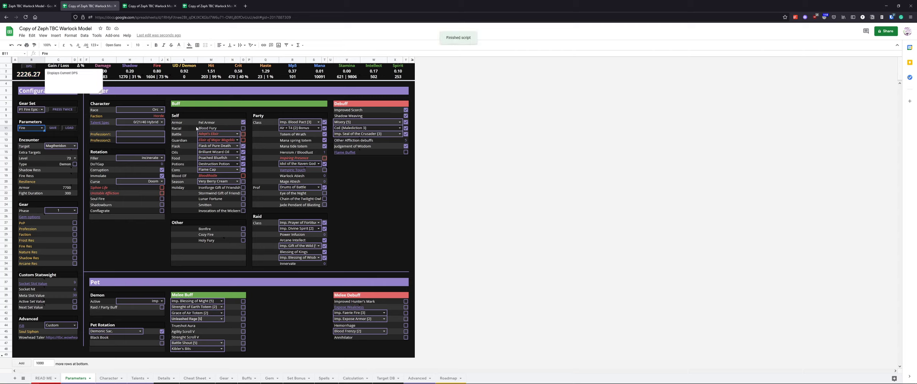
Turn off the Improved Scorch debuff and the Drums of Battle buff
{"action": "left_click", "coordinate": [398, 200]}
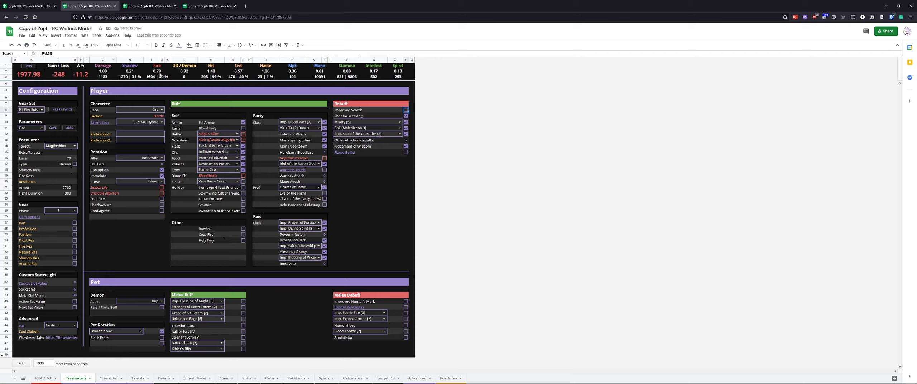
{"action": "left_click", "coordinate": [79, 78]}
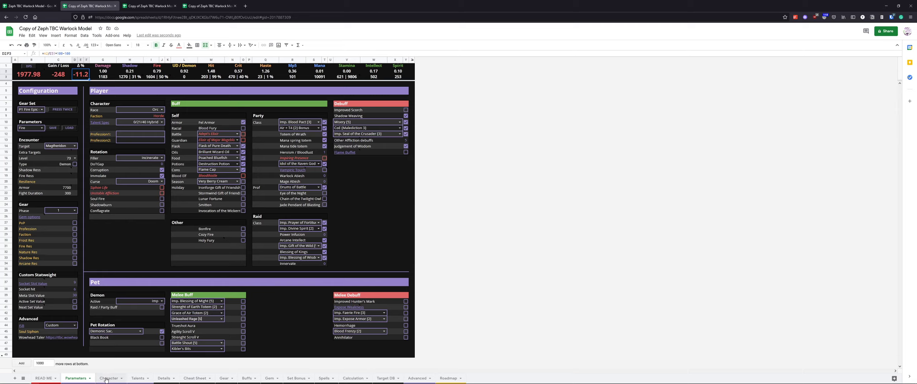
{"action": "left_click", "coordinate": [347, 175]}
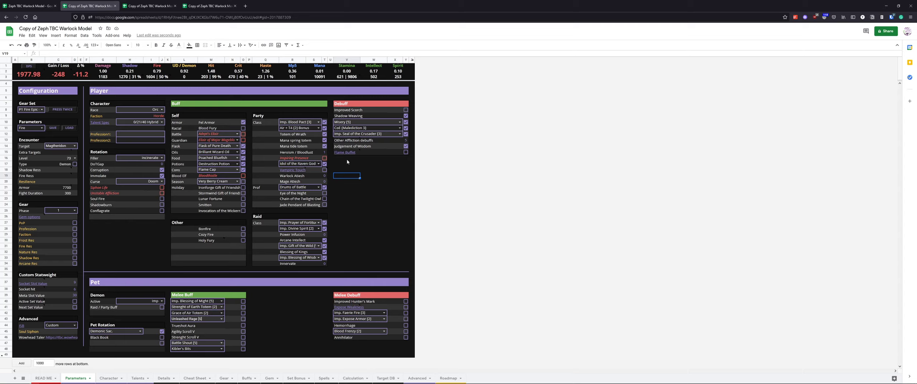
{"action": "left_click", "coordinate": [325, 187]}
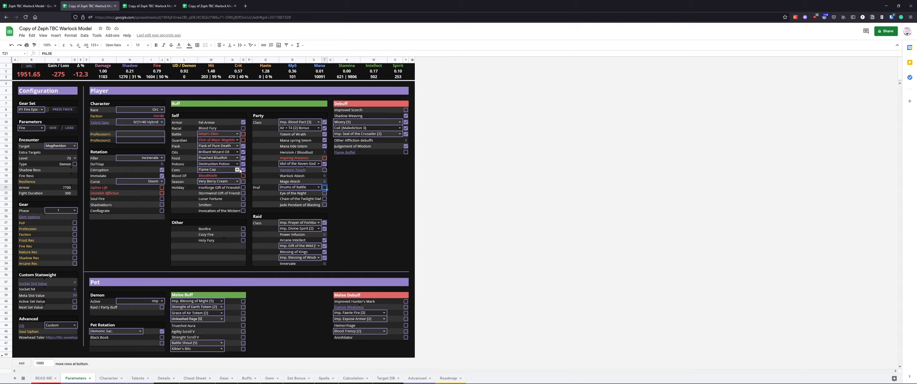
Review the consumable options and open the Character sheet
{"action": "left_click", "coordinate": [237, 170]}
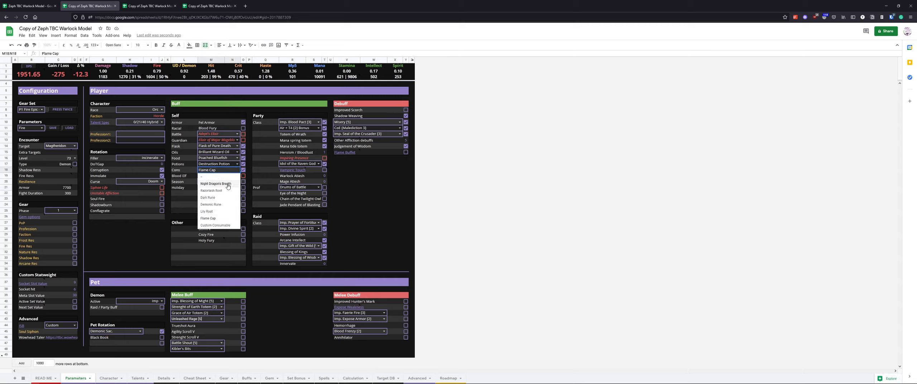
{"action": "left_click", "coordinate": [394, 193]}
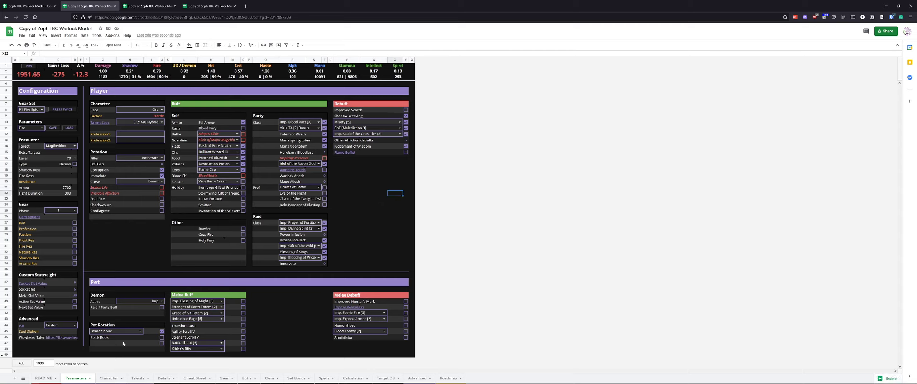
{"action": "left_click", "coordinate": [104, 379]}
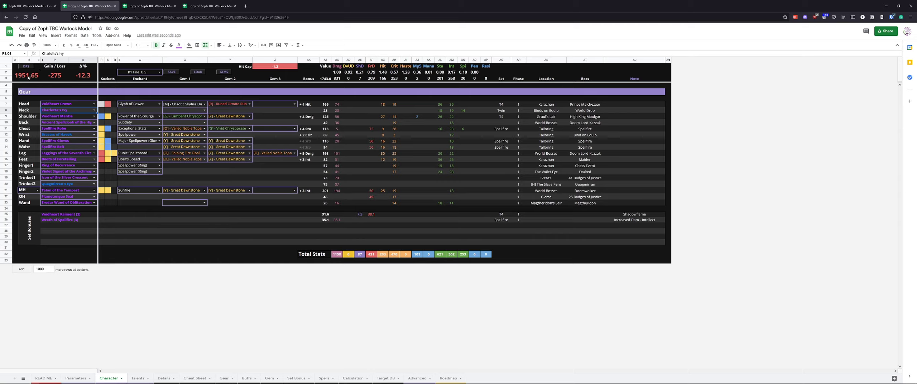
Load the P1 Fire Epic Gems gear preset
{"action": "left_click_drag", "start_coordinate": [28, 77], "coordinate": [84, 76]}
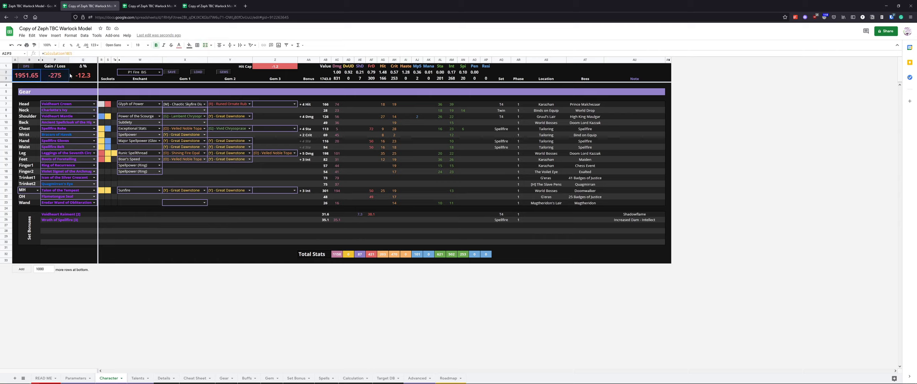
{"action": "left_click", "coordinate": [159, 72]}
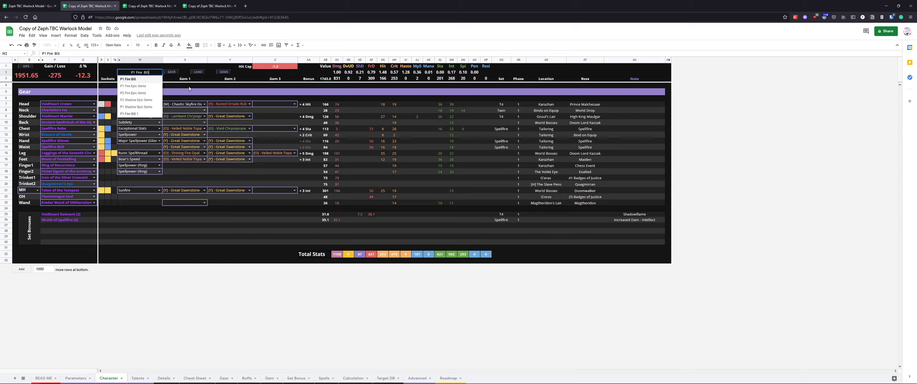
{"action": "left_click", "coordinate": [142, 87]}
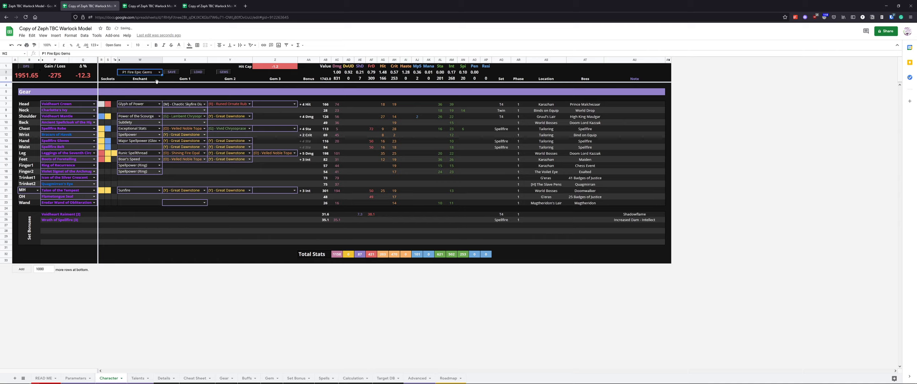
{"action": "left_click", "coordinate": [199, 73]}
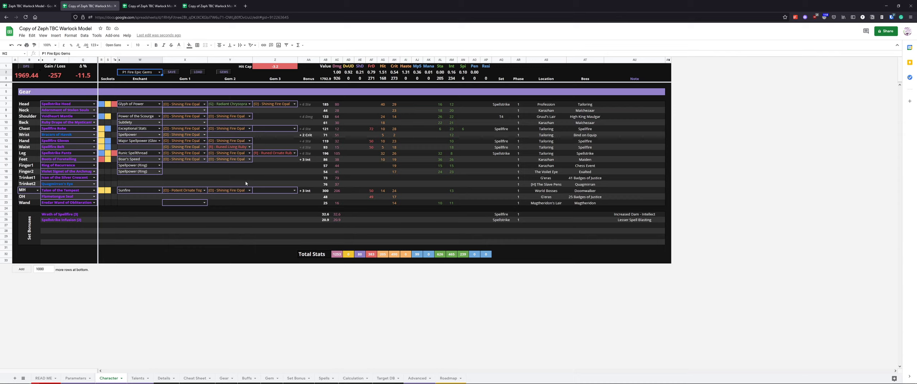
Fill all gear sockets with Great Dawnstone using the gems option
{"action": "left_click", "coordinate": [225, 72]}
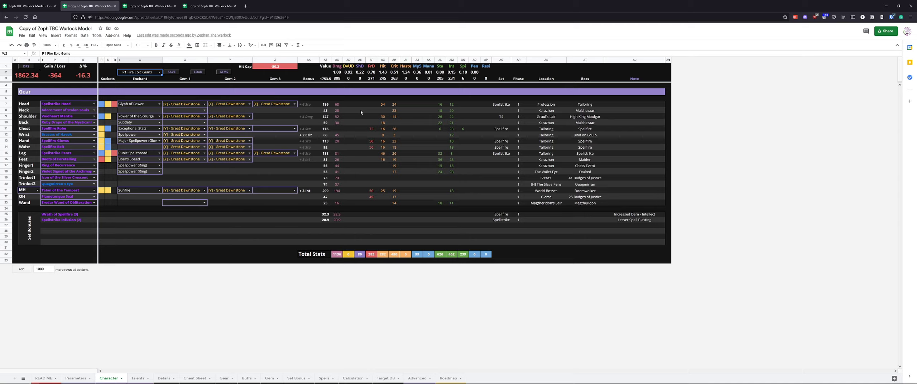
{"action": "left_click", "coordinate": [259, 68]}
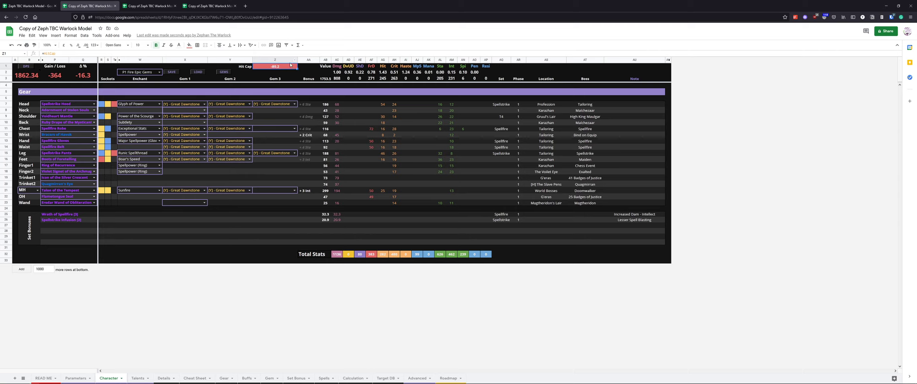
{"action": "left_click_drag", "start_coordinate": [223, 105], "coordinate": [233, 160]}
{"action": "left_click", "coordinate": [234, 160]}
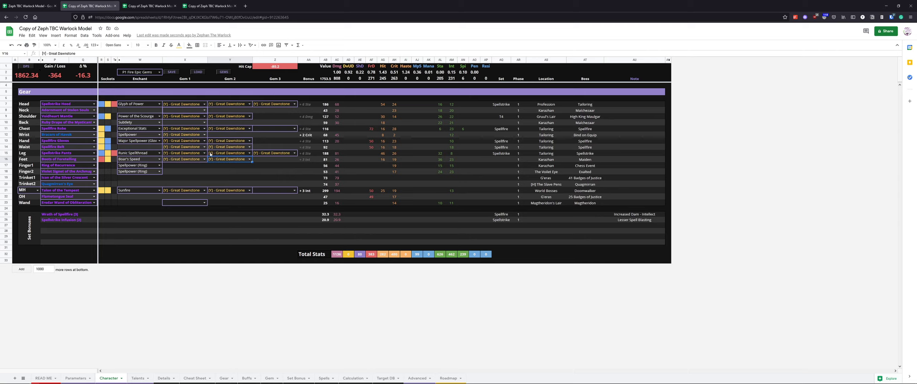
{"action": "left_click", "coordinate": [279, 68]}
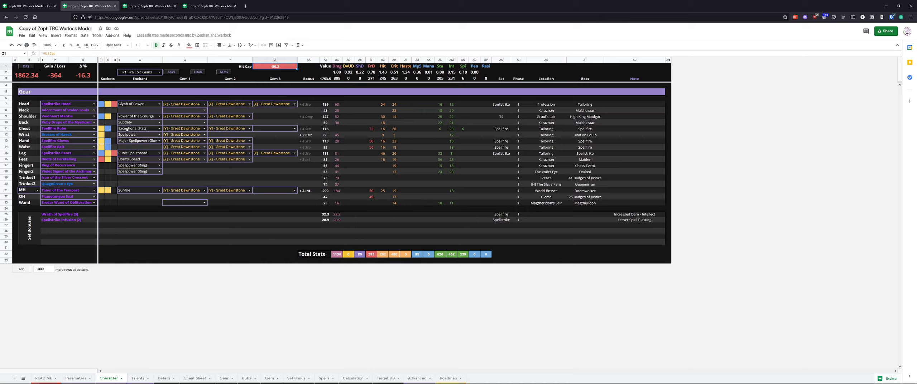
{"action": "left_click", "coordinate": [95, 105]}
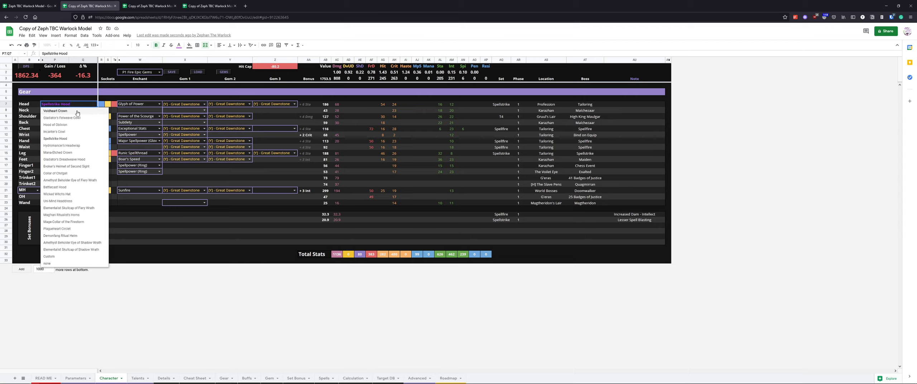
{"action": "left_click", "coordinate": [133, 112]}
{"action": "left_click_drag", "start_coordinate": [102, 106], "coordinate": [114, 106]}
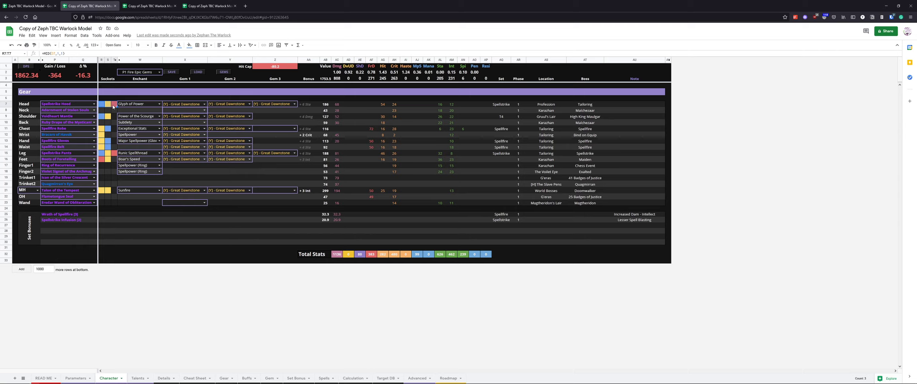
{"action": "left_click", "coordinate": [135, 104]}
{"action": "left_click", "coordinate": [159, 104]}
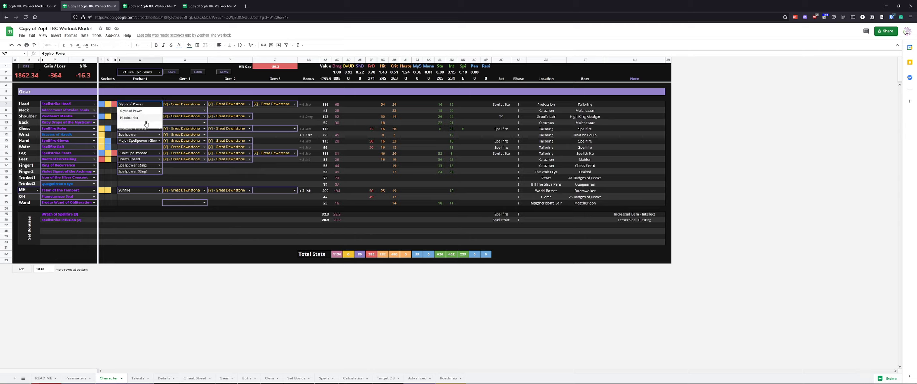
{"action": "left_click", "coordinate": [185, 106]}
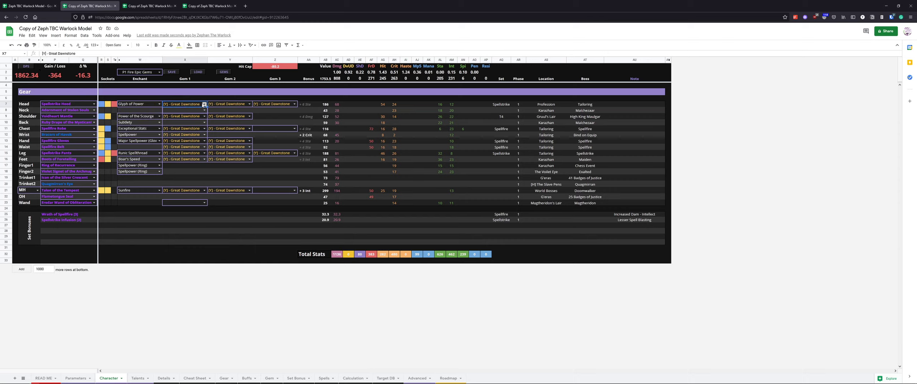
Set the chest's third gem to Runed Ornate Ruby
{"action": "left_click_drag", "start_coordinate": [189, 104], "coordinate": [276, 108]}
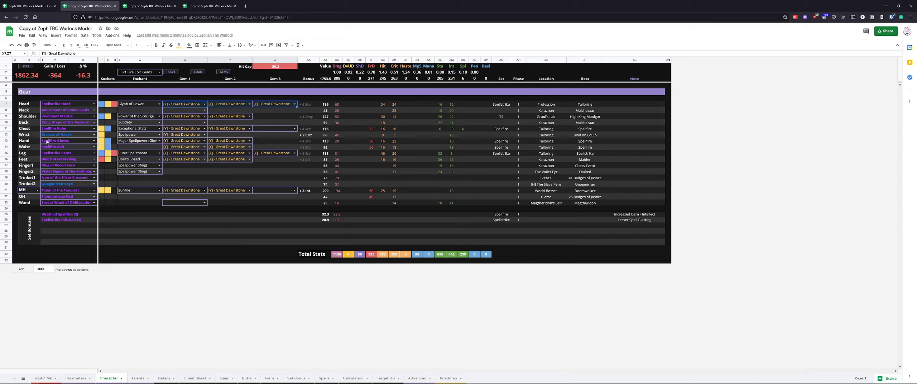
{"action": "left_click", "coordinate": [290, 131]}
{"action": "left_click", "coordinate": [274, 148]}
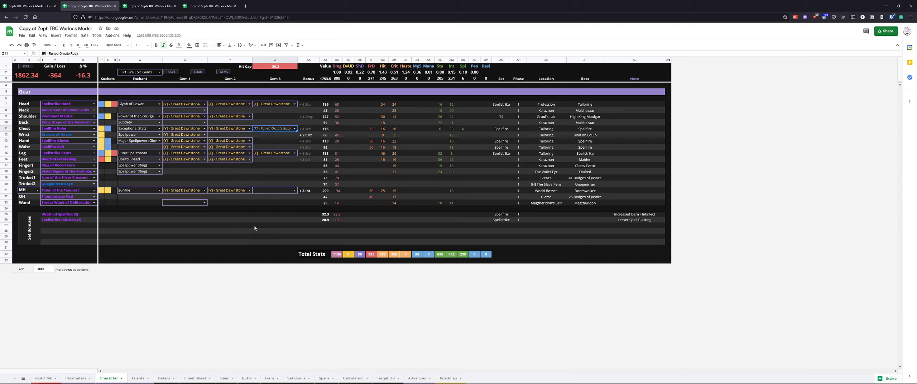
Equip Voidheart Crown on the head with a Chaotic Skyfire Diamond in its first socket
{"action": "left_click", "coordinate": [94, 104]}
{"action": "left_click", "coordinate": [56, 114]}
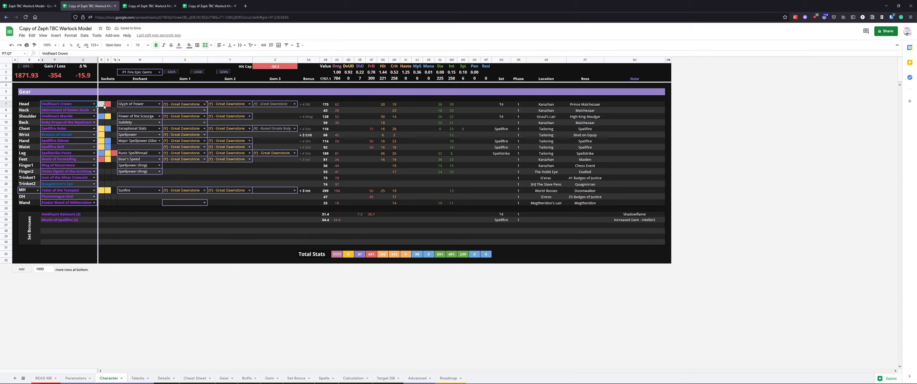
{"action": "left_click", "coordinate": [173, 104]}
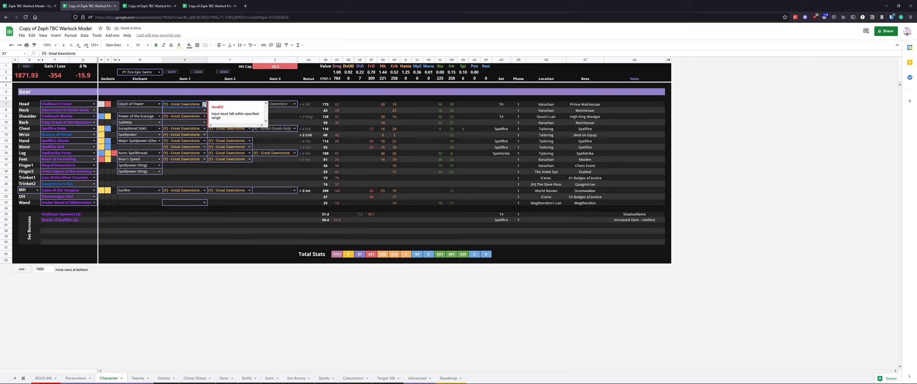
{"action": "left_click", "coordinate": [205, 103]}
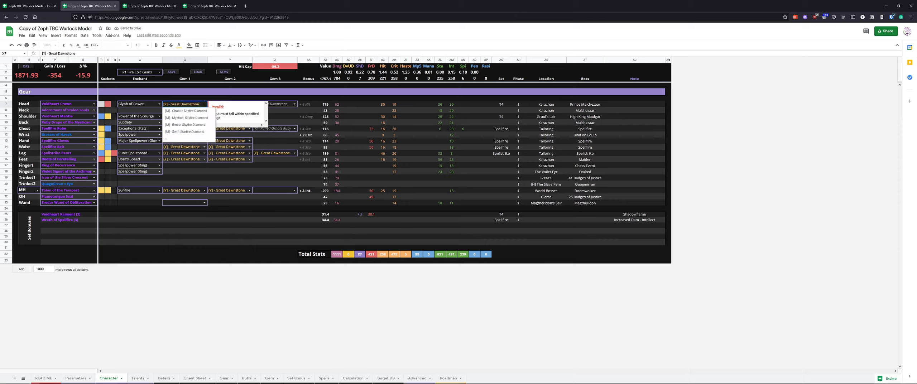
{"action": "left_click", "coordinate": [199, 111]}
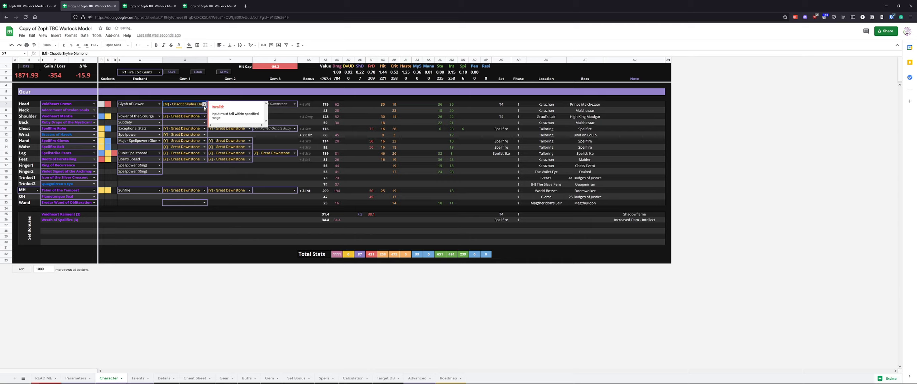
{"action": "left_click", "coordinate": [204, 108]}
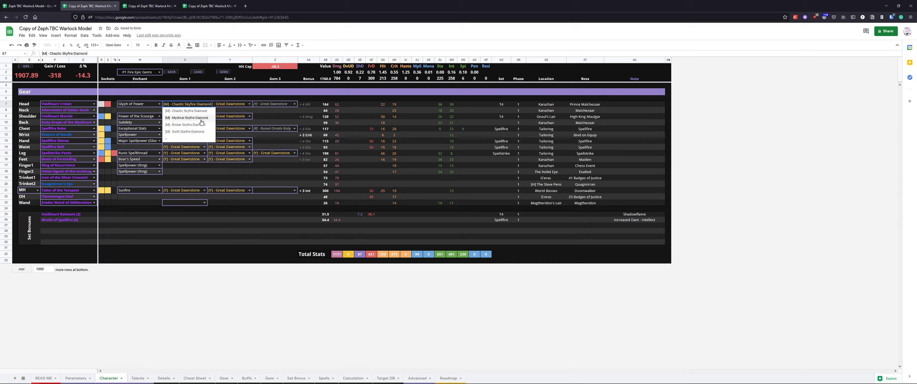
Switch the head back to Spellstrike Hood and set its first gem to Shining Fire Opal
{"action": "left_click", "coordinate": [93, 104]}
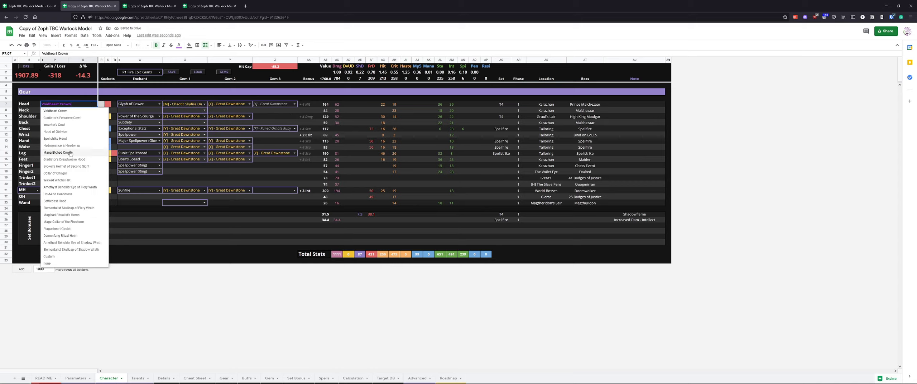
{"action": "left_click", "coordinate": [67, 139]}
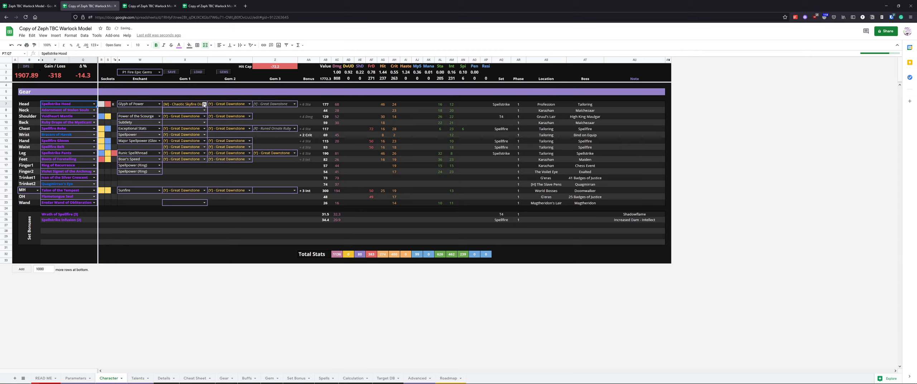
{"action": "left_click", "coordinate": [204, 103]}
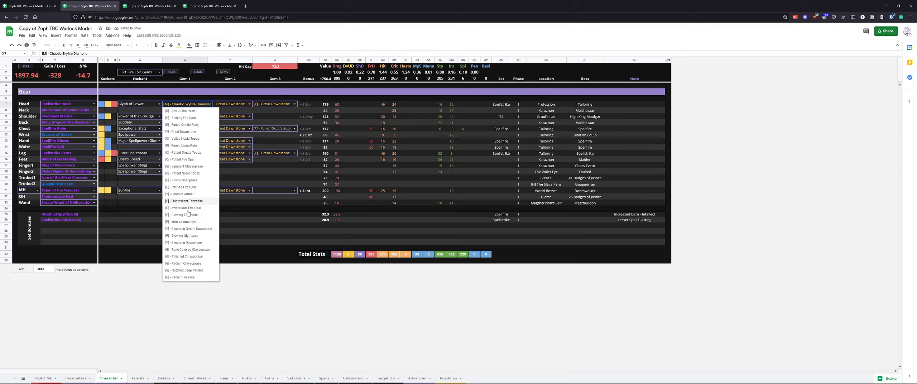
{"action": "left_click", "coordinate": [190, 118]}
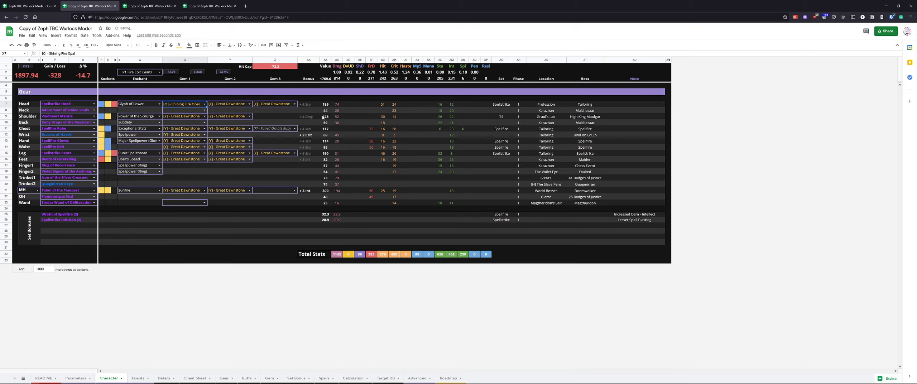
Inspect the gear bonus and stat formulas and the gear preset list
{"action": "left_click", "coordinate": [310, 136]}
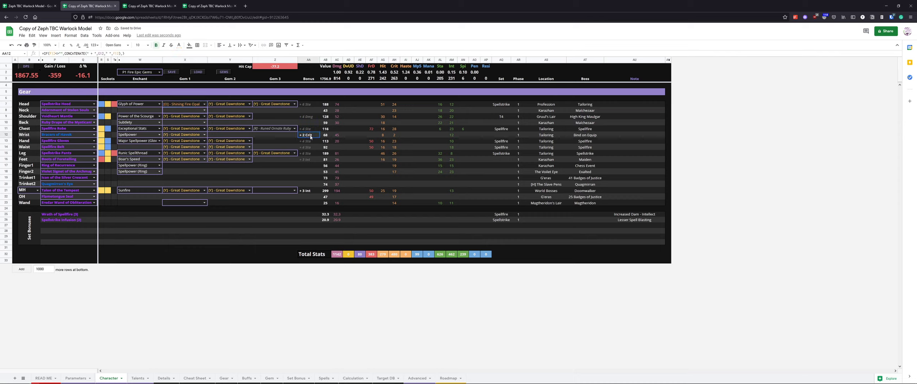
{"action": "mouse_move", "coordinate": [308, 105]}
{"action": "left_mouse_down"}
{"action": "mouse_move", "coordinate": [316, 204]}
{"action": "mouse_move", "coordinate": [309, 107]}
{"action": "left_mouse_up"}
{"action": "left_click", "coordinate": [308, 135]}
{"action": "left_click", "coordinate": [393, 138]}
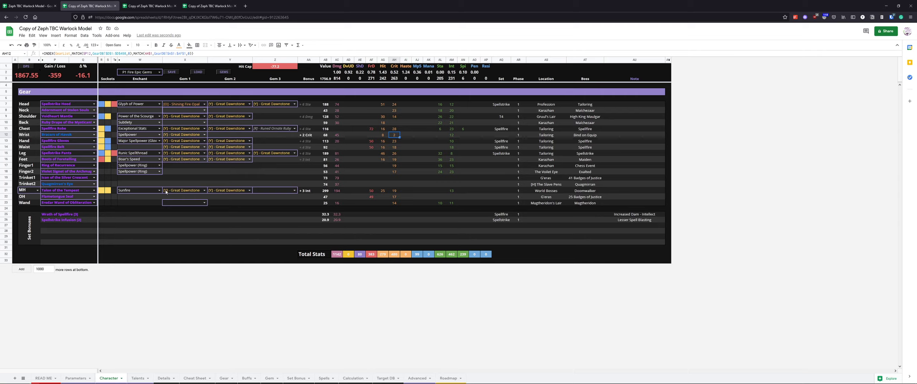
{"action": "left_click", "coordinate": [159, 72]}
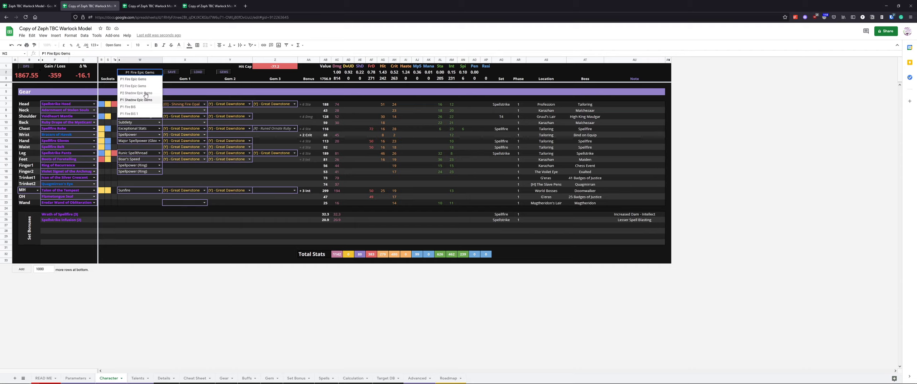
{"action": "left_click", "coordinate": [307, 154]}
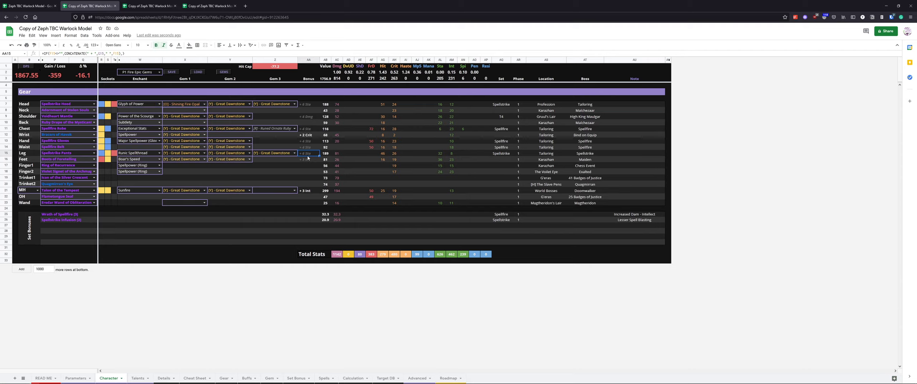
Review the Affliction, Demonology and Destruction talent specs on the Talents sheet, and open the Details sheet
{"action": "left_click", "coordinate": [138, 378]}
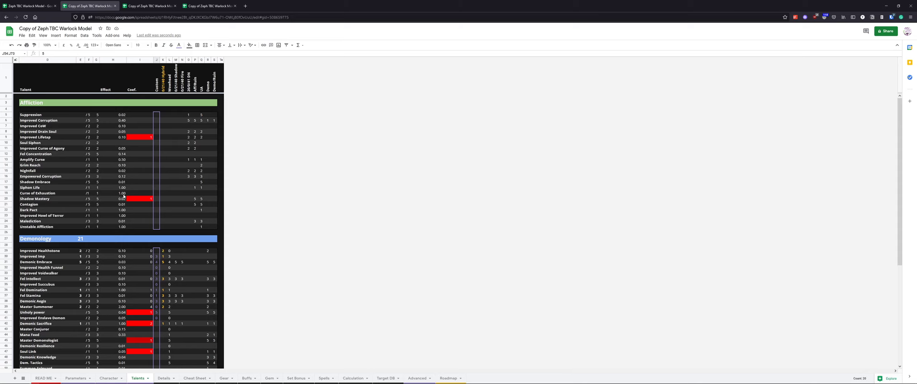
{"action": "scroll", "coordinate": [169, 225], "scroll_direction": "down", "scroll_amount": 5}
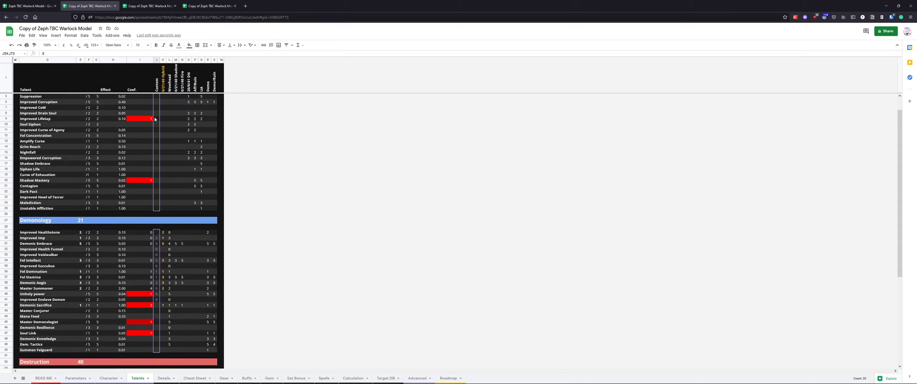
{"action": "scroll", "coordinate": [165, 226], "scroll_direction": "up", "scroll_amount": 5}
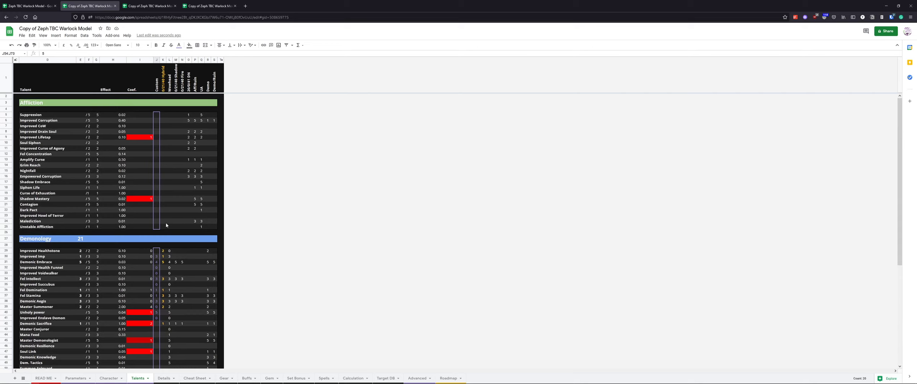
{"action": "scroll", "coordinate": [163, 82], "scroll_direction": "down", "scroll_amount": 4}
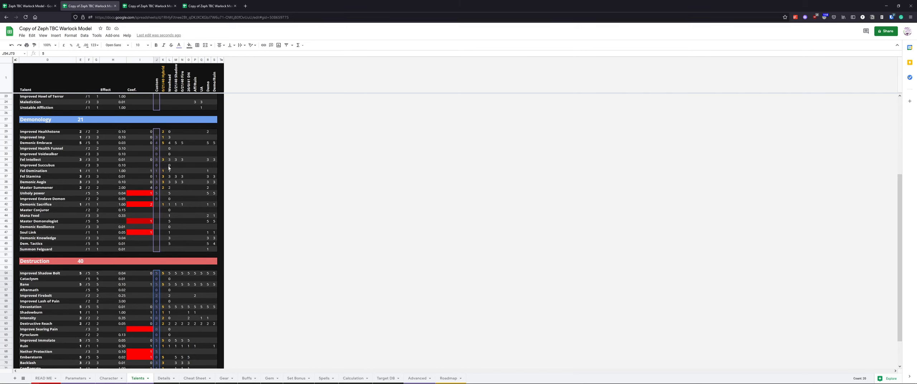
{"action": "scroll", "coordinate": [169, 168], "scroll_direction": "down", "scroll_amount": 2}
{"action": "scroll", "coordinate": [165, 272], "scroll_direction": "up", "scroll_amount": 5}
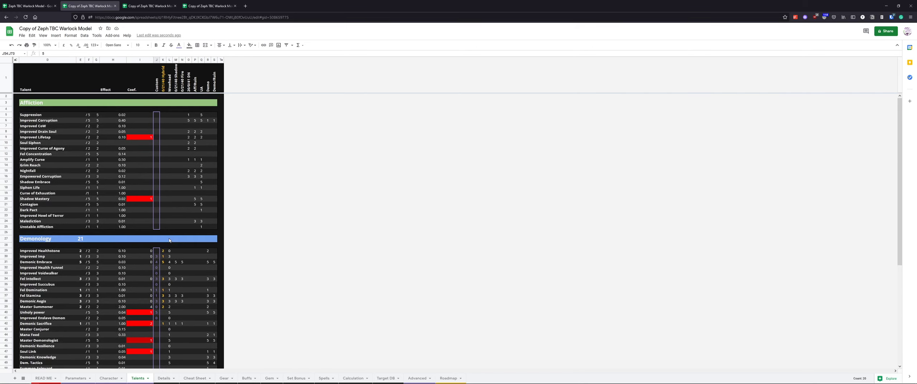
{"action": "left_click", "coordinate": [163, 74]}
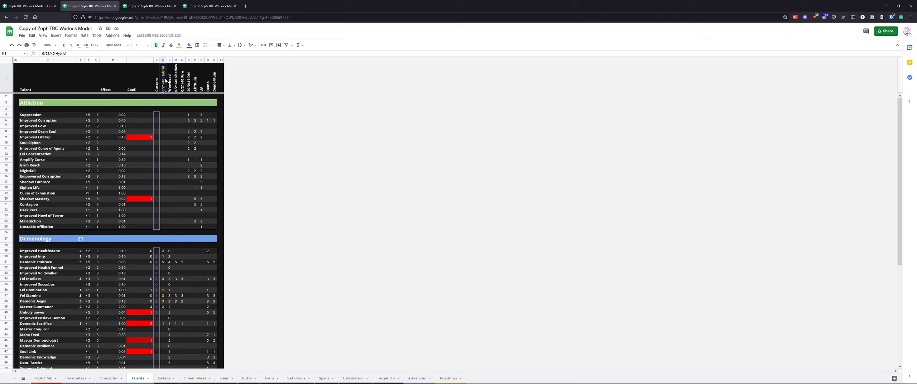
{"action": "scroll", "coordinate": [163, 122], "scroll_direction": "down", "scroll_amount": 5}
{"action": "scroll", "coordinate": [169, 161], "scroll_direction": "down", "scroll_amount": 2}
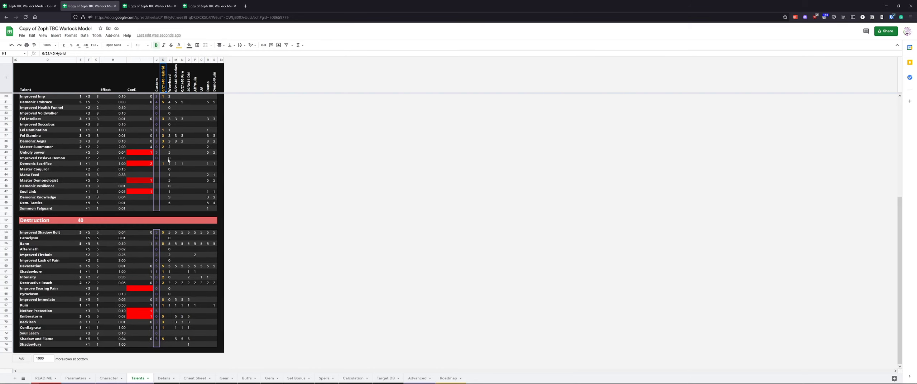
{"action": "left_click", "coordinate": [164, 378]}
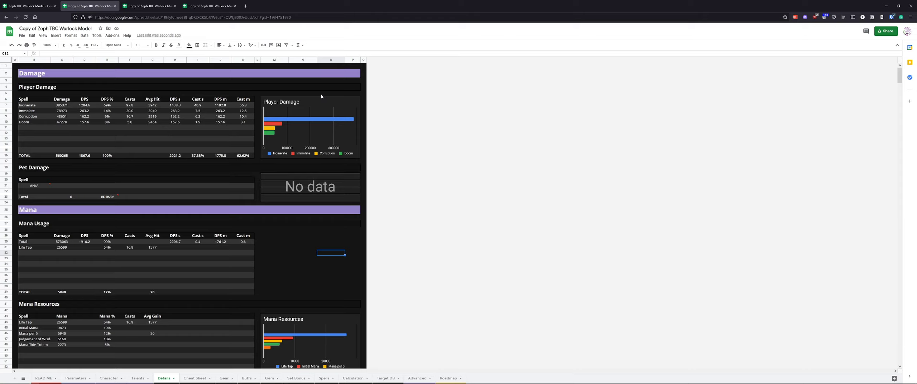
Review the player damage and mana breakdown on the Details sheet, then open the Cheat Sheet
{"action": "scroll", "coordinate": [118, 239], "scroll_direction": "down", "scroll_amount": 5}
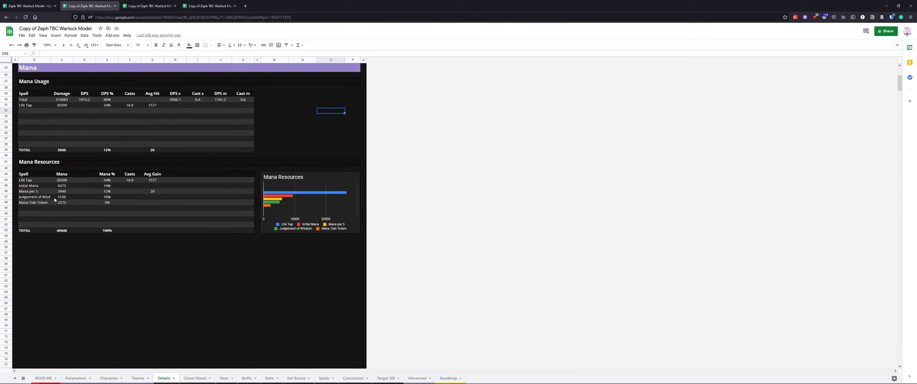
{"action": "scroll", "coordinate": [54, 200], "scroll_direction": "up", "scroll_amount": 5}
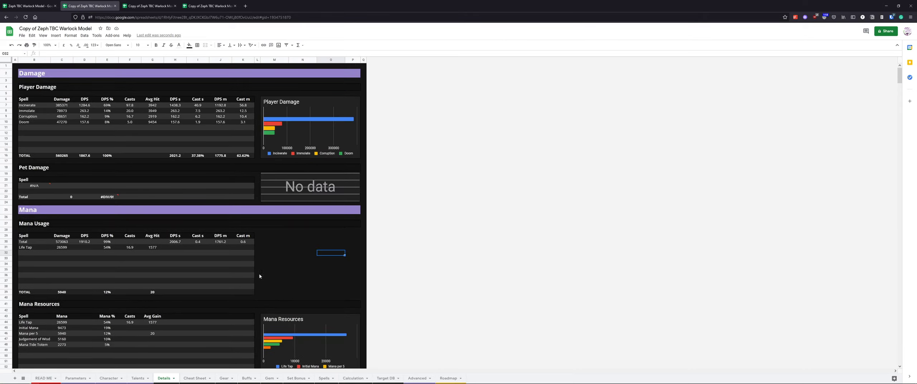
{"action": "left_click", "coordinate": [194, 378]}
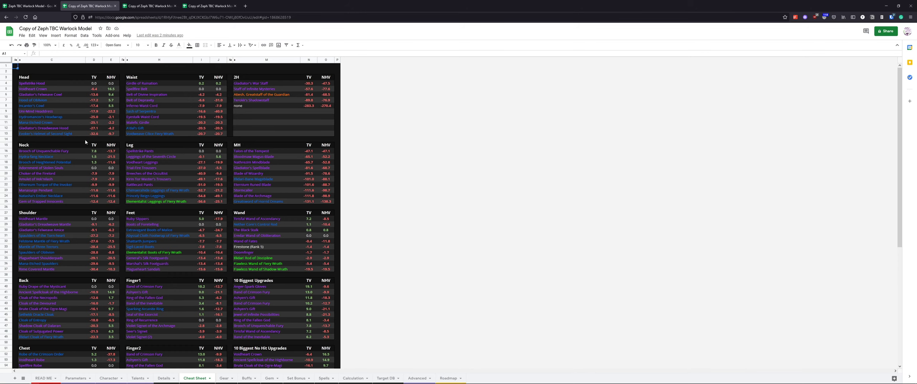
Examine the per-slot item comparisons and the biggest upgrades and no-hit upgrades tables on the Cheat Sheet
{"action": "scroll", "coordinate": [236, 191], "scroll_direction": "down", "scroll_amount": 7}
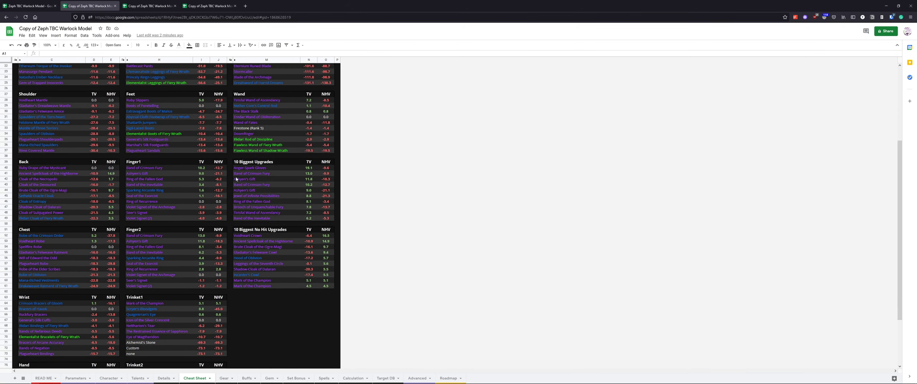
{"action": "left_click_drag", "start_coordinate": [239, 165], "coordinate": [326, 218]}
{"action": "left_click_drag", "start_coordinate": [309, 169], "coordinate": [328, 287]}
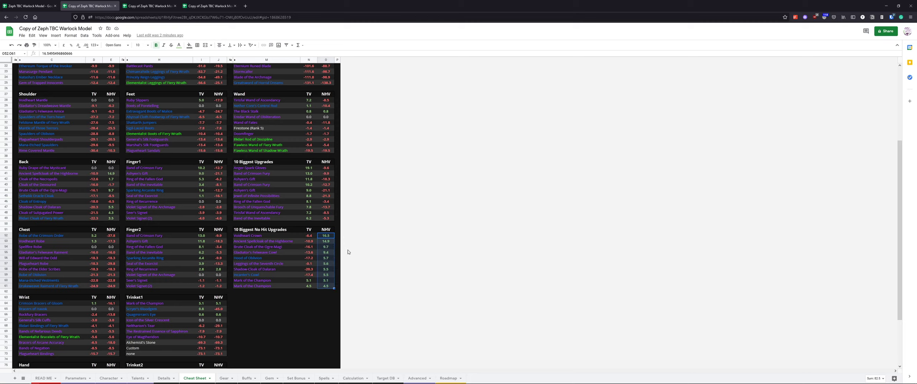
{"action": "left_click_drag", "start_coordinate": [326, 244], "coordinate": [323, 289]}
{"action": "scroll", "coordinate": [247, 284], "scroll_direction": "up", "scroll_amount": 5}
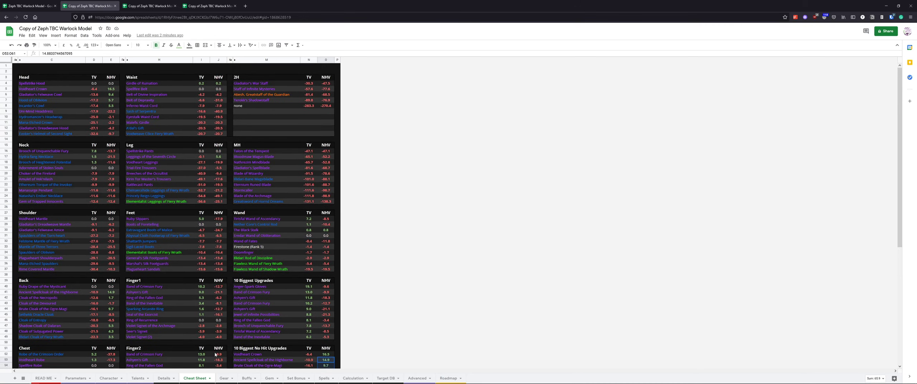
{"action": "left_click", "coordinate": [225, 379]}
{"action": "left_click", "coordinate": [201, 379]}
{"action": "scroll", "coordinate": [192, 141], "scroll_direction": "down", "scroll_amount": 8}
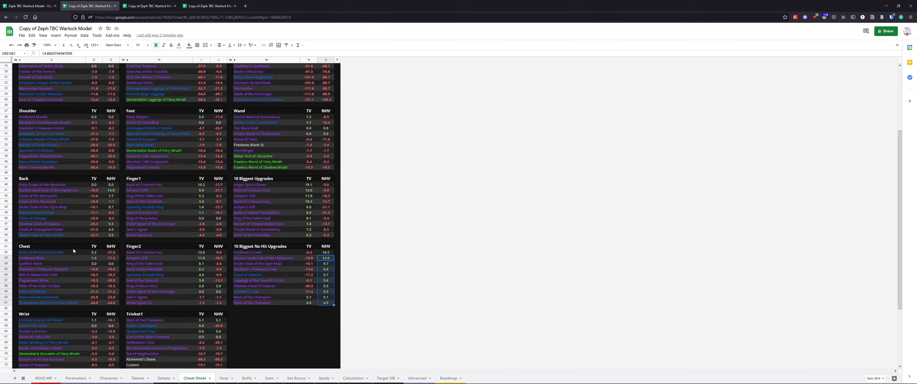
{"action": "scroll", "coordinate": [176, 309], "scroll_direction": "up", "scroll_amount": 8}
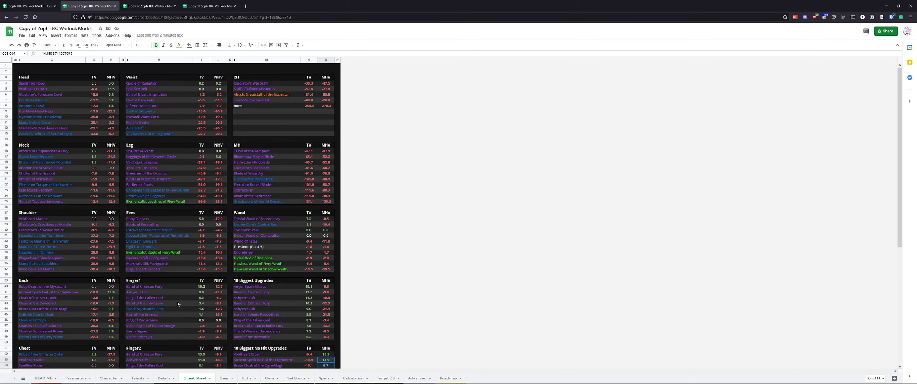
Open the Gear sheet and scroll through the item lists for each slot
{"action": "left_click", "coordinate": [224, 379]}
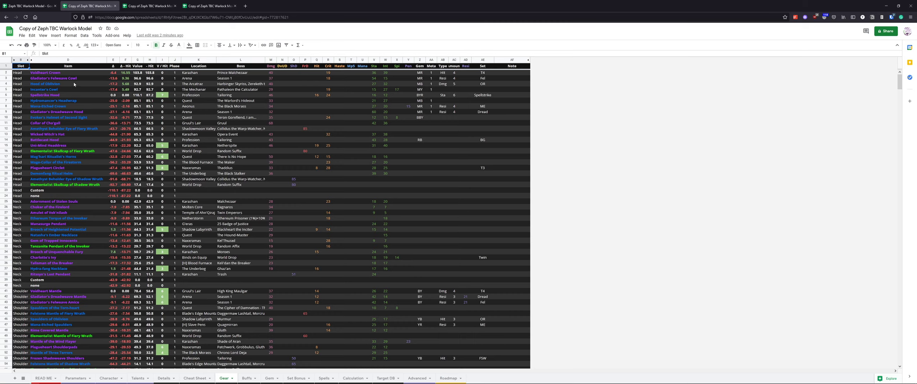
{"action": "left_click_drag", "start_coordinate": [42, 75], "coordinate": [175, 74]}
{"action": "left_click", "coordinate": [247, 79]}
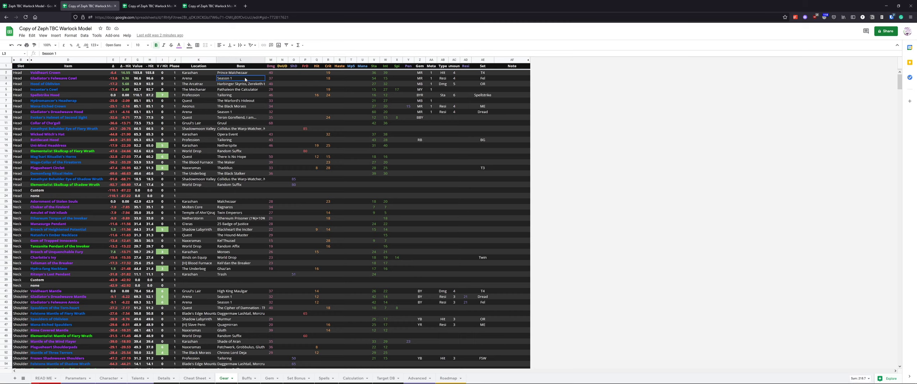
{"action": "scroll", "coordinate": [101, 122], "scroll_direction": "down", "scroll_amount": 18}
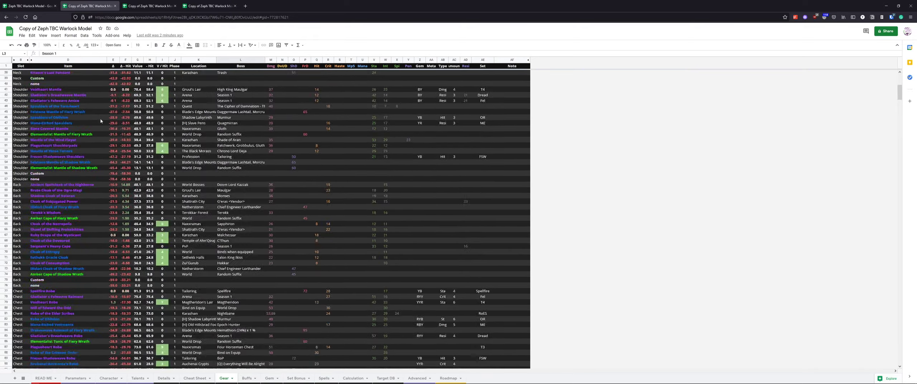
{"action": "scroll", "coordinate": [100, 126], "scroll_direction": "down", "scroll_amount": 20}
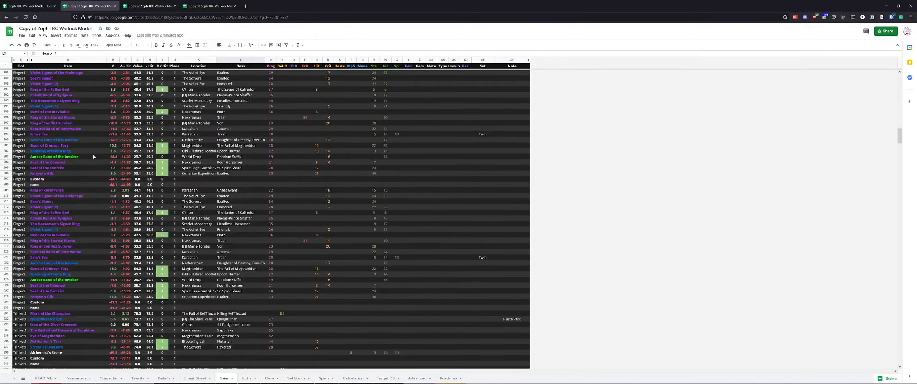
{"action": "scroll", "coordinate": [93, 162], "scroll_direction": "up", "scroll_amount": 20}
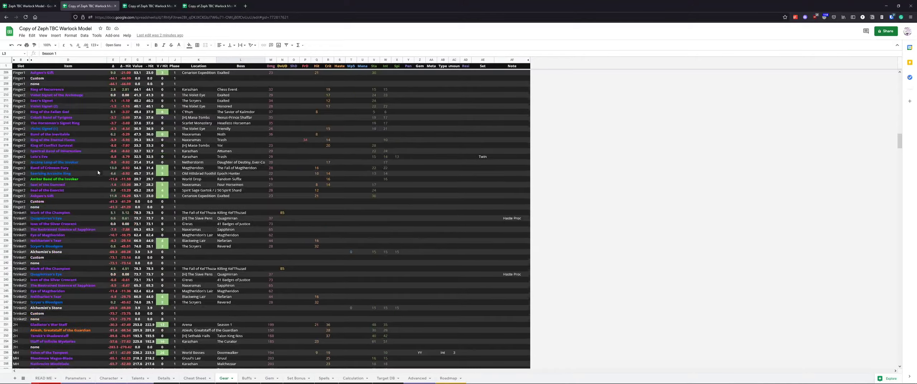
{"action": "scroll", "coordinate": [103, 176], "scroll_direction": "up", "scroll_amount": 20}
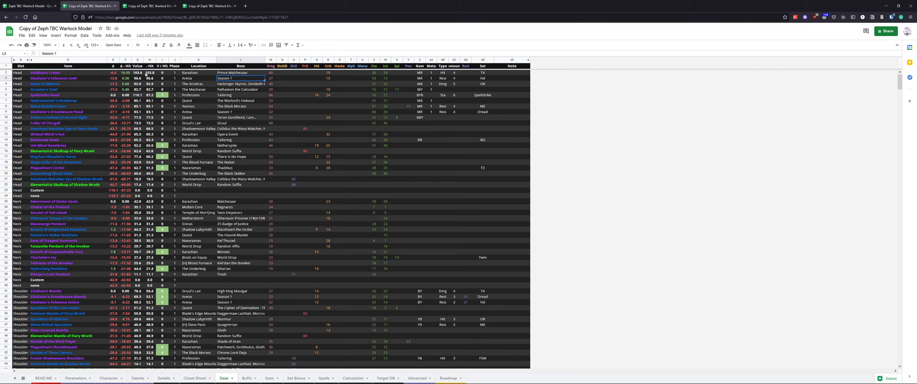
{"action": "left_click", "coordinate": [138, 72]}
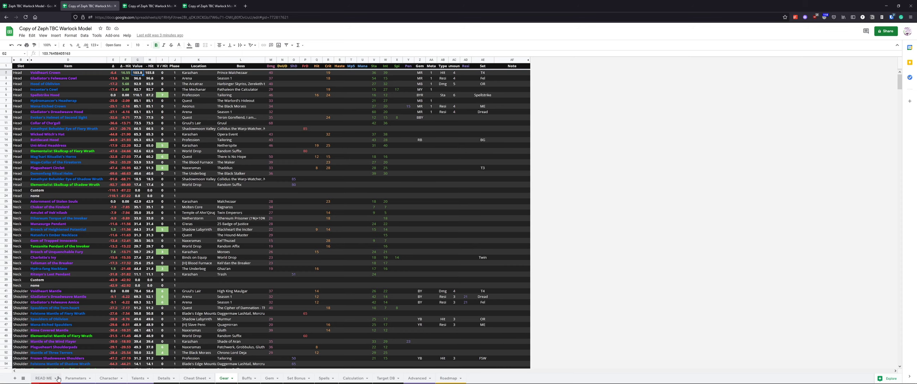
Check the configuration on the Parameters sheet and the stat weight rows on the Calculation sheet
{"action": "left_click", "coordinate": [73, 378]}
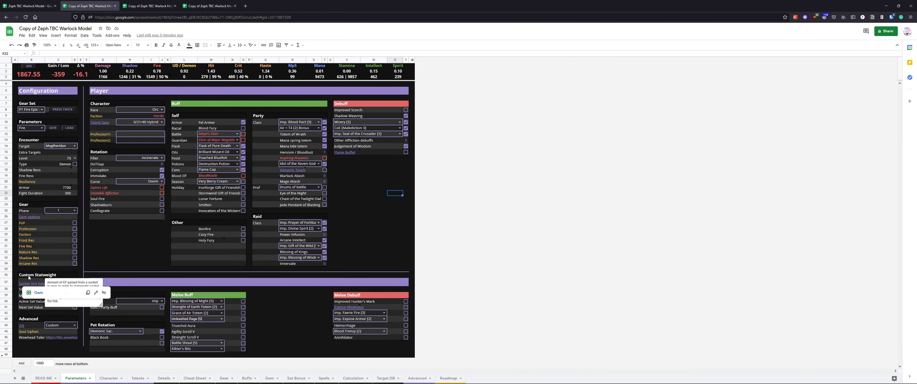
{"action": "left_click", "coordinate": [124, 255]}
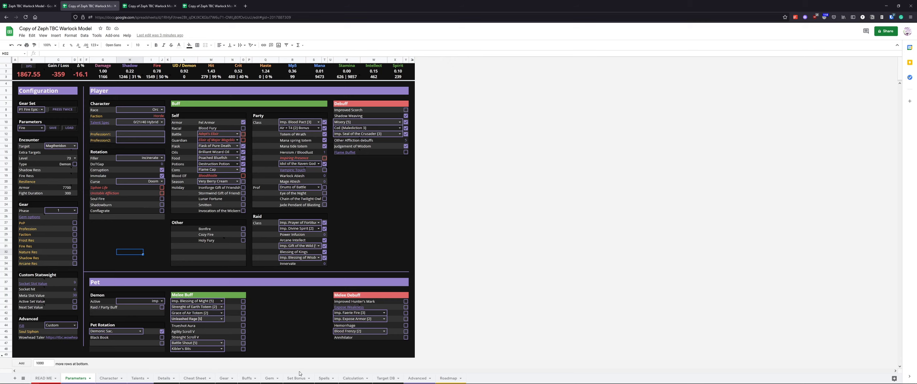
{"action": "left_click", "coordinate": [353, 379]}
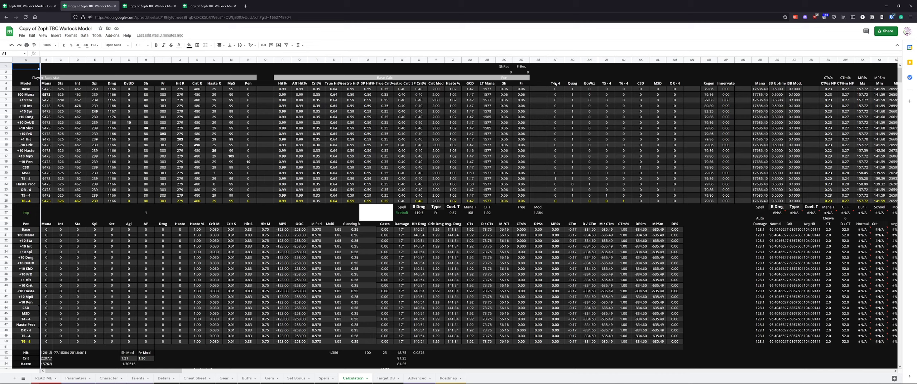
{"action": "left_click_drag", "start_coordinate": [22, 95], "coordinate": [23, 100]}
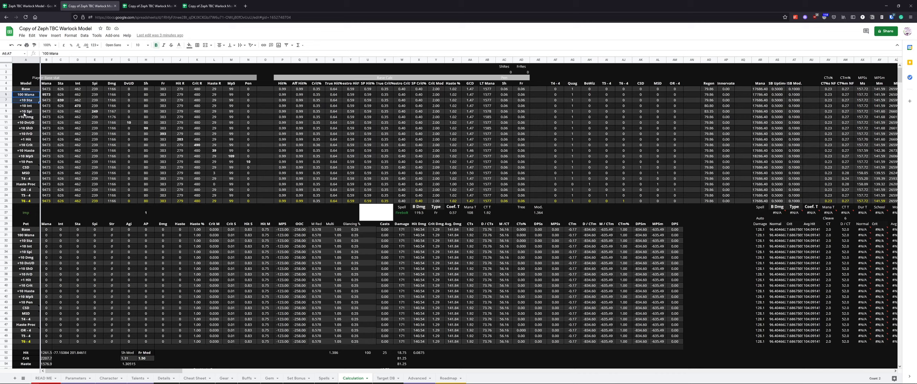
{"action": "left_click", "coordinate": [197, 150]}
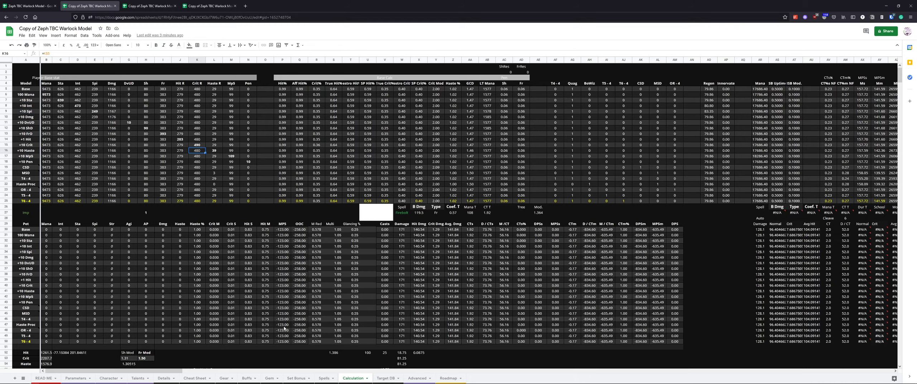
Compare the value cells of the head items on the Gear sheet, focusing on Voidheart Crown and Spellstrike Hood
{"action": "left_click", "coordinate": [225, 378]}
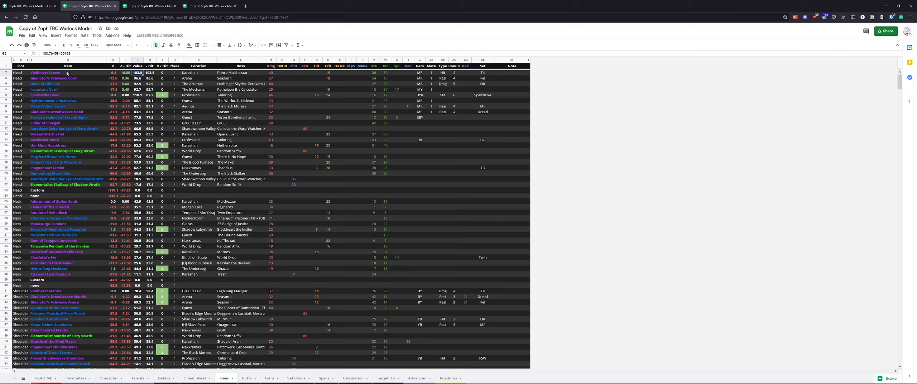
{"action": "left_click", "coordinate": [150, 73]}
{"action": "left_click", "coordinate": [316, 72]}
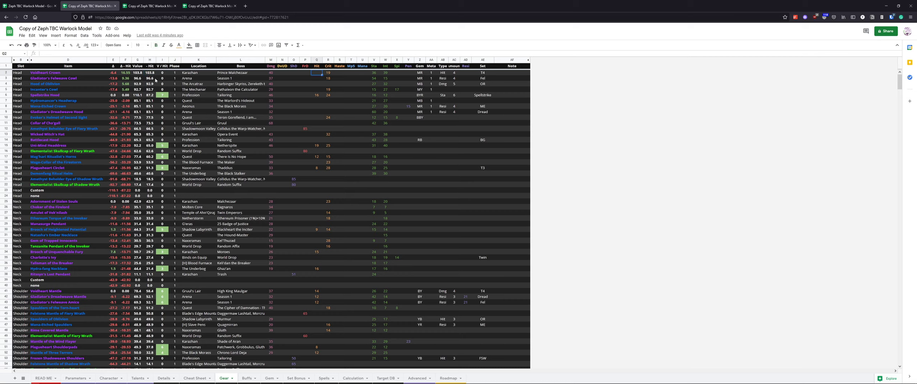
{"action": "left_click_drag", "start_coordinate": [150, 74], "coordinate": [136, 75]}
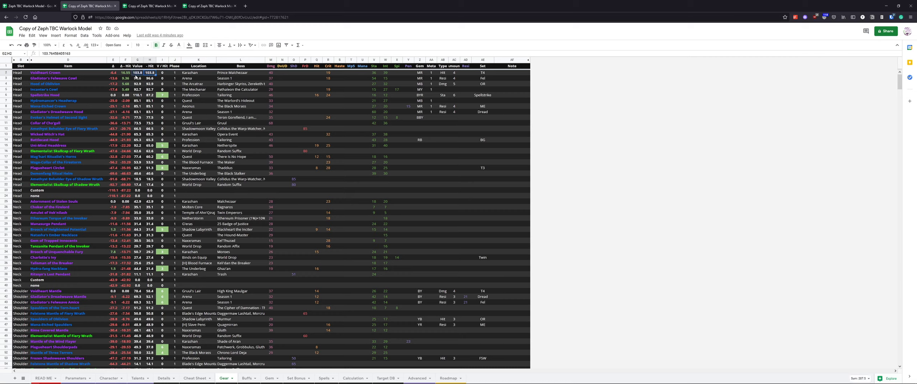
{"action": "left_click_drag", "start_coordinate": [66, 96], "coordinate": [332, 98]}
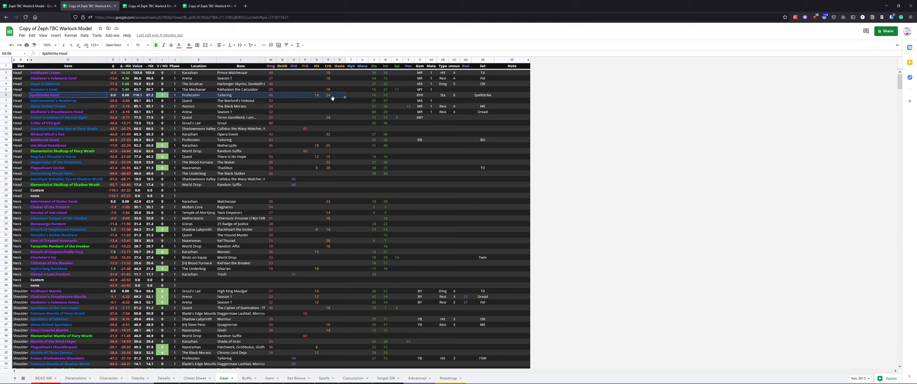
{"action": "left_click", "coordinate": [134, 96]}
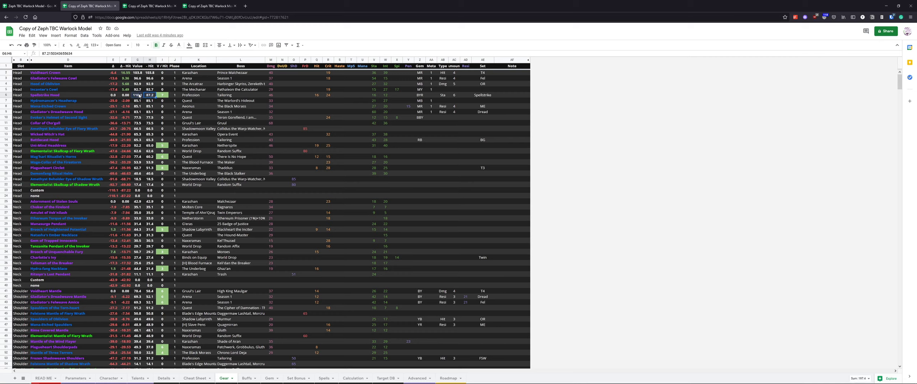
{"action": "mouse_move", "coordinate": [143, 97]}
{"action": "left_mouse_down"}
{"action": "mouse_move", "coordinate": [320, 99]}
{"action": "mouse_move", "coordinate": [139, 99]}
{"action": "left_mouse_up"}
{"action": "mouse_move", "coordinate": [141, 97]}
{"action": "left_mouse_down"}
{"action": "mouse_move", "coordinate": [318, 95]}
{"action": "mouse_move", "coordinate": [145, 97]}
{"action": "left_mouse_up"}
{"action": "left_click_drag", "start_coordinate": [54, 74], "coordinate": [140, 97]}
{"action": "left_click", "coordinate": [153, 74]}
{"action": "left_click", "coordinate": [141, 96]}
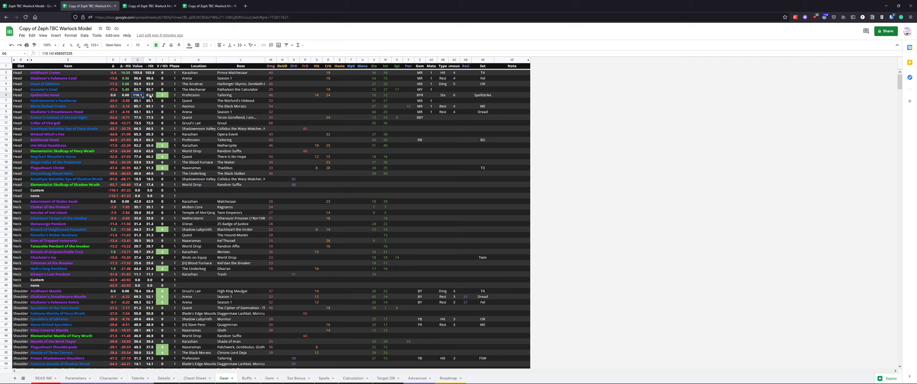
Inspect the delta and hit-value columns for Voidheart Crown and Spellstrike Hood on the Gear sheet
{"action": "left_click_drag", "start_coordinate": [150, 96], "coordinate": [153, 75]}
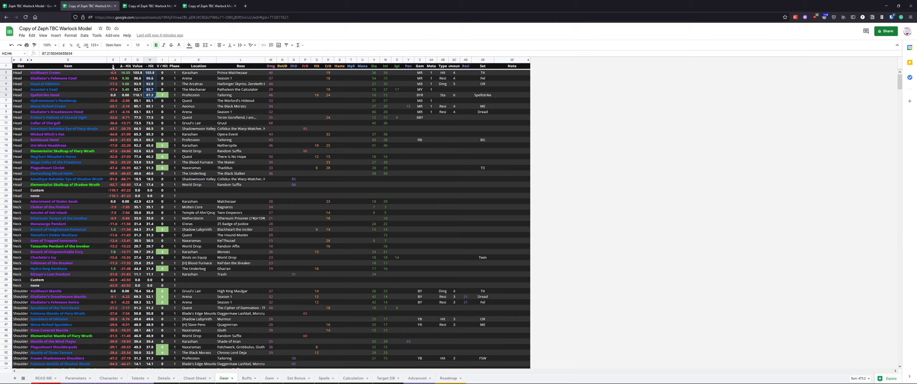
{"action": "left_click_drag", "start_coordinate": [114, 68], "coordinate": [127, 68]}
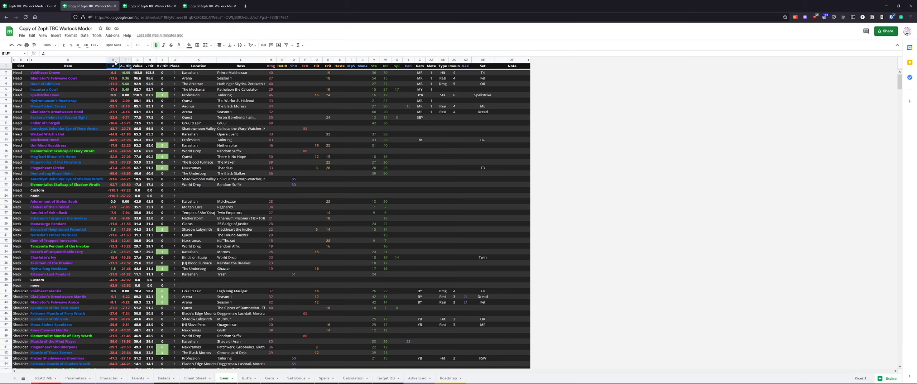
{"action": "left_click", "coordinate": [114, 68]}
{"action": "left_click", "coordinate": [115, 73]}
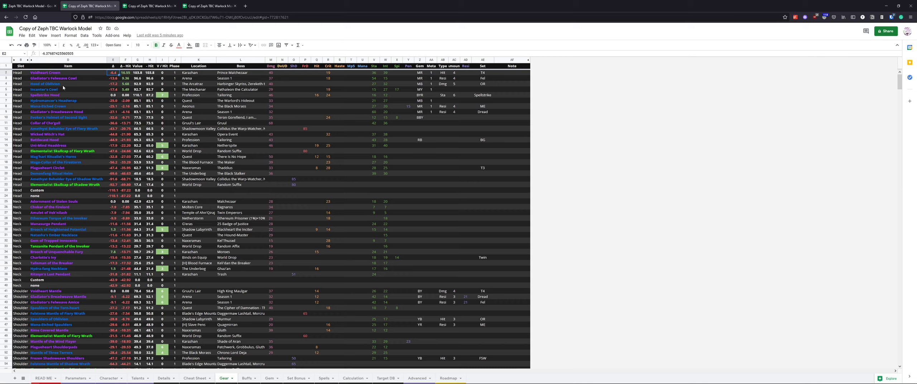
{"action": "left_click_drag", "start_coordinate": [65, 95], "coordinate": [130, 96]}
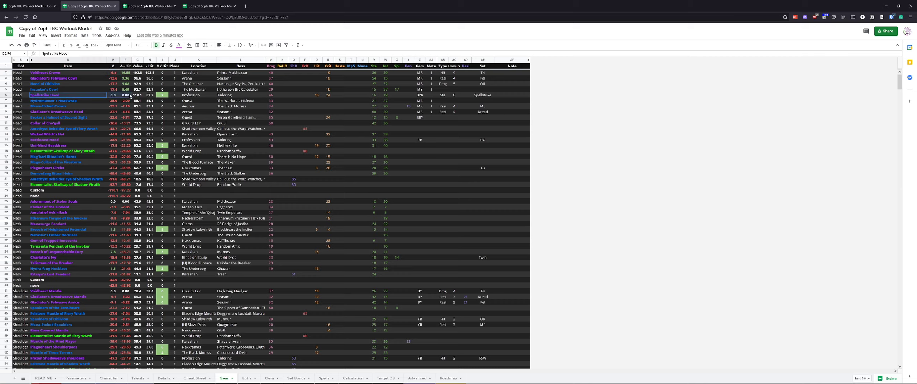
{"action": "left_click", "coordinate": [113, 95]}
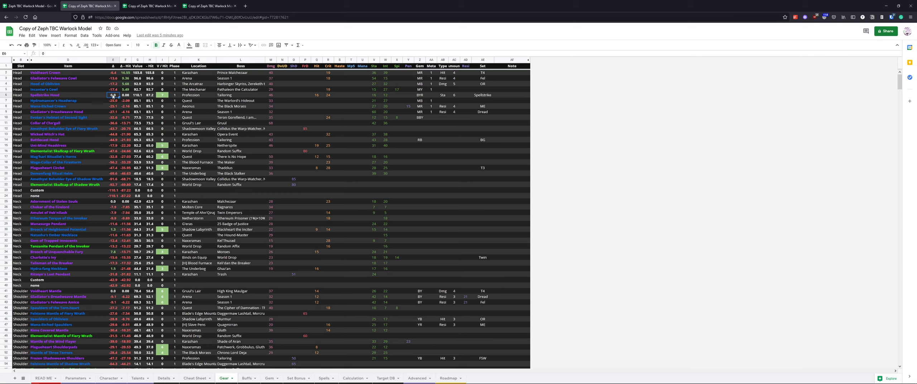
{"action": "left_click", "coordinate": [127, 95]}
{"action": "left_click", "coordinate": [112, 73]}
{"action": "left_click_drag", "start_coordinate": [78, 73], "coordinate": [127, 74]}
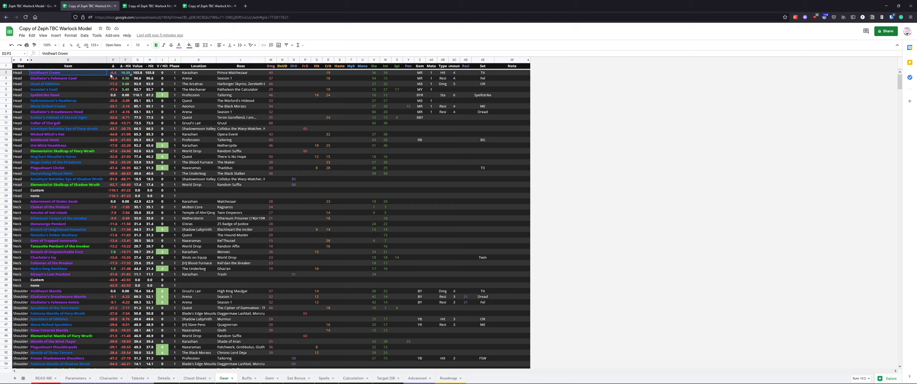
{"action": "left_click", "coordinate": [111, 74]}
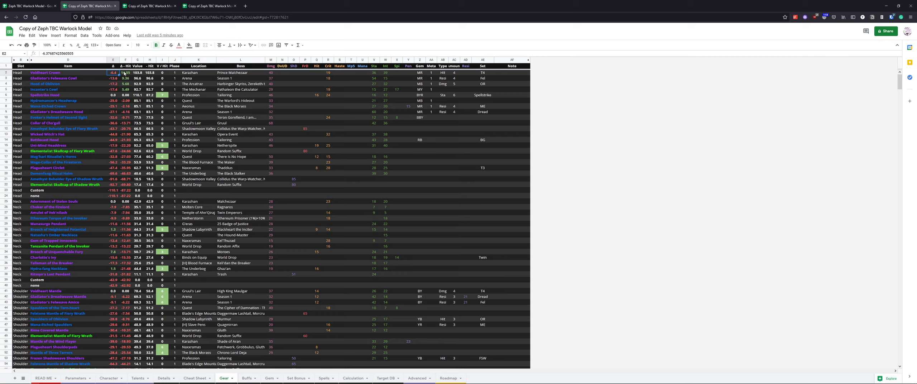
{"action": "left_click", "coordinate": [140, 75]}
{"action": "left_click", "coordinate": [143, 96]}
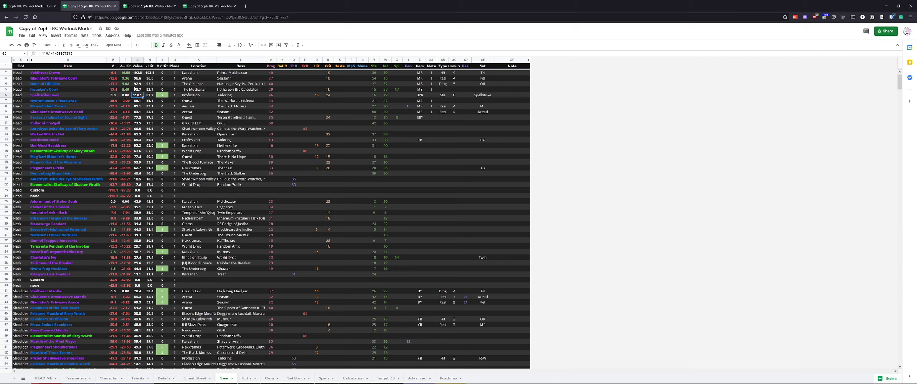
{"action": "left_click", "coordinate": [125, 74]}
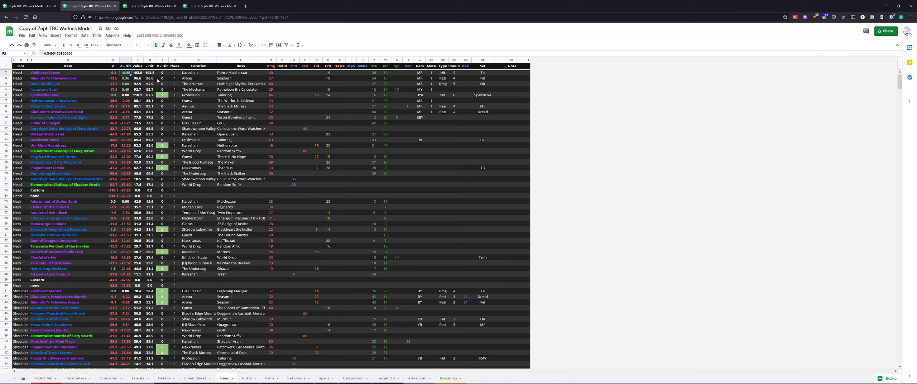
Scroll through the back, chest, wrist and hand item rows on the Gear sheet and return to the head items
{"action": "left_click_drag", "start_coordinate": [150, 96], "coordinate": [115, 74]}
{"action": "scroll", "coordinate": [120, 148], "scroll_direction": "down", "scroll_amount": 15}
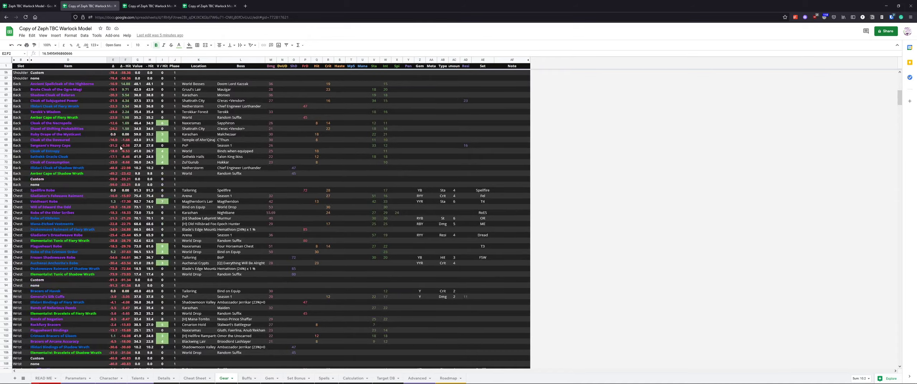
{"action": "left_click_drag", "start_coordinate": [115, 86], "coordinate": [125, 247]}
{"action": "scroll", "coordinate": [125, 236], "scroll_direction": "down", "scroll_amount": 16}
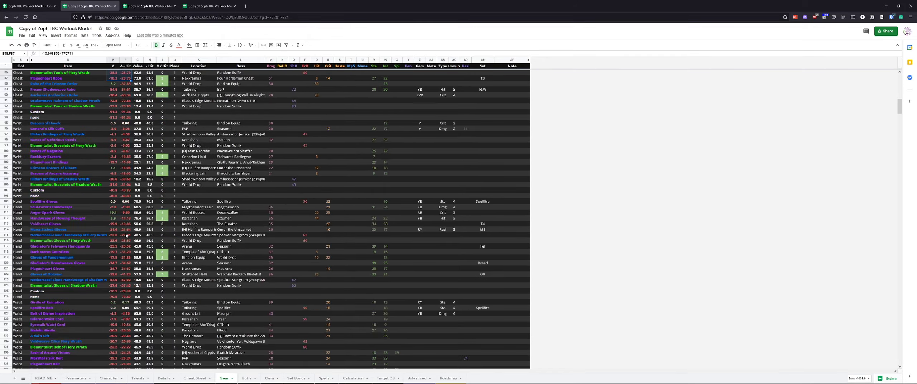
{"action": "scroll", "coordinate": [126, 233], "scroll_direction": "up", "scroll_amount": 20}
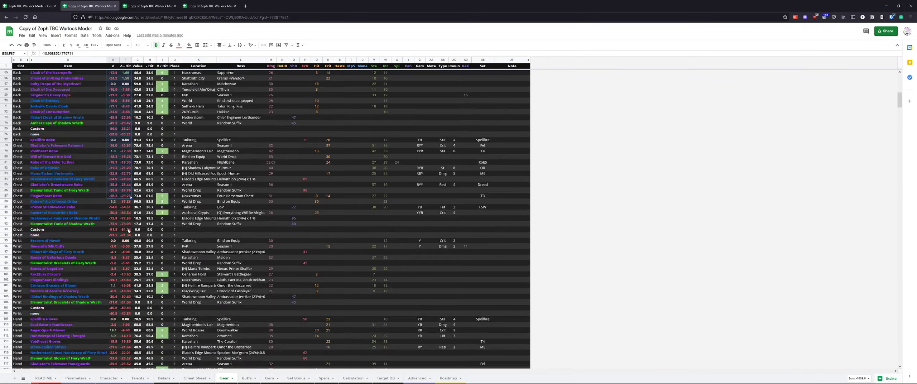
{"action": "scroll", "coordinate": [129, 232], "scroll_direction": "up", "scroll_amount": 13}
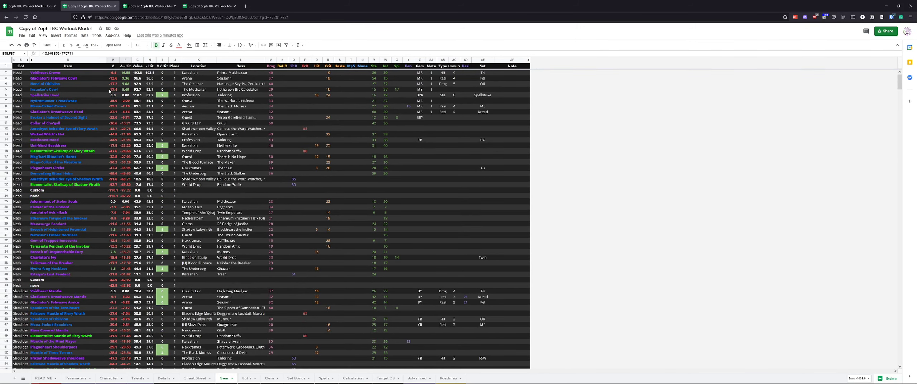
Select and compare the delta, value and stat cells of several head items, including Spellstrike Hood and Plagueheart Circlet
{"action": "left_click", "coordinate": [126, 72]}
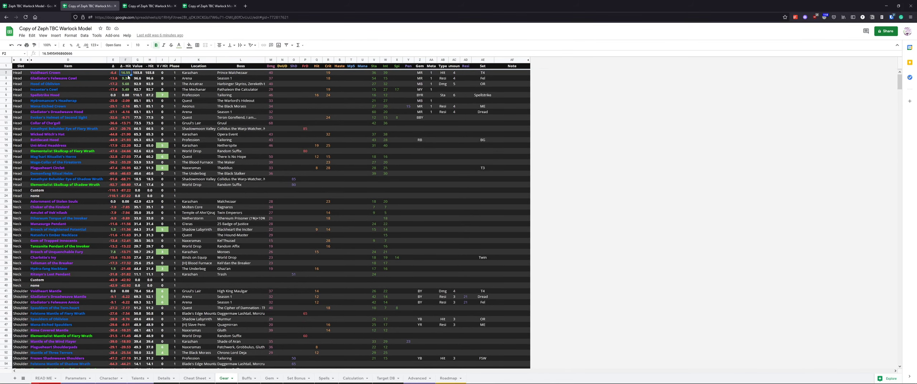
{"action": "left_click", "coordinate": [115, 72]}
{"action": "mouse_move", "coordinate": [162, 73]}
{"action": "left_mouse_down"}
{"action": "mouse_move", "coordinate": [165, 173]}
{"action": "mouse_move", "coordinate": [167, 75]}
{"action": "left_mouse_up"}
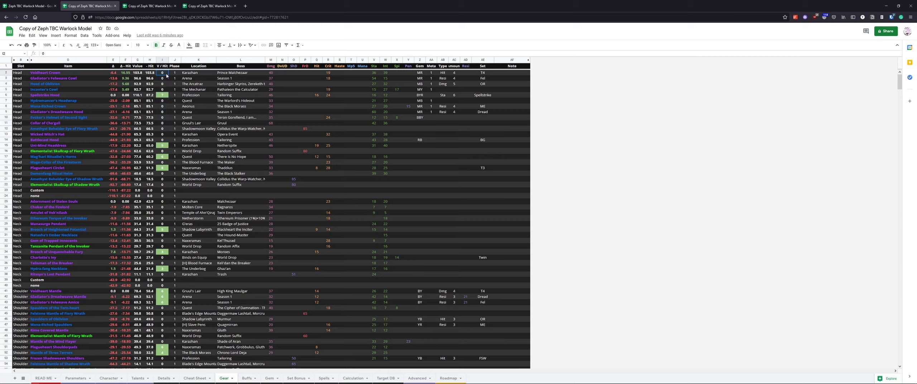
{"action": "left_click", "coordinate": [165, 96]}
{"action": "mouse_move", "coordinate": [161, 97]}
{"action": "left_mouse_down"}
{"action": "mouse_move", "coordinate": [69, 102]}
{"action": "mouse_move", "coordinate": [172, 98]}
{"action": "mouse_move", "coordinate": [159, 107]}
{"action": "mouse_move", "coordinate": [161, 97]}
{"action": "left_mouse_up"}
{"action": "left_click", "coordinate": [318, 96]}
{"action": "left_click", "coordinate": [162, 96]}
{"action": "left_click", "coordinate": [163, 168]}
{"action": "left_click", "coordinate": [316, 168]}
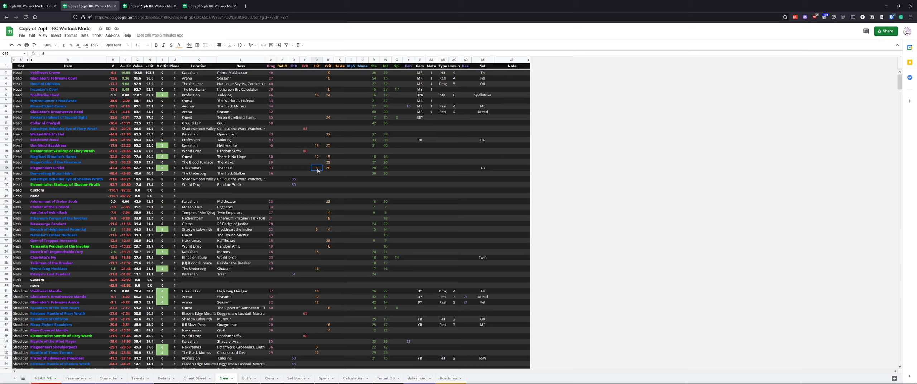
{"action": "left_click", "coordinate": [161, 168]}
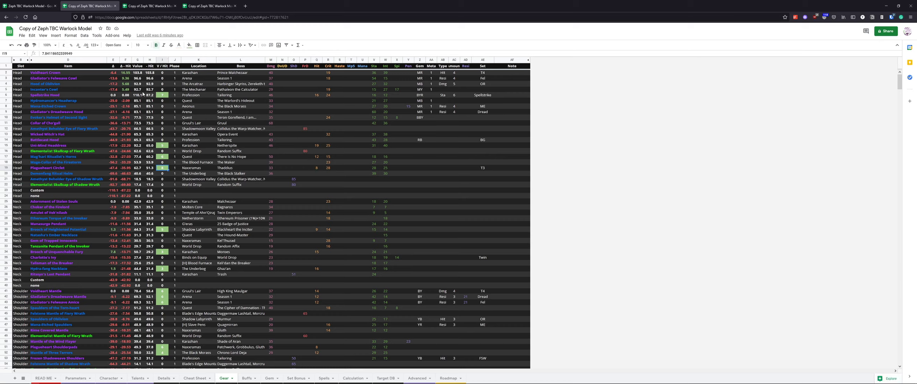
{"action": "left_click_drag", "start_coordinate": [113, 74], "coordinate": [126, 74]}
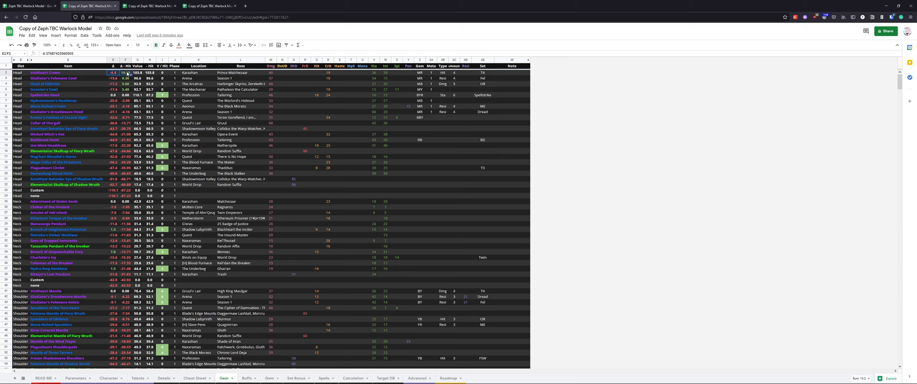
{"action": "left_click_drag", "start_coordinate": [115, 85], "coordinate": [124, 89]}
{"action": "scroll", "coordinate": [135, 108], "scroll_direction": "down", "scroll_amount": 10}
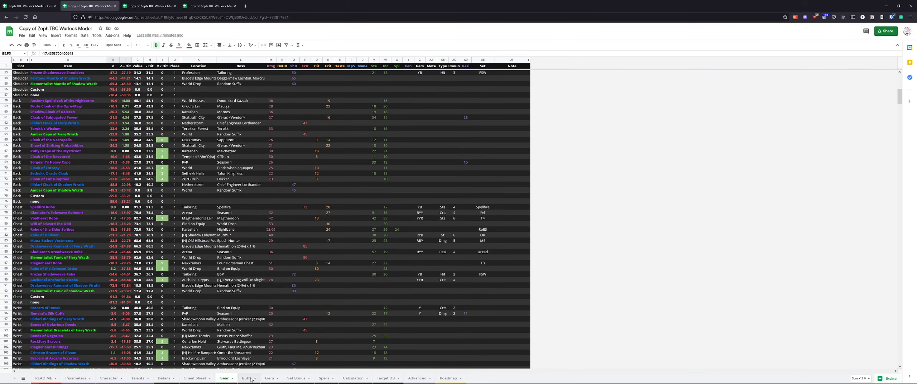
Open the Buffs sheet and scroll through the player, pet buff and debuff sections
{"action": "left_click", "coordinate": [248, 379]}
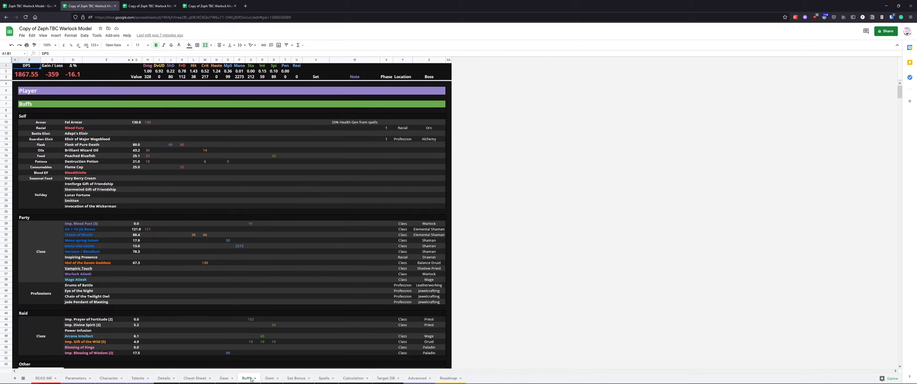
{"action": "scroll", "coordinate": [315, 274], "scroll_direction": "down", "scroll_amount": 6}
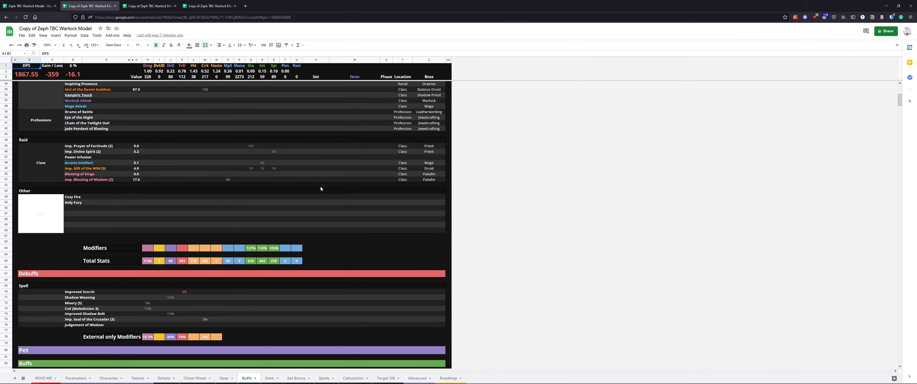
{"action": "scroll", "coordinate": [321, 189], "scroll_direction": "down", "scroll_amount": 3}
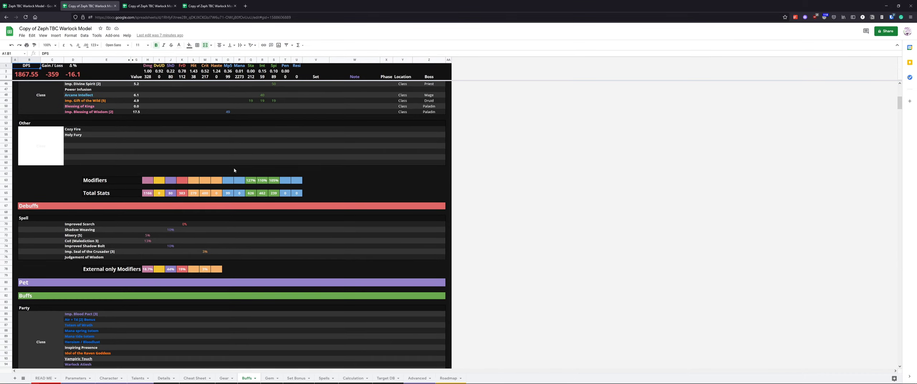
{"action": "scroll", "coordinate": [234, 170], "scroll_direction": "down", "scroll_amount": 10}
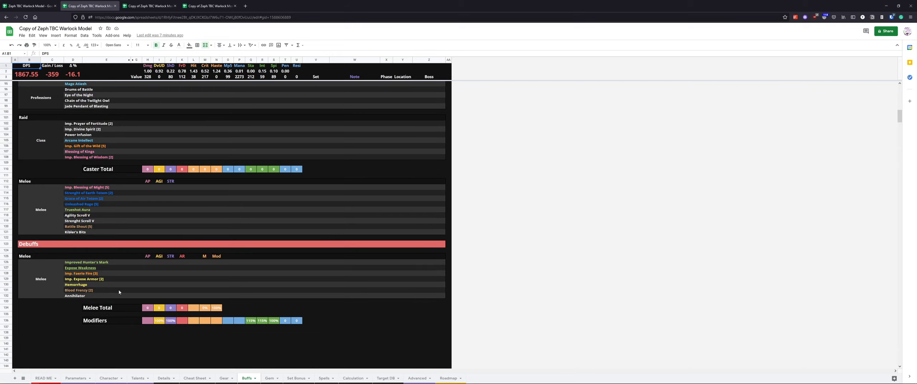
{"action": "scroll", "coordinate": [111, 268], "scroll_direction": "up", "scroll_amount": 18}
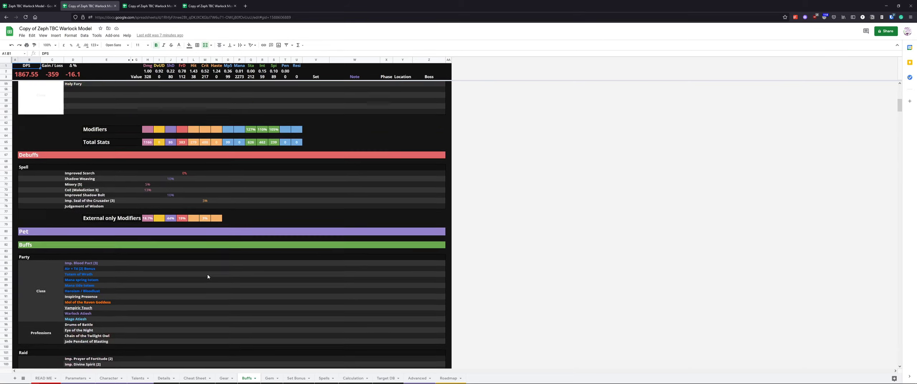
Open the Gem sheet and review the rarity filter settings and the gem list
{"action": "left_click", "coordinate": [268, 377]}
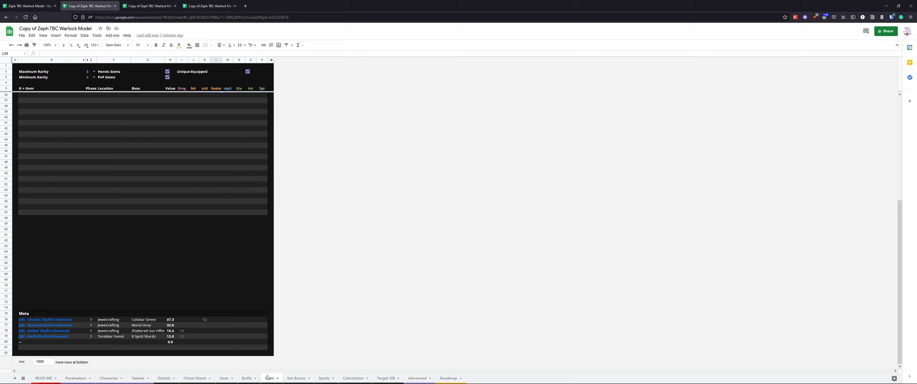
{"action": "scroll", "coordinate": [106, 177], "scroll_direction": "up", "scroll_amount": 10}
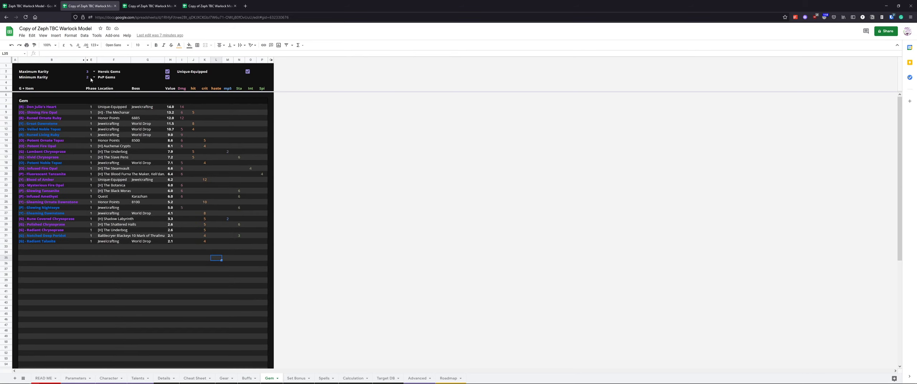
{"action": "left_click_drag", "start_coordinate": [52, 66], "coordinate": [260, 82]}
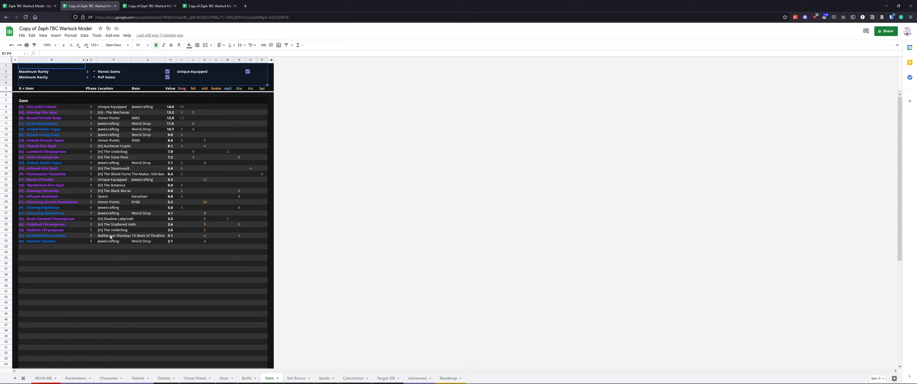
{"action": "left_click", "coordinate": [93, 72]}
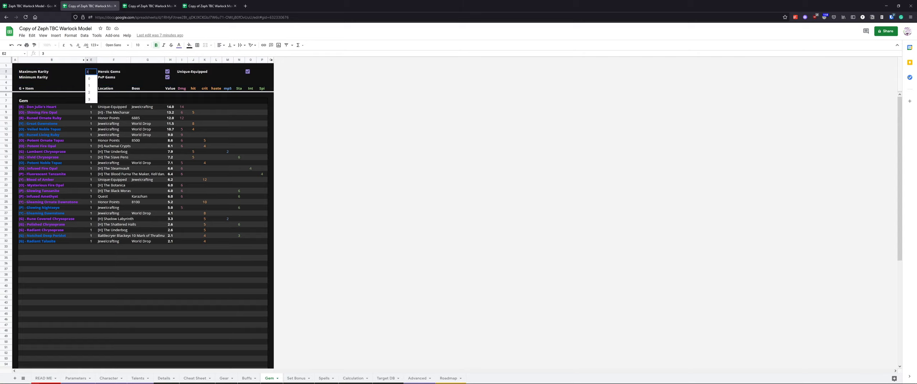
{"action": "left_click", "coordinate": [96, 77]}
{"action": "left_click", "coordinate": [94, 77]}
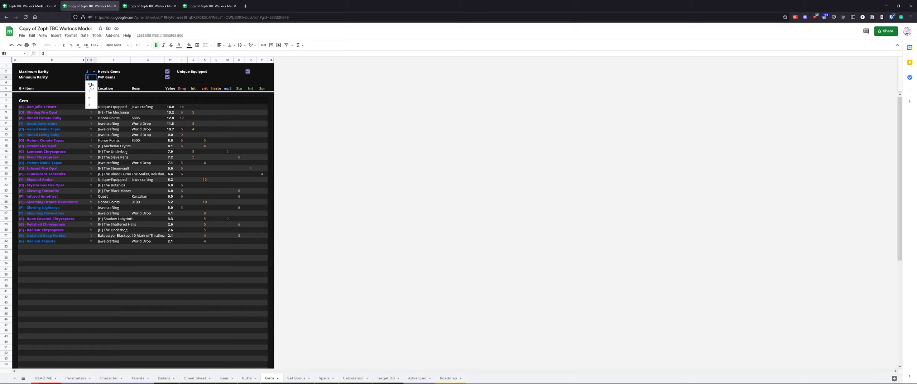
{"action": "left_click", "coordinate": [110, 78]}
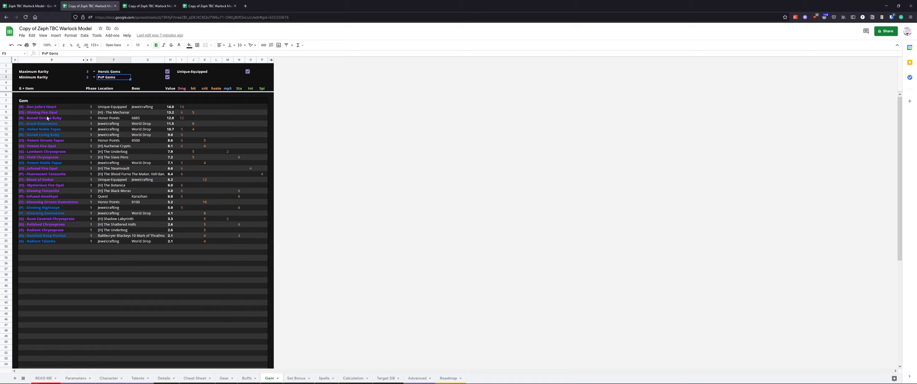
{"action": "left_click_drag", "start_coordinate": [47, 117], "coordinate": [90, 122]}
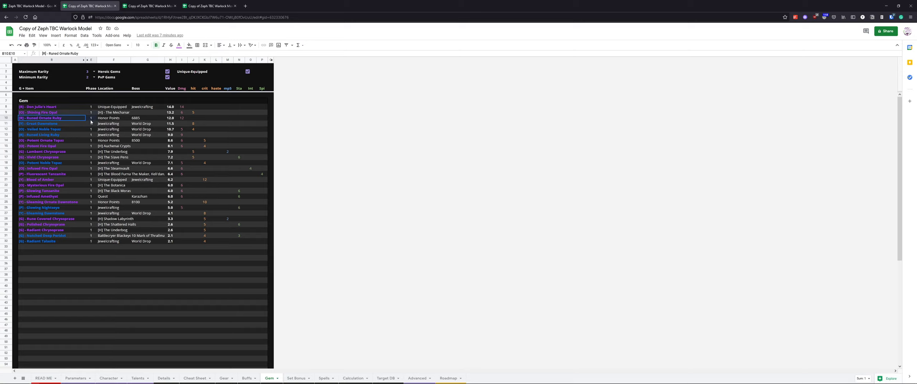
Lower the minimum gem rarity to widen the gem list, then set it back to 2
{"action": "left_click", "coordinate": [94, 77]}
{"action": "left_click", "coordinate": [92, 86]}
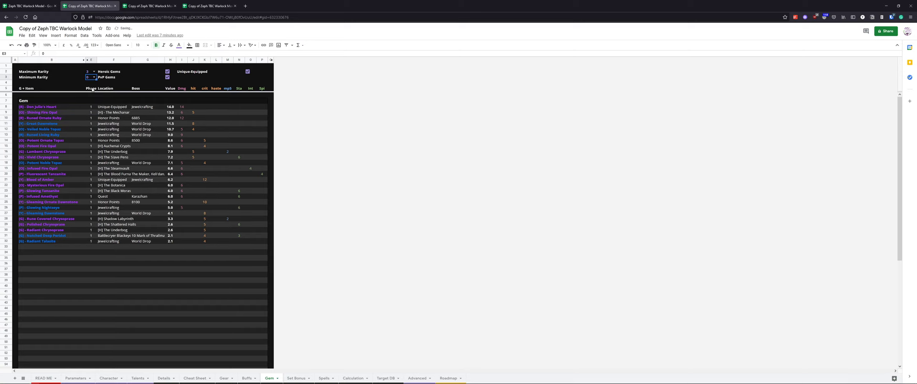
{"action": "left_click_drag", "start_coordinate": [46, 231], "coordinate": [88, 120]}
{"action": "left_click", "coordinate": [103, 129]}
{"action": "left_click", "coordinate": [93, 77]}
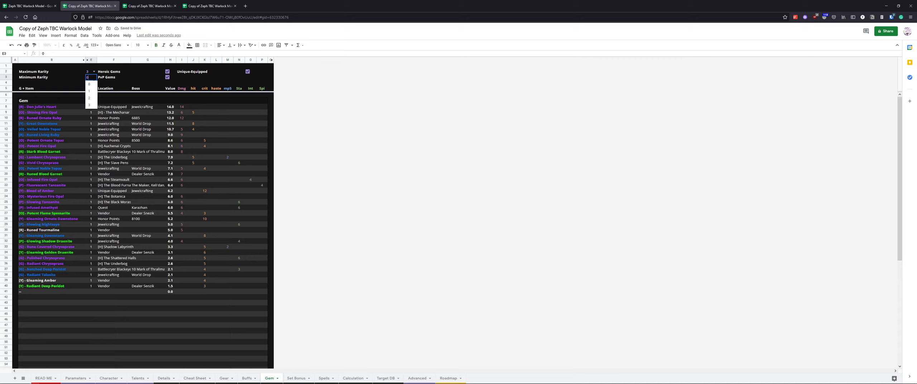
{"action": "left_click", "coordinate": [90, 102]}
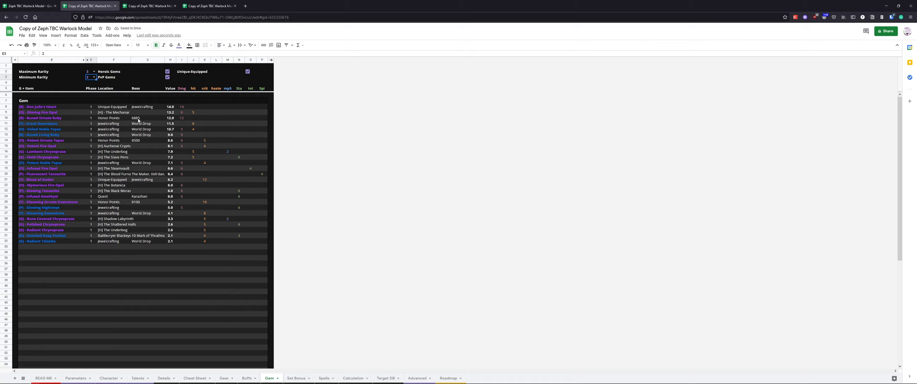
Toggle the Heroic Gems filter off and back on
{"action": "left_click", "coordinate": [131, 73]}
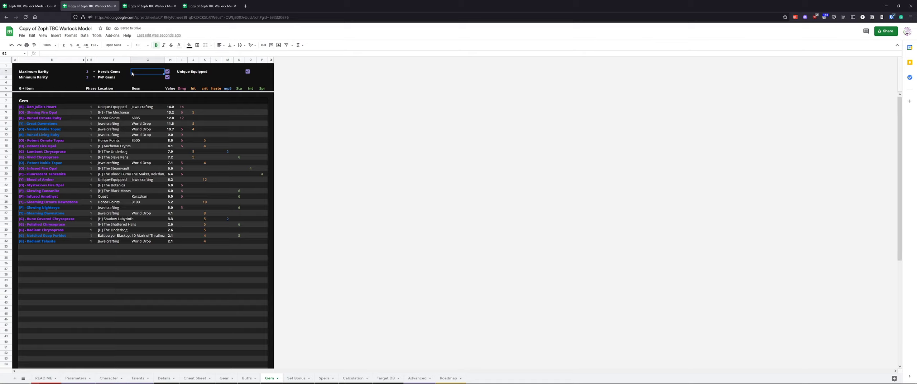
{"action": "left_click", "coordinate": [168, 72]}
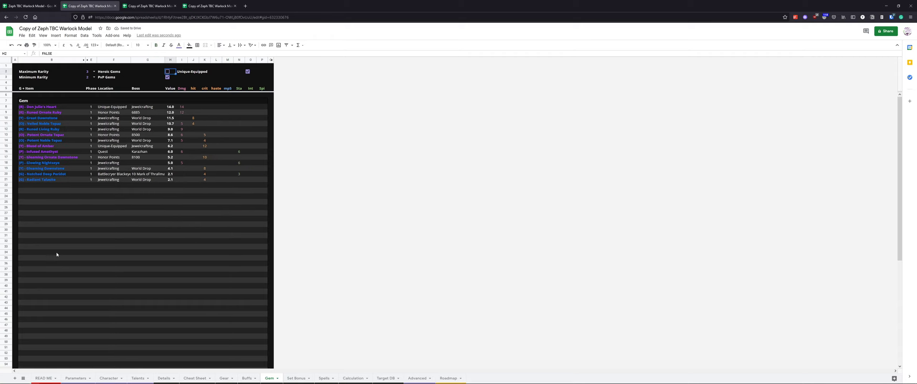
{"action": "left_click", "coordinate": [167, 70]}
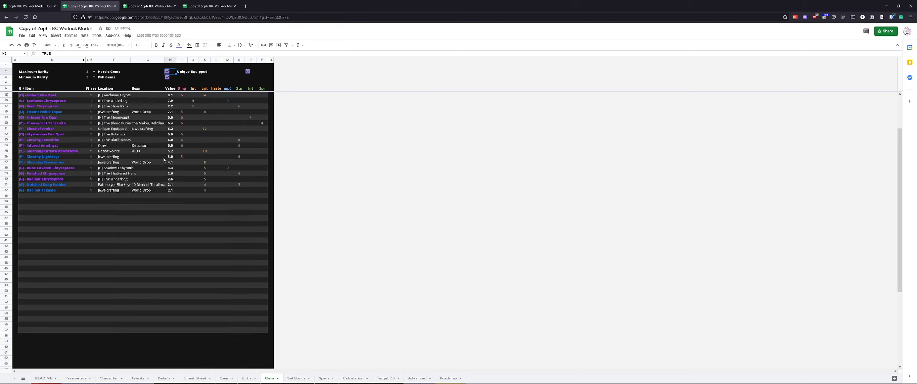
{"action": "scroll", "coordinate": [149, 194], "scroll_direction": "down", "scroll_amount": 3}
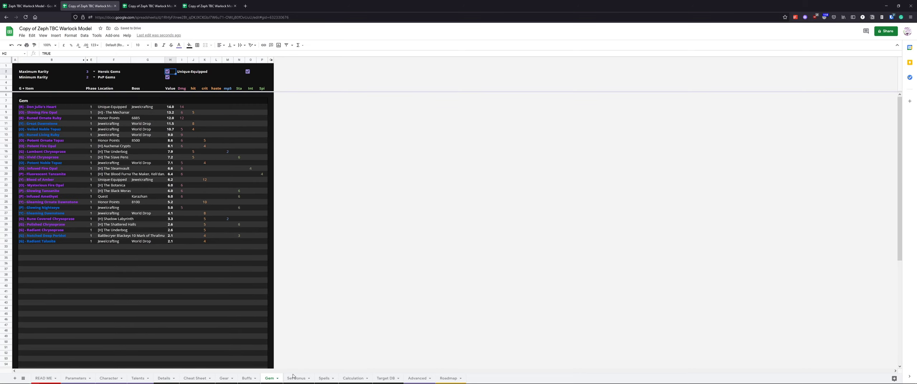
Go to the Parameters sheet and load the Affliction Run parameter preset
{"action": "left_click", "coordinate": [294, 378]}
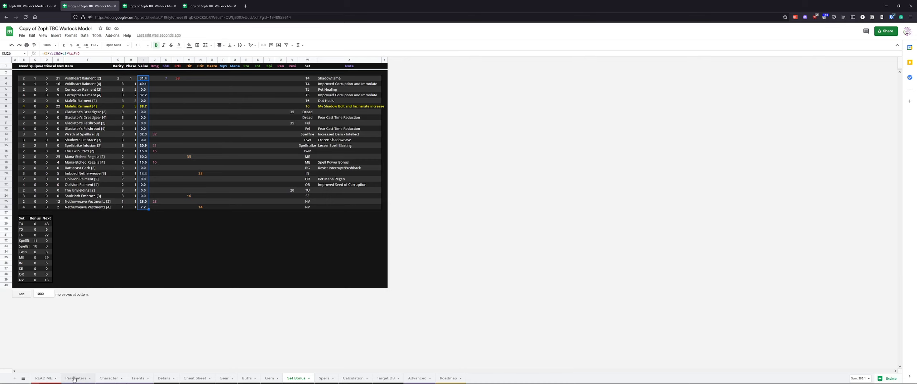
{"action": "left_click", "coordinate": [108, 378]}
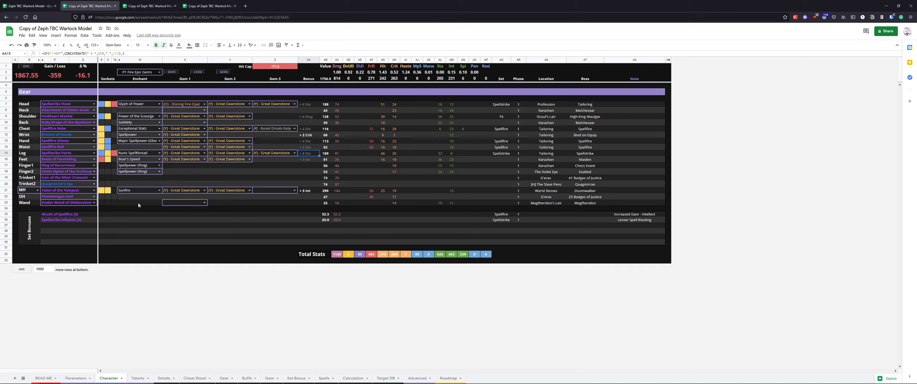
{"action": "left_click", "coordinate": [74, 378]}
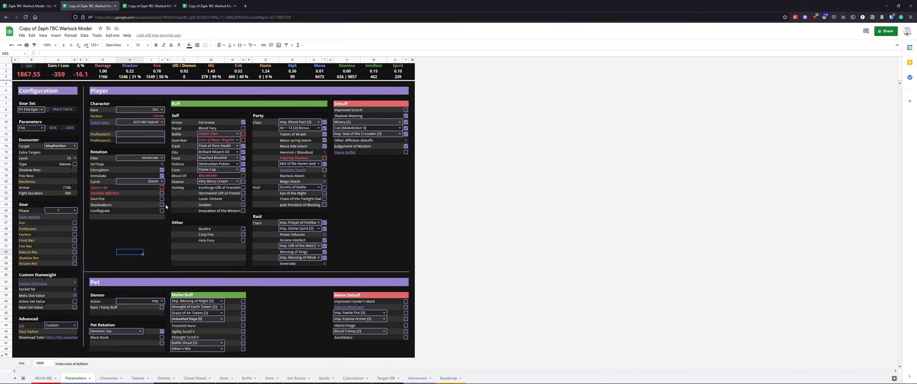
{"action": "left_click", "coordinate": [38, 127]}
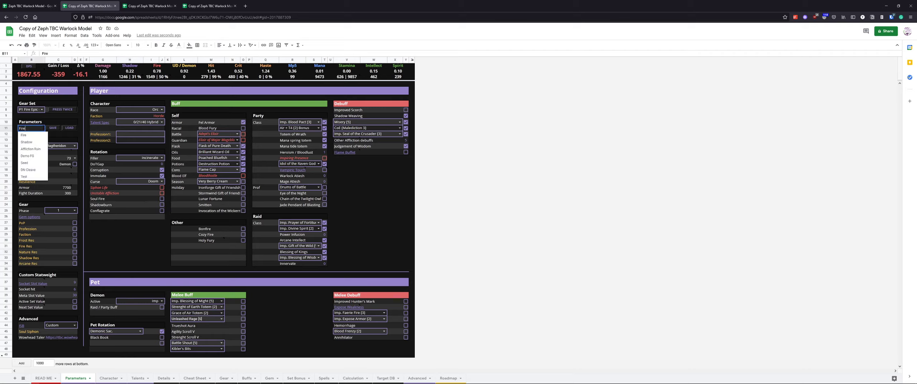
{"action": "left_click", "coordinate": [37, 149]}
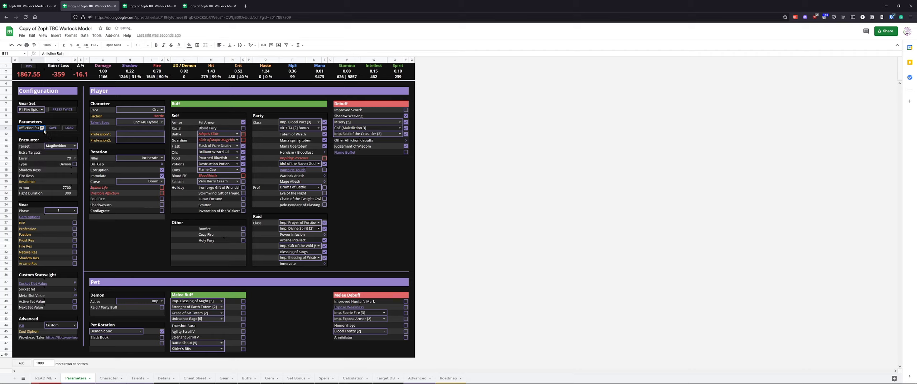
{"action": "left_click", "coordinate": [70, 129]}
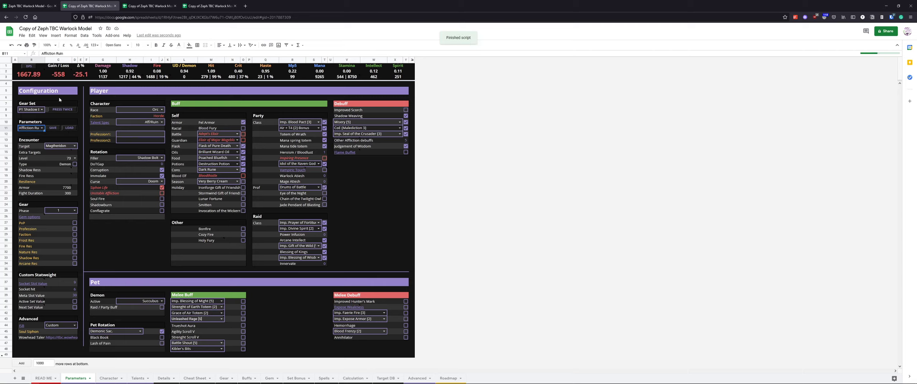
Save the current DPS as the baseline and load the P2 Shadow Epic Gems gear set
{"action": "left_click", "coordinate": [33, 70]}
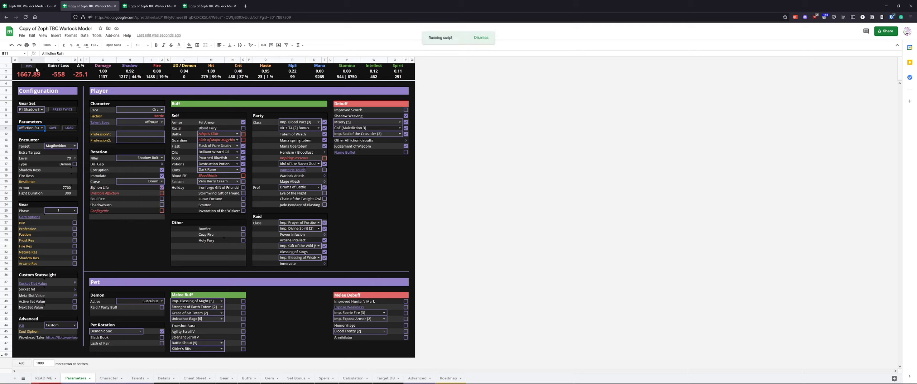
{"action": "left_click", "coordinate": [43, 111]}
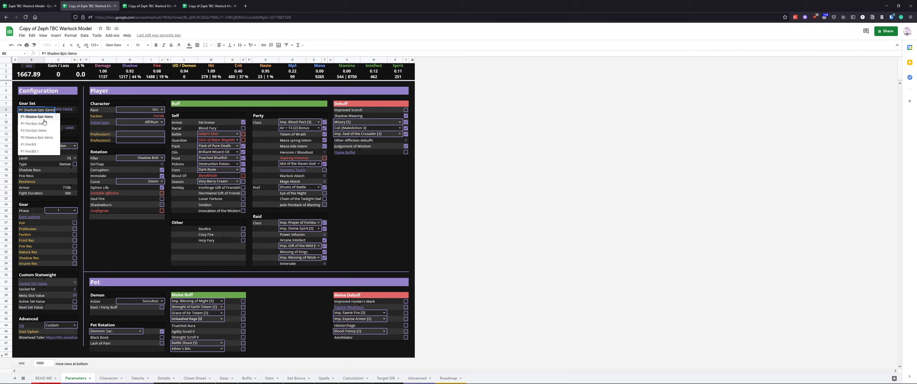
{"action": "left_click", "coordinate": [47, 140]}
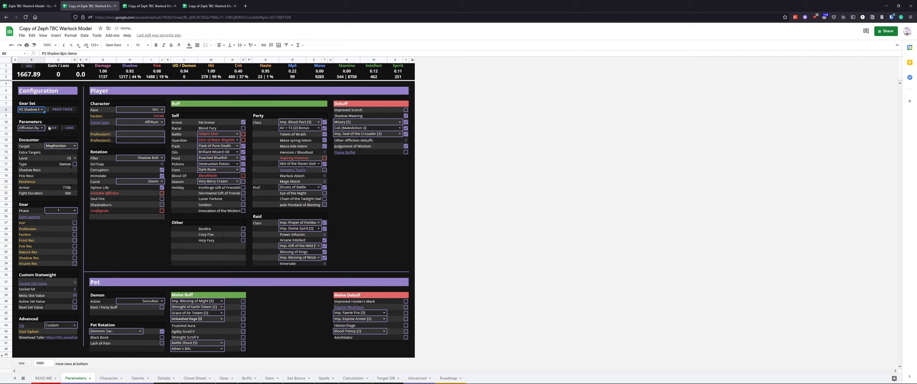
{"action": "left_click", "coordinate": [63, 109]}
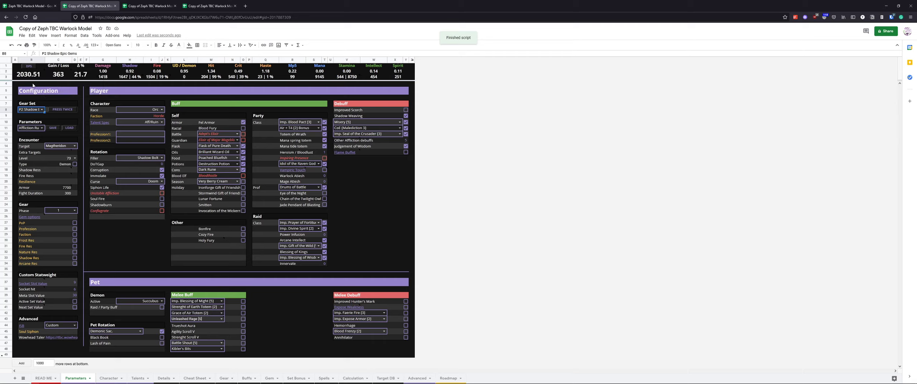
Reset the DPS baseline and switch the active demon to Imp with the Pet DPS pet rotation
{"action": "left_click", "coordinate": [28, 83]}
{"action": "left_click", "coordinate": [103, 104]}
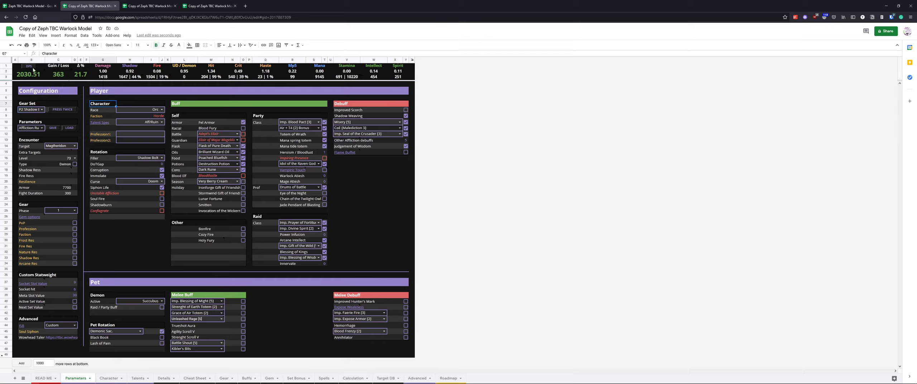
{"action": "mouse_move", "coordinate": [31, 68]}
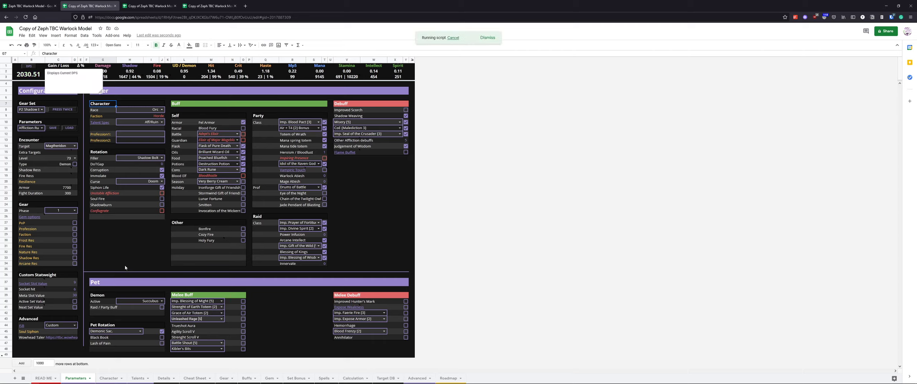
{"action": "left_click", "coordinate": [140, 331]}
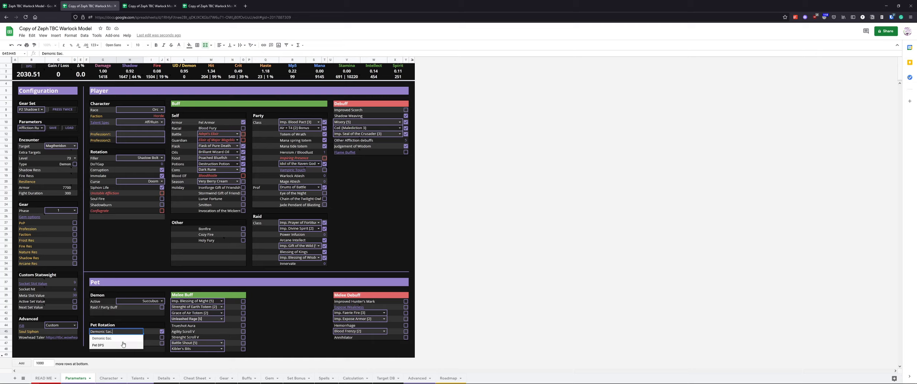
{"action": "left_click", "coordinate": [149, 301]}
{"action": "left_click", "coordinate": [123, 309]}
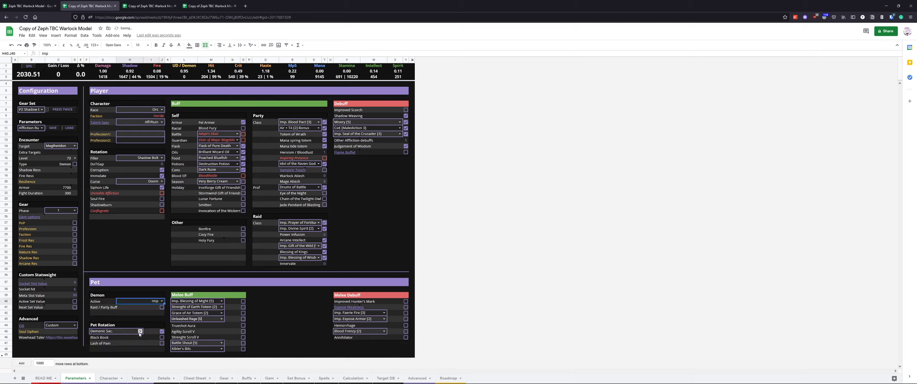
{"action": "left_click", "coordinate": [140, 332]}
{"action": "left_click", "coordinate": [120, 346]}
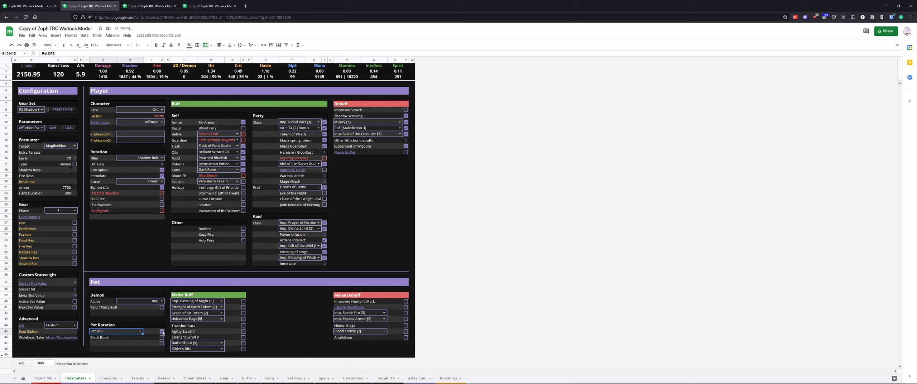
Reset the DPS baseline and enable the Raid / Party Buff option for the pet
{"action": "left_click", "coordinate": [83, 78]}
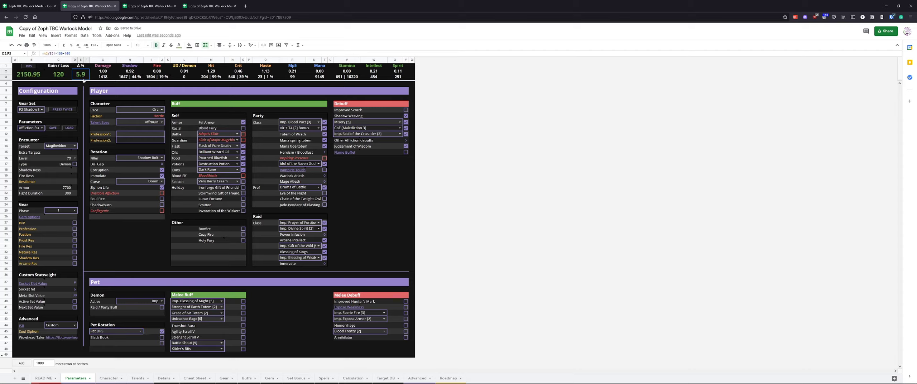
{"action": "left_click", "coordinate": [135, 253]}
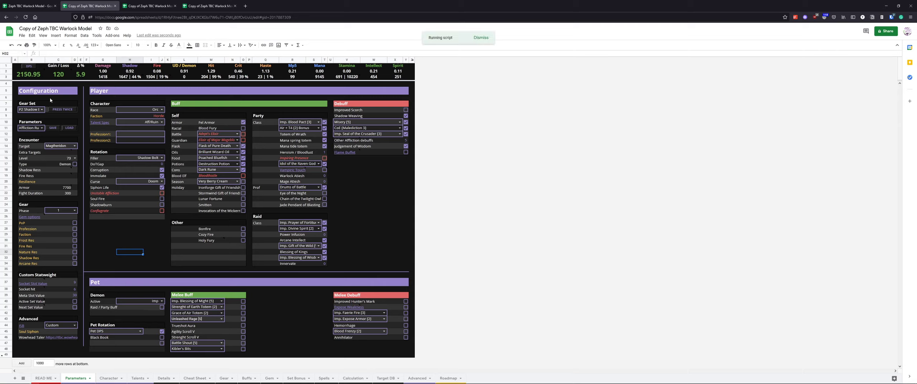
{"action": "left_click", "coordinate": [162, 308]}
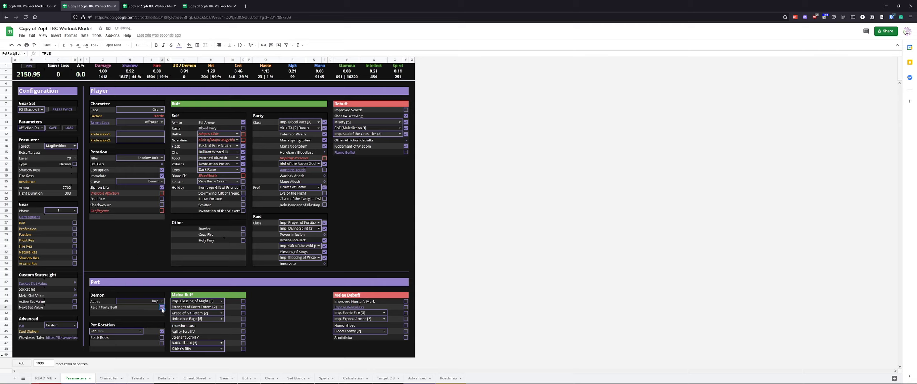
Inspect the note explaining the DPS gain/loss percentage cell
{"action": "left_click", "coordinate": [81, 74]}
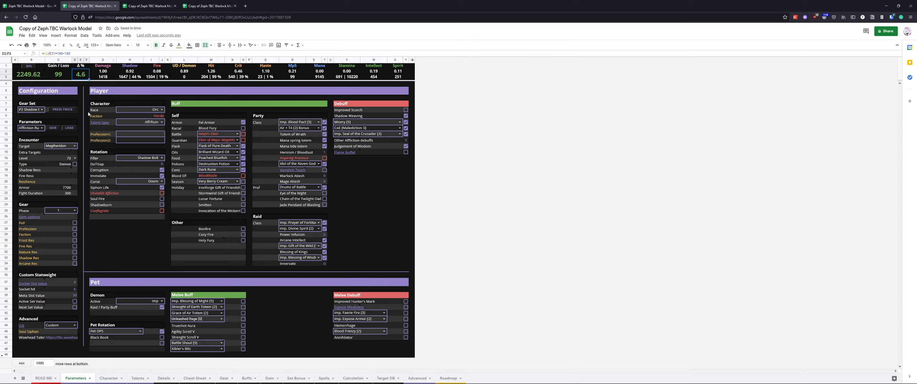
{"action": "mouse_move", "coordinate": [112, 83]}
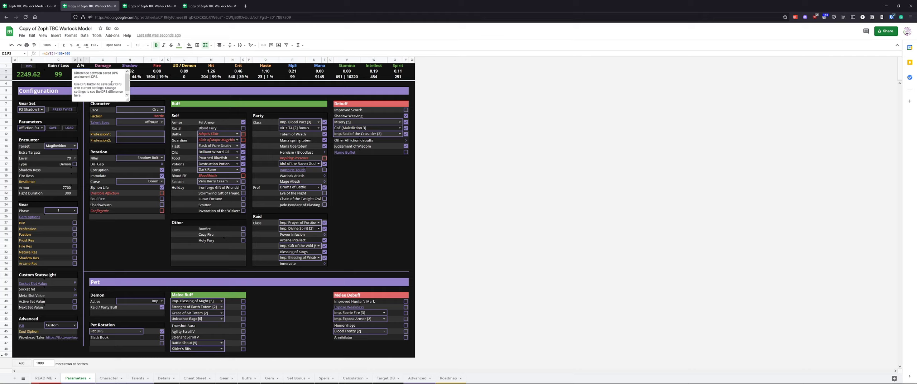
{"action": "left_click", "coordinate": [87, 124]}
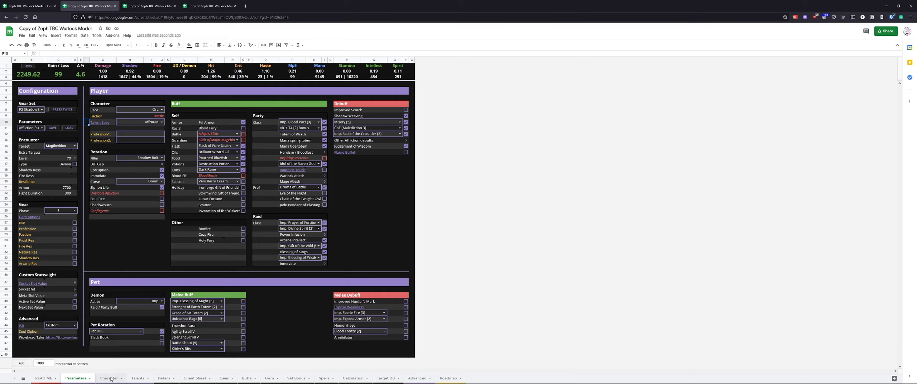
On the Character sheet, reset the DPS baseline and change the head item to Voidheart Crown
{"action": "left_click", "coordinate": [108, 378]}
{"action": "left_click", "coordinate": [32, 69]}
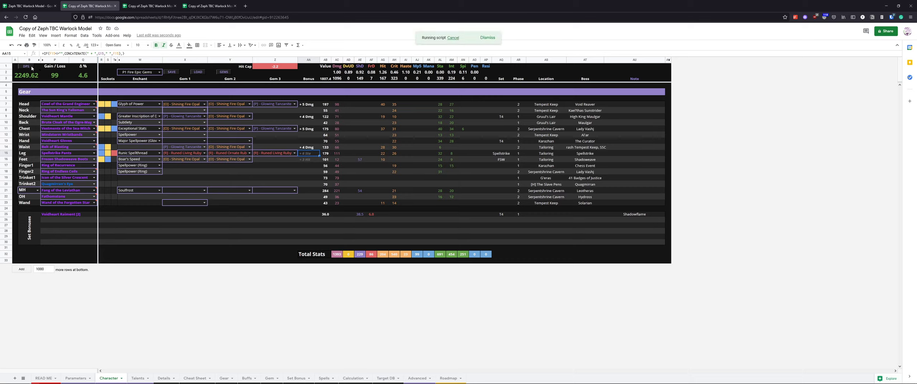
{"action": "left_click", "coordinate": [94, 104]}
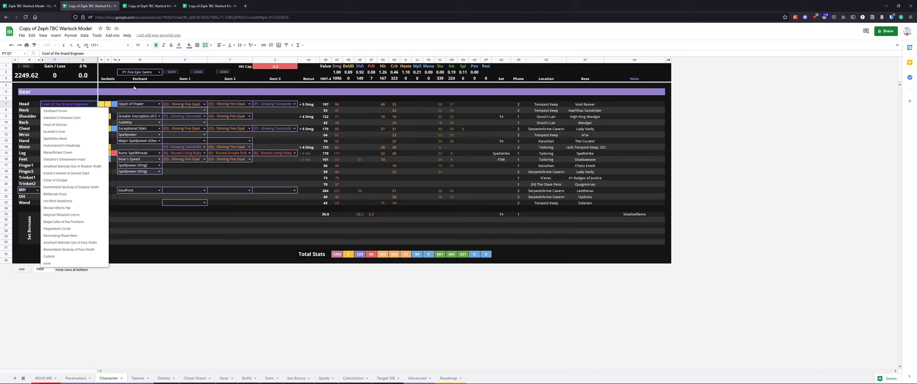
{"action": "left_click", "coordinate": [195, 179]}
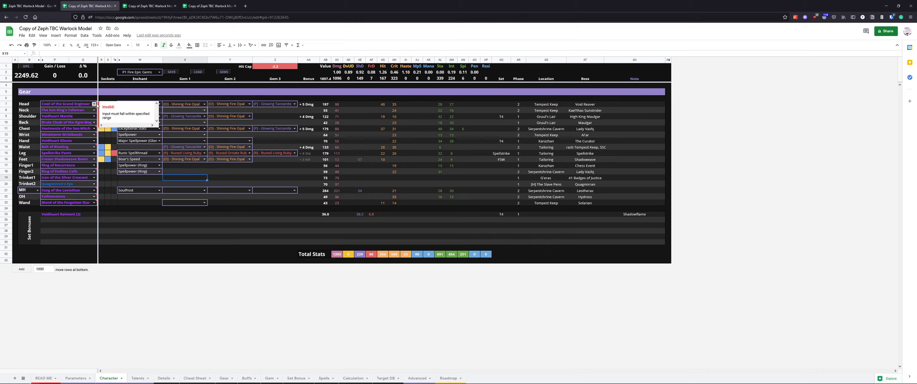
{"action": "left_click", "coordinate": [96, 104]}
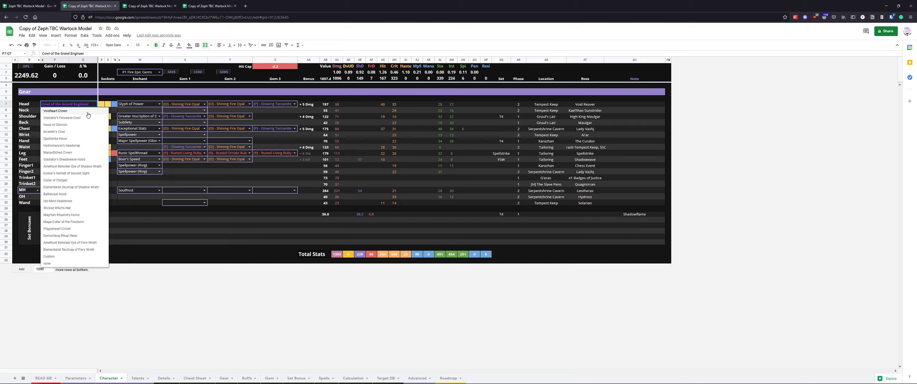
{"action": "left_click", "coordinate": [88, 112]}
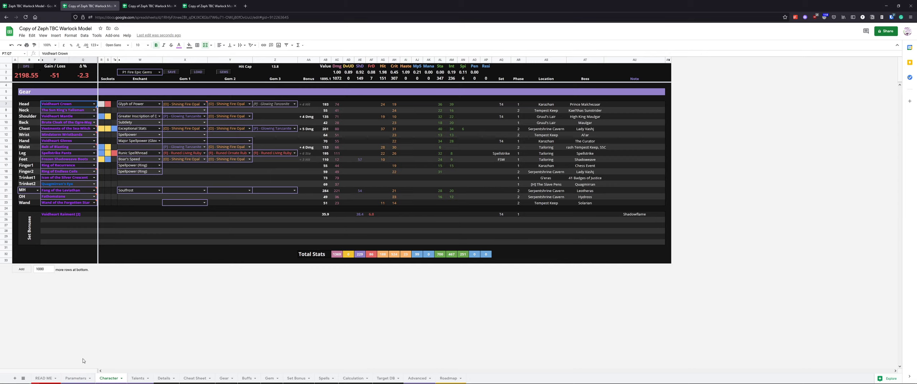
Return to the Parameters sheet to compare the DPS after the gear change
{"action": "left_click", "coordinate": [81, 379]}
{"action": "left_click", "coordinate": [276, 306]}
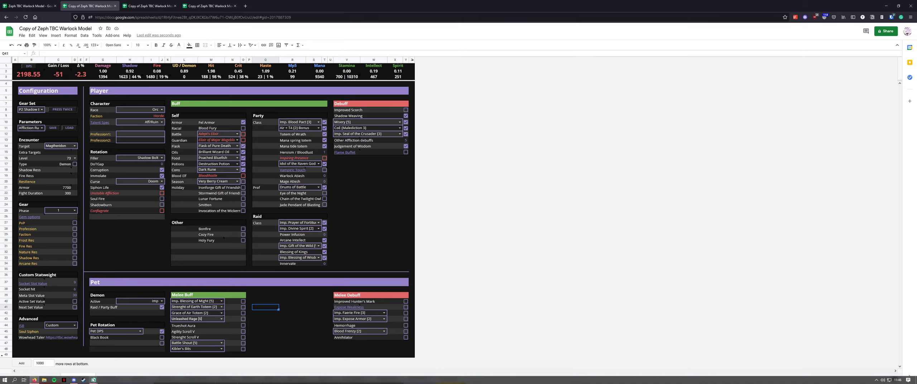
{"action": "left_click", "coordinate": [99, 372]}
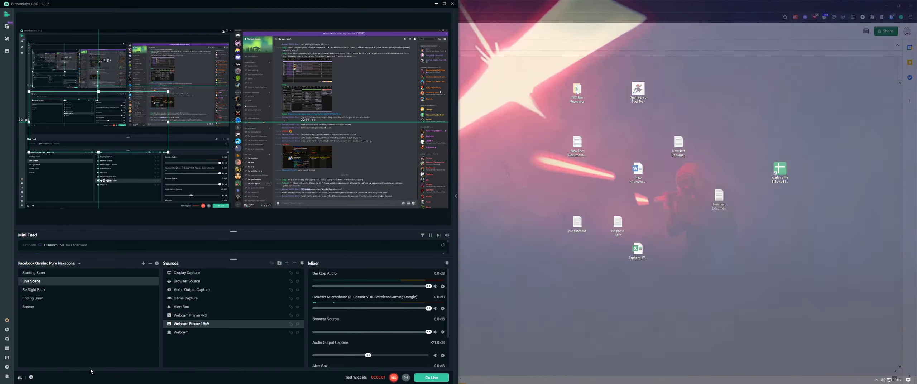